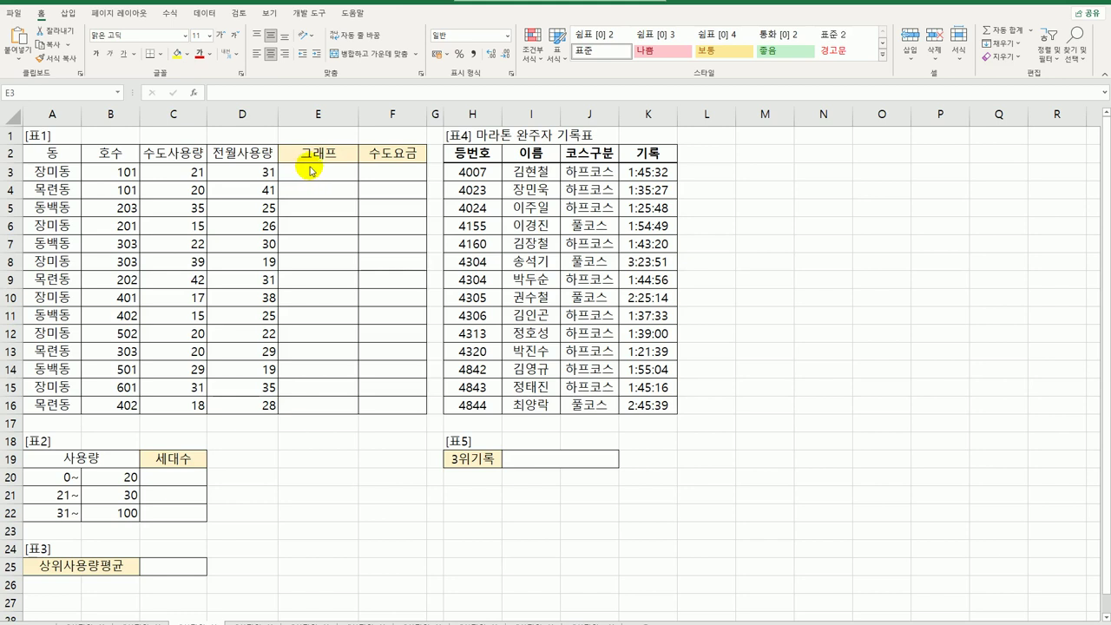
left_click_drag(310, 173, 320, 406)
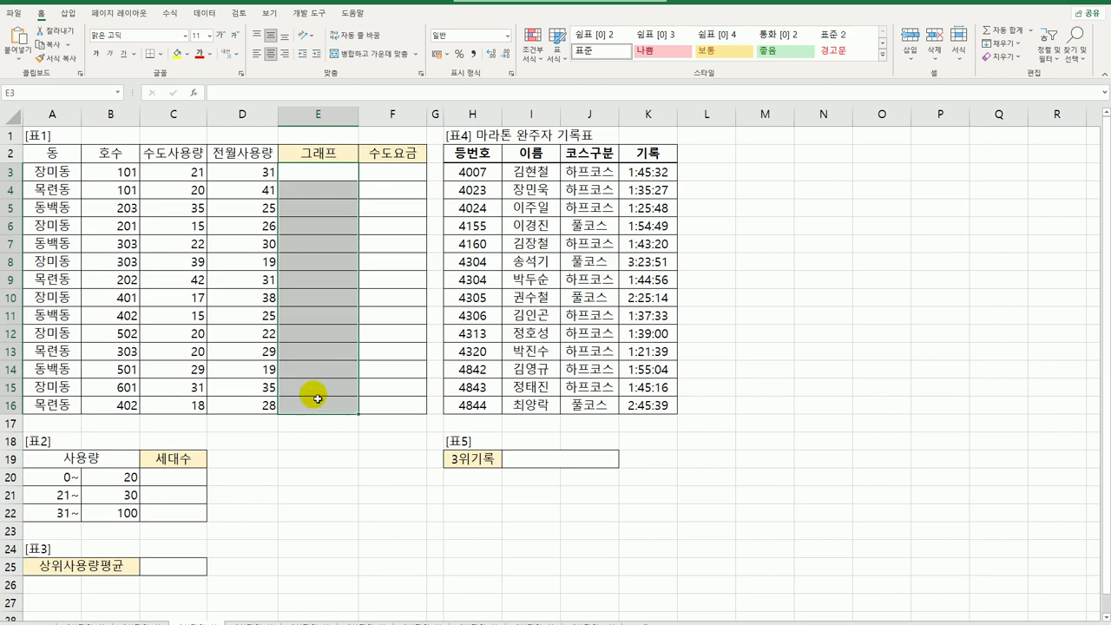
left_click(186, 174)
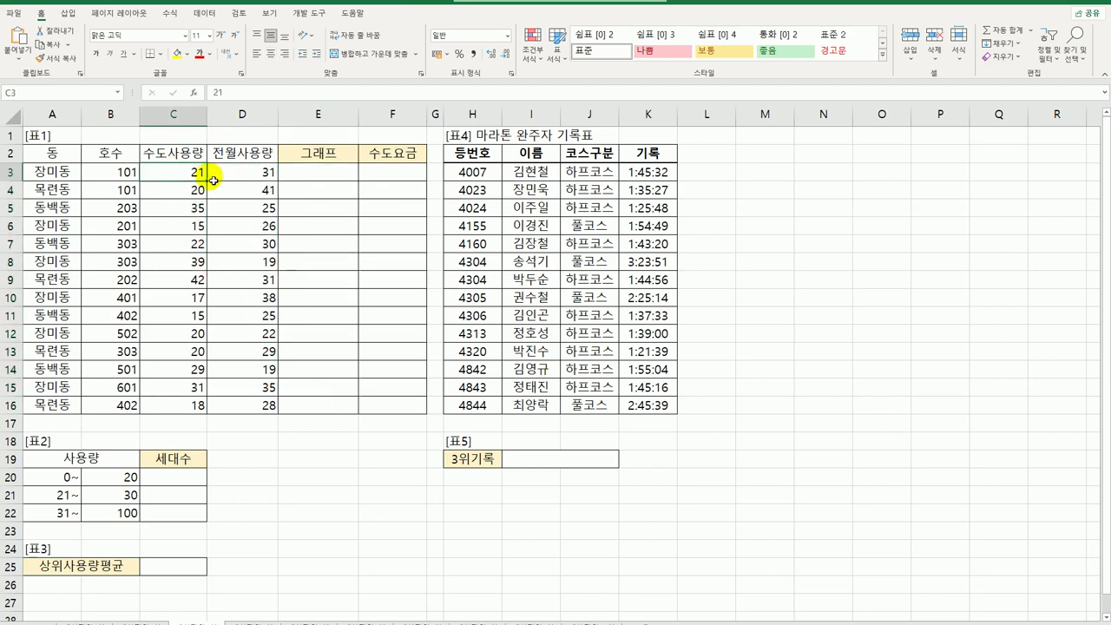
left_click(259, 178)
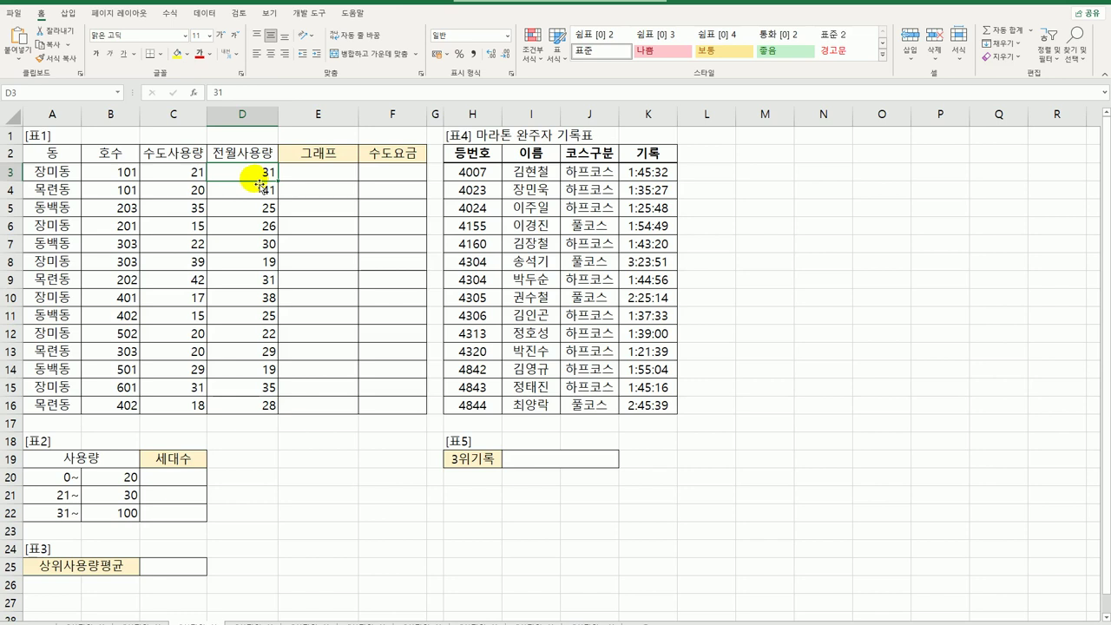
Enter =(C3-D3)/10 in cell E3 of the 그래프 column and fill it down through E16
left_click(307, 178)
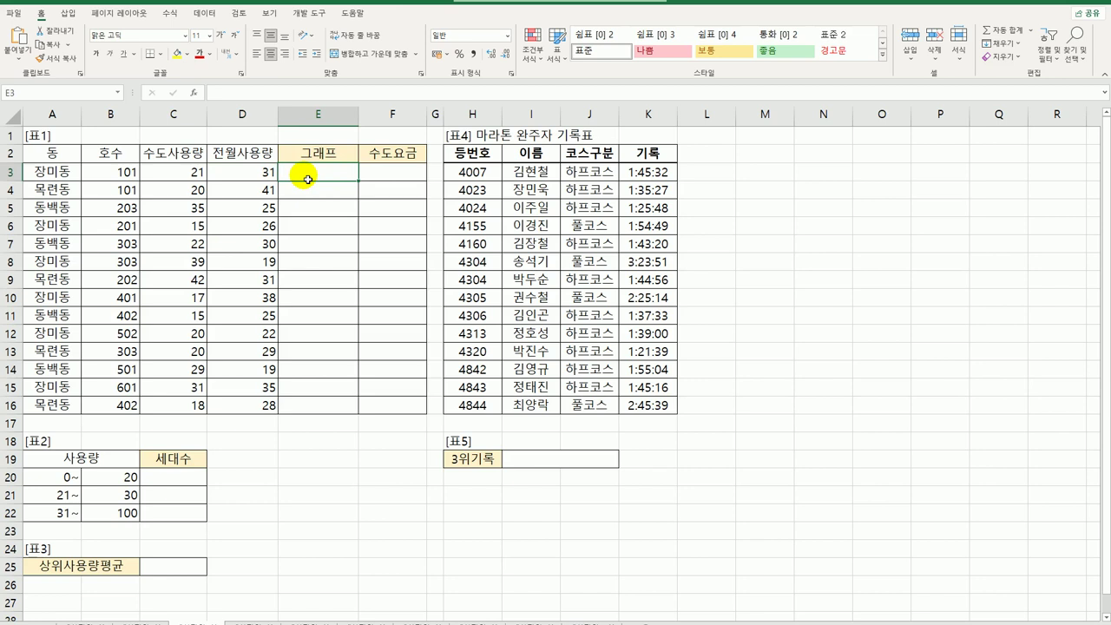
type("=")
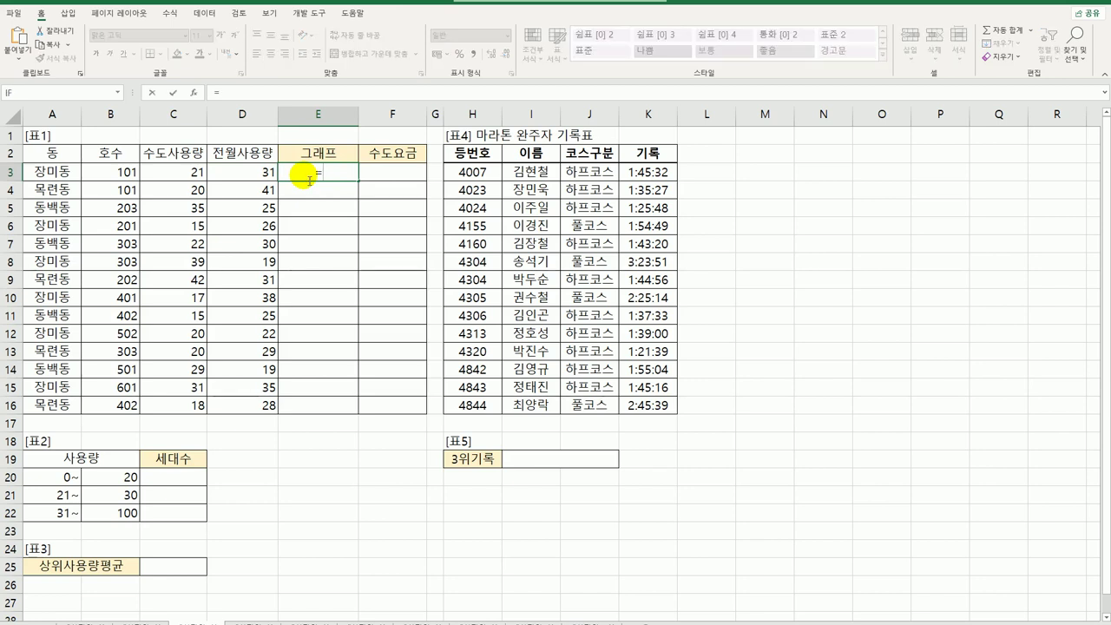
type("(")
key("Left")
key("Left")
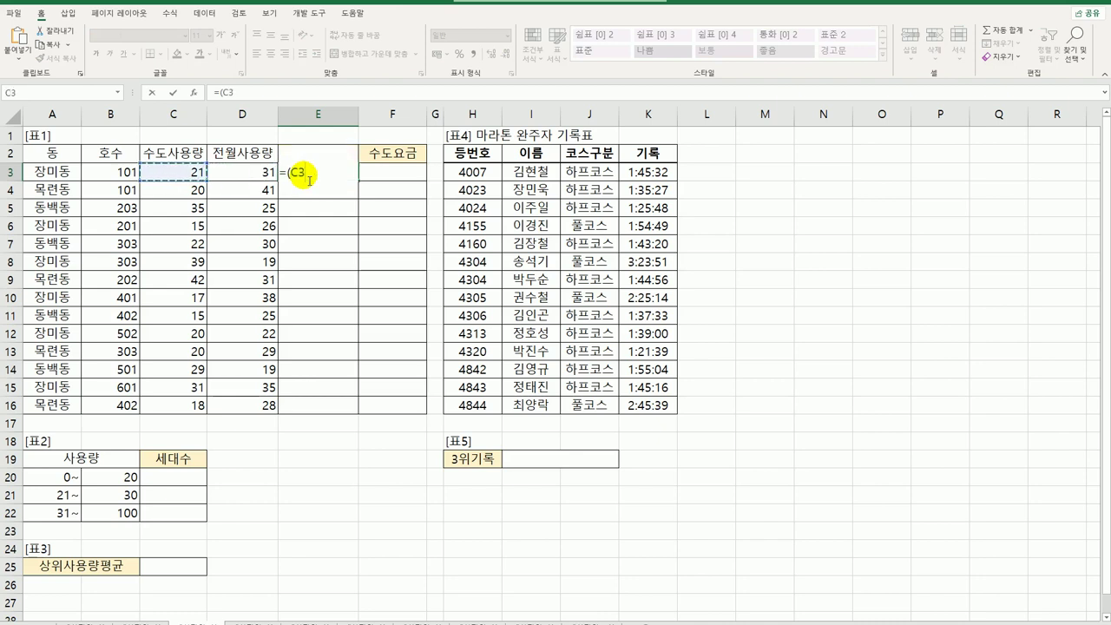
type("-")
key("Left")
type(")")
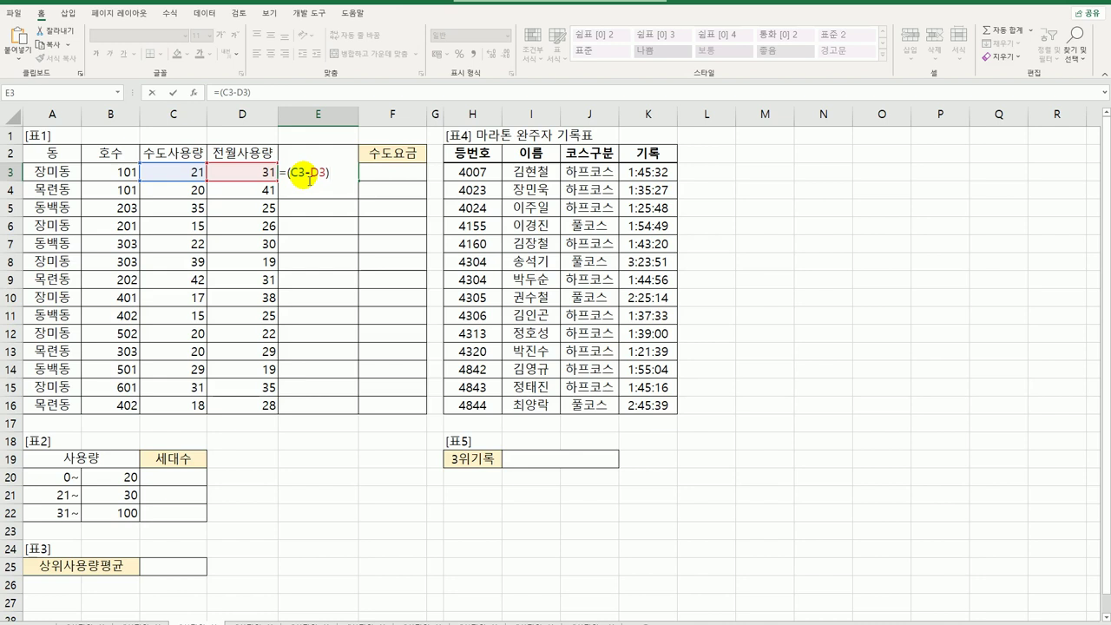
type("/10")
key("ctrl+Return")
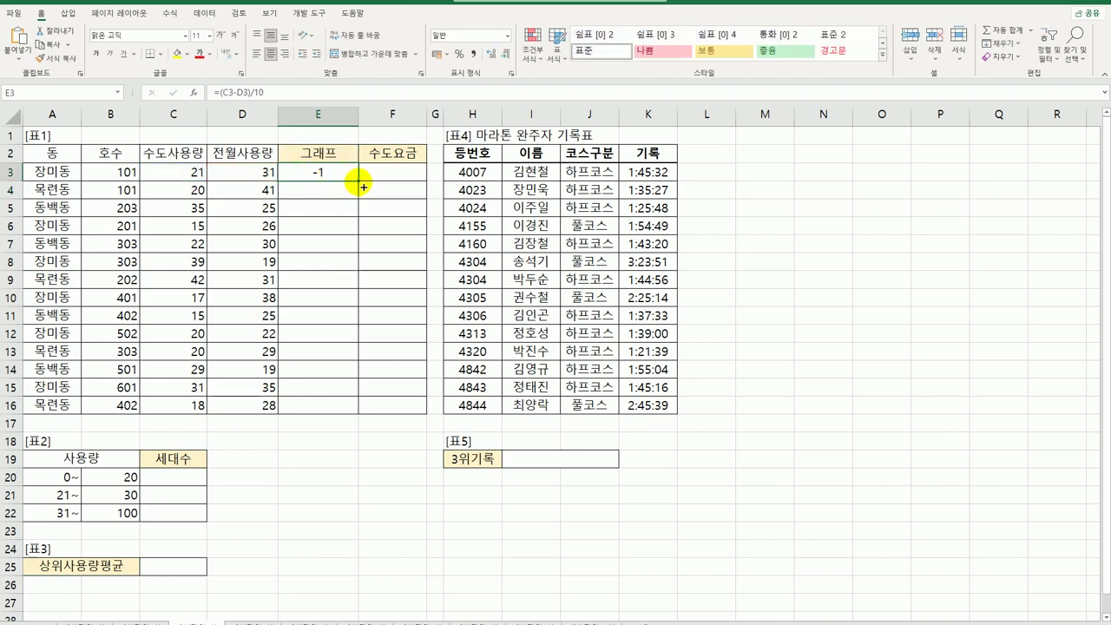
left_click_drag(359, 181, 353, 415)
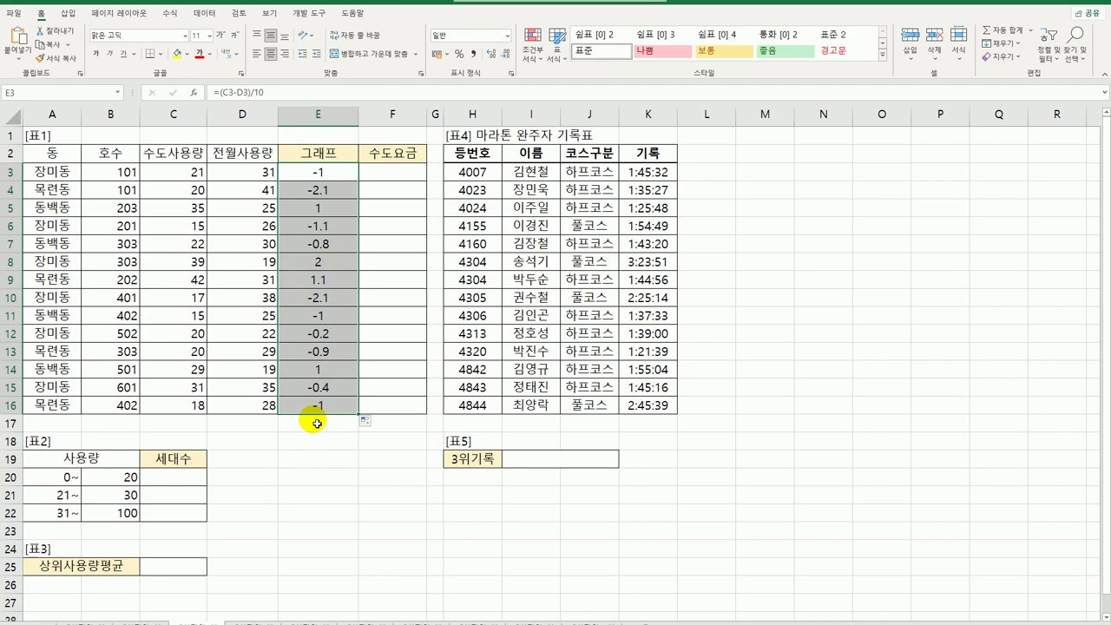
left_click(323, 207)
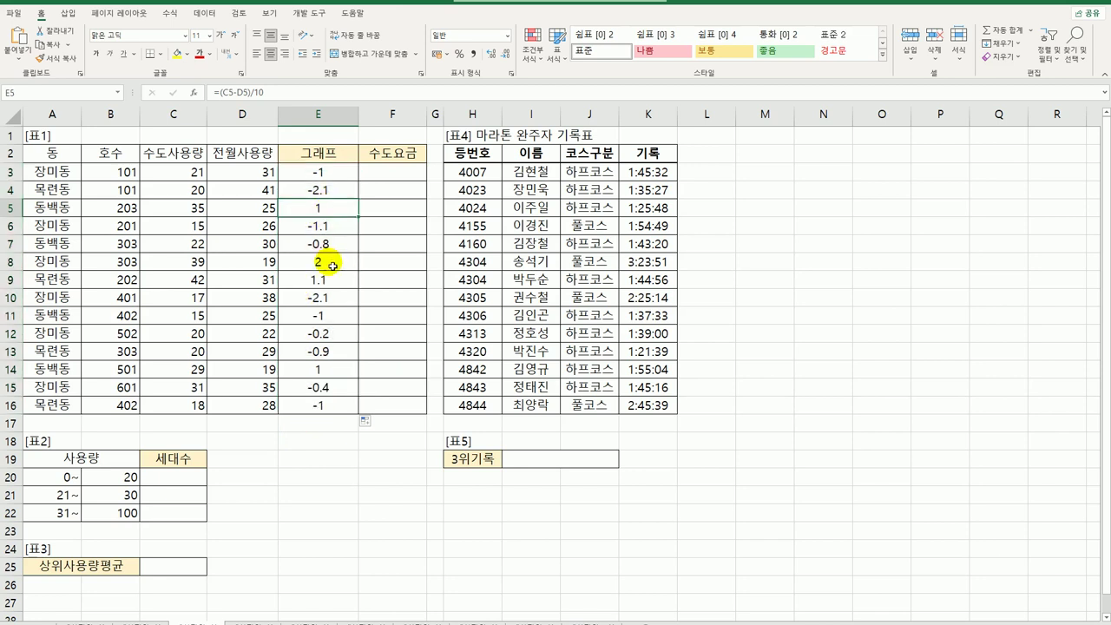
left_click(340, 287)
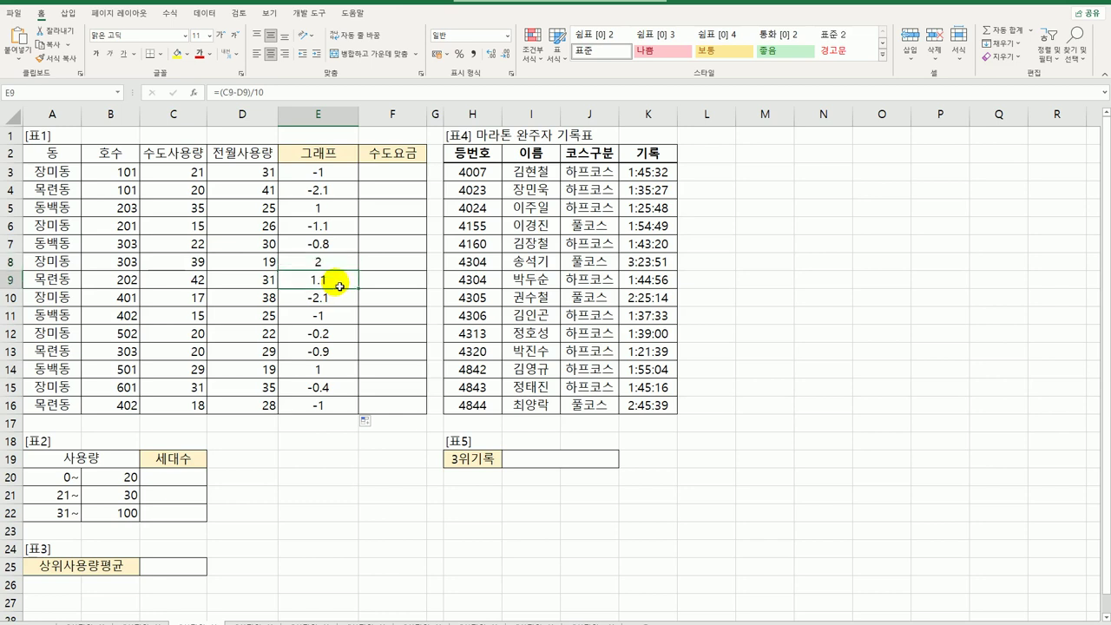
left_click(326, 370)
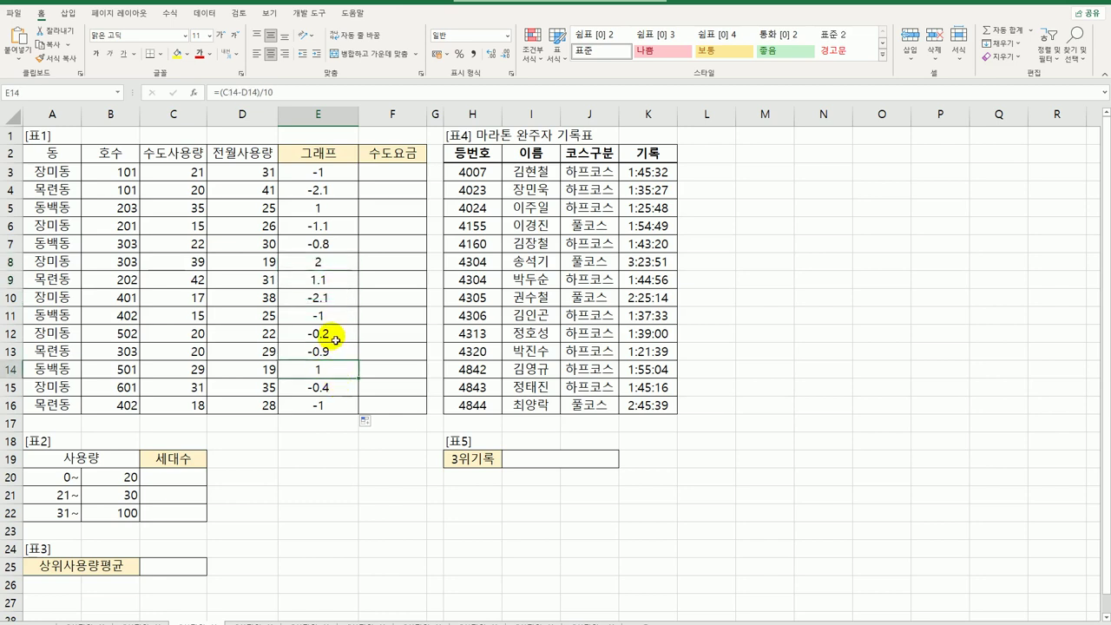
left_click_drag(320, 172, 322, 406)
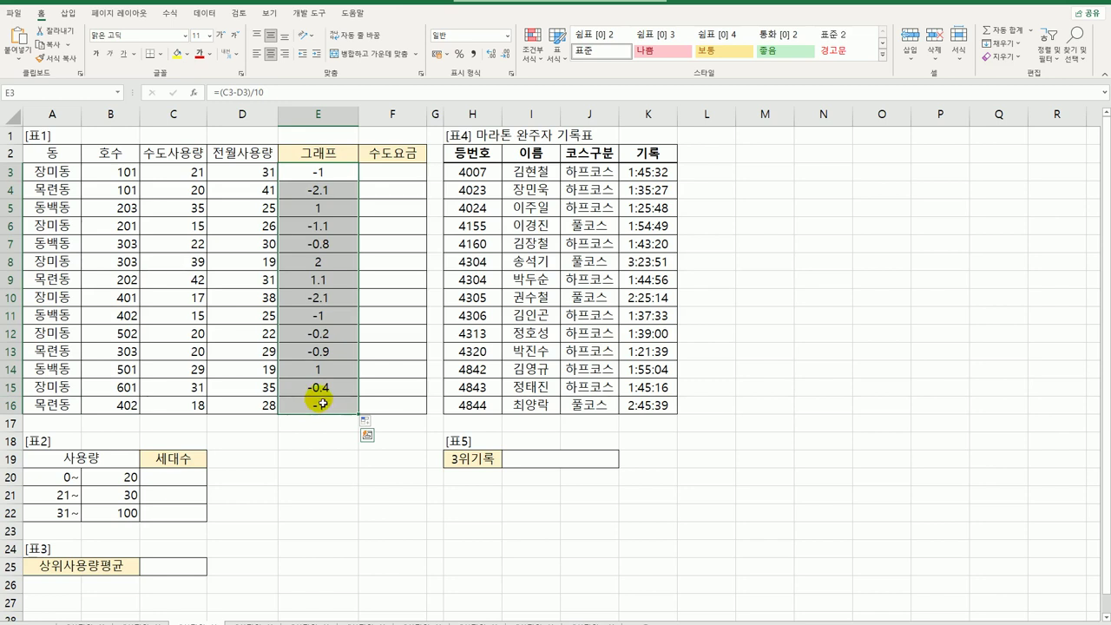
left_click(358, 180)
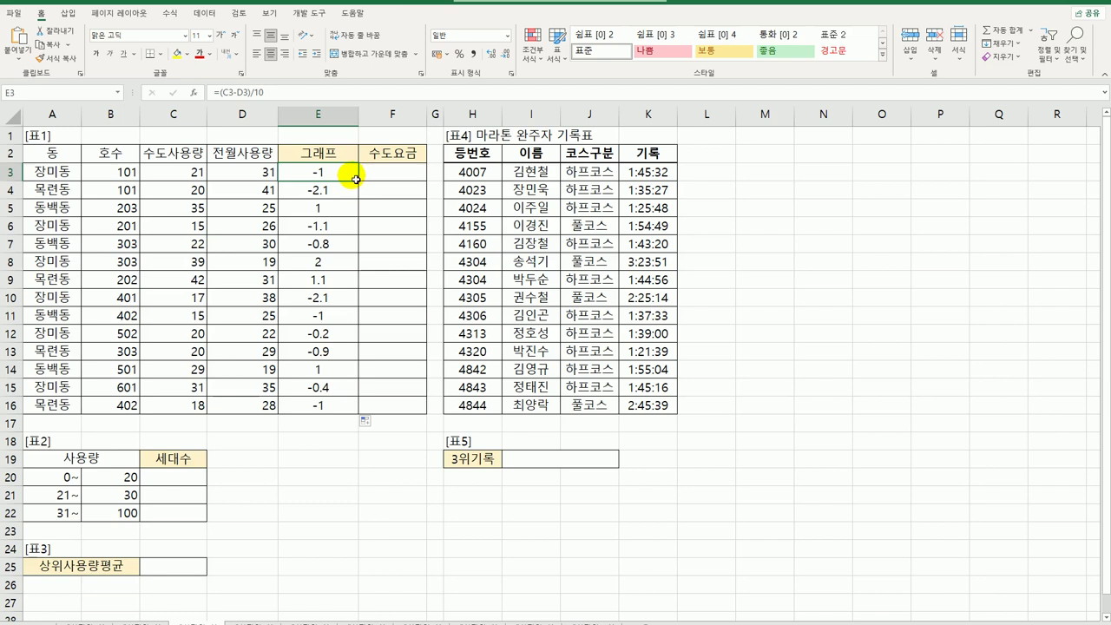
left_click_drag(342, 178, 322, 404)
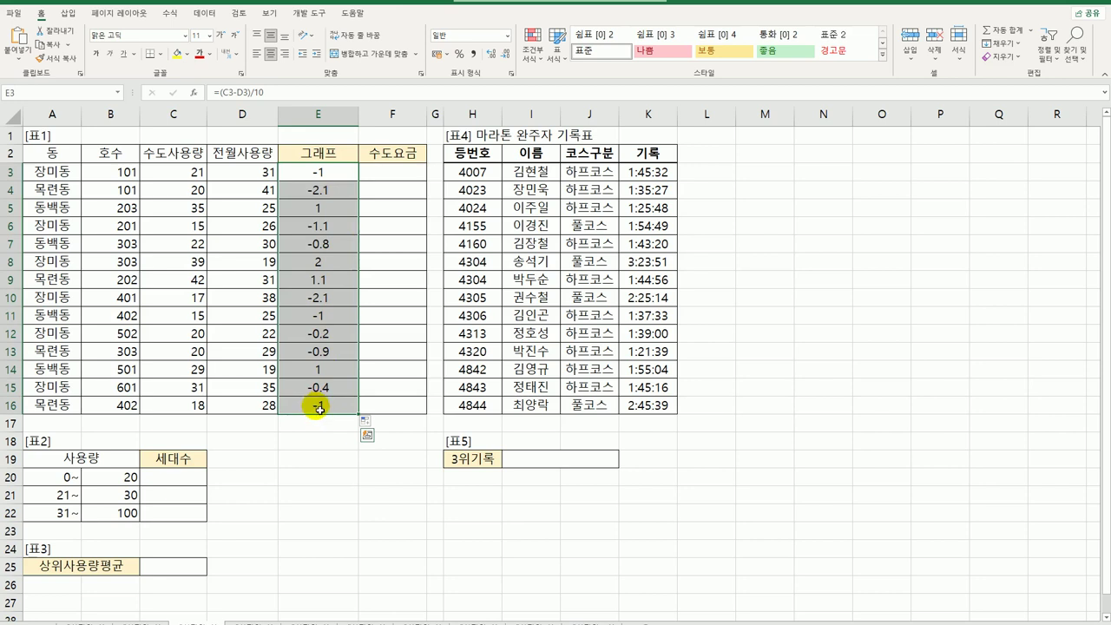
Insert the TRUNC function before the usage difference in E3 so the formula reads =TRUNC(C3-D3)/10
left_click(319, 174)
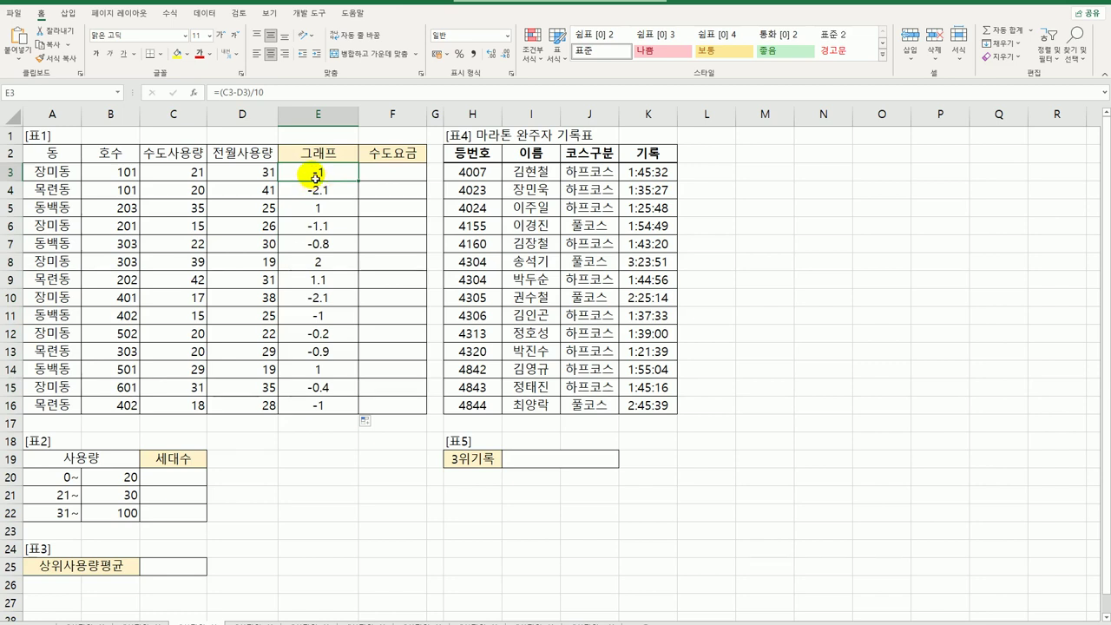
double_click(303, 173)
left_click(287, 171)
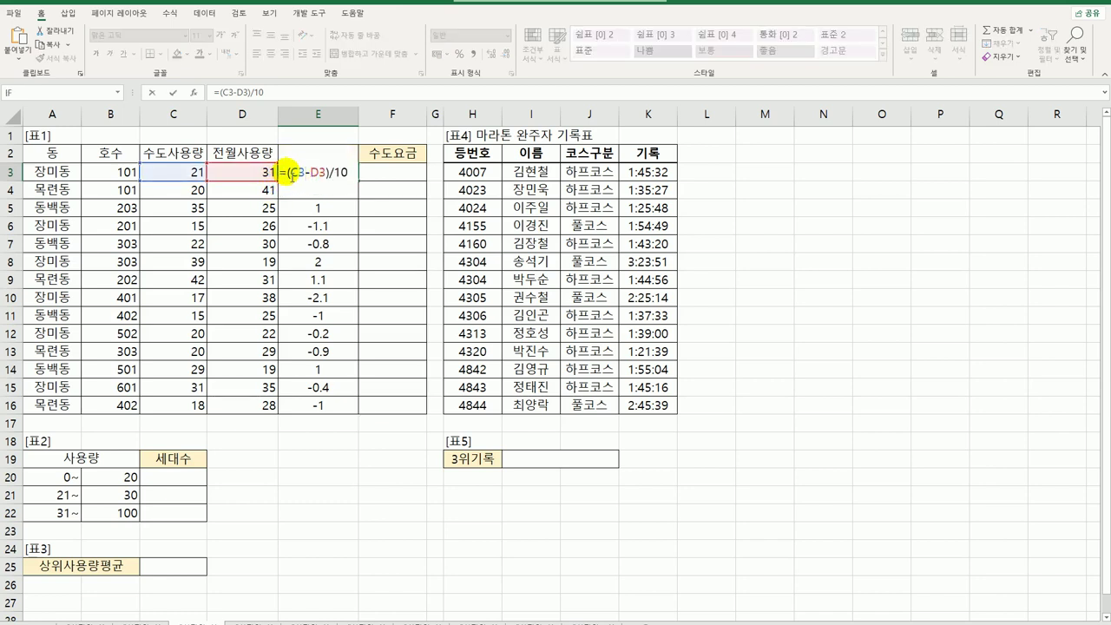
type("trun")
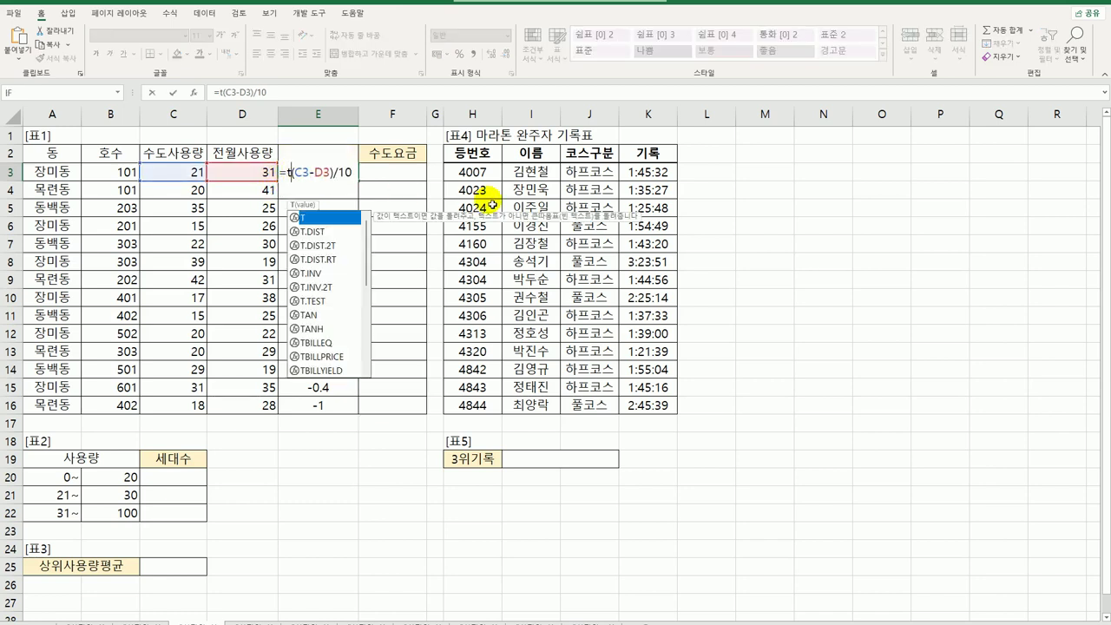
key("Tab")
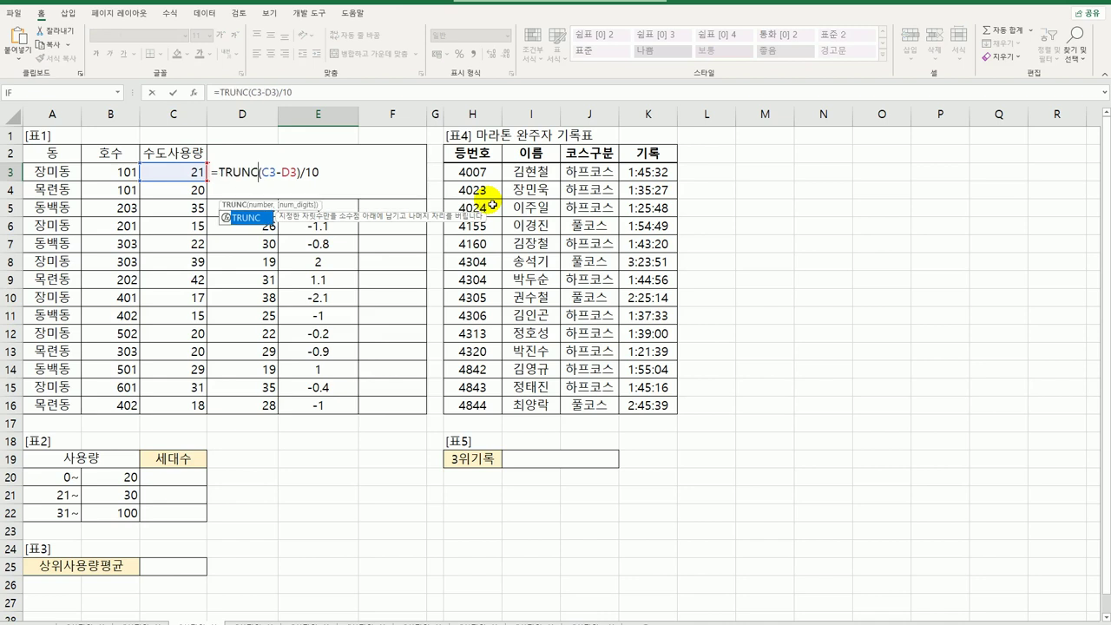
key("End")
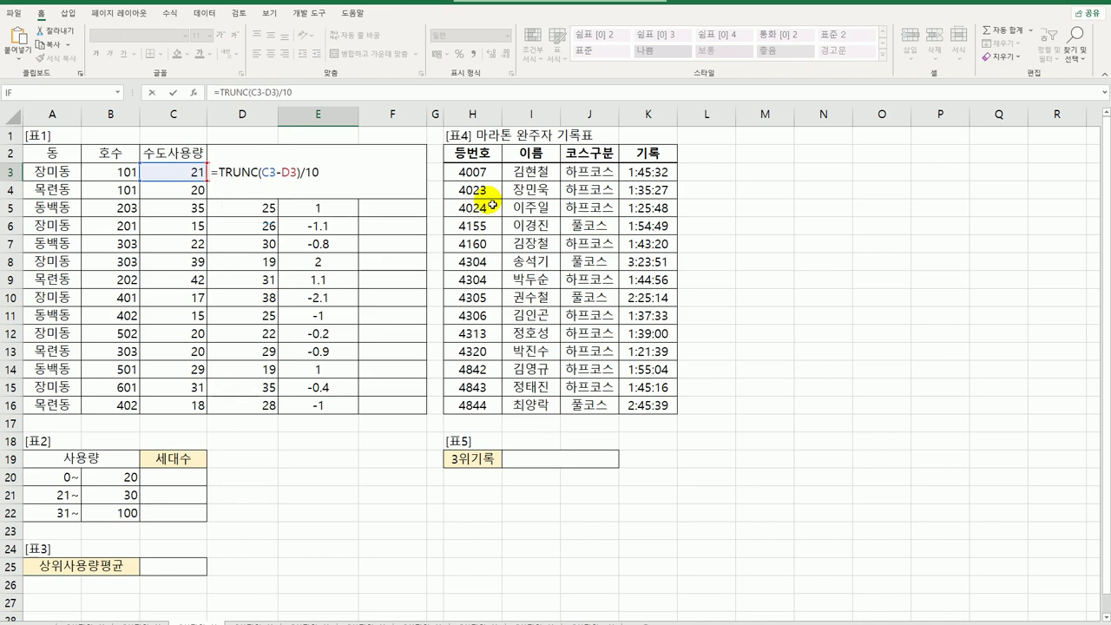
type(",0")
key("BackSpace")
key("BackSpace")
key("Return")
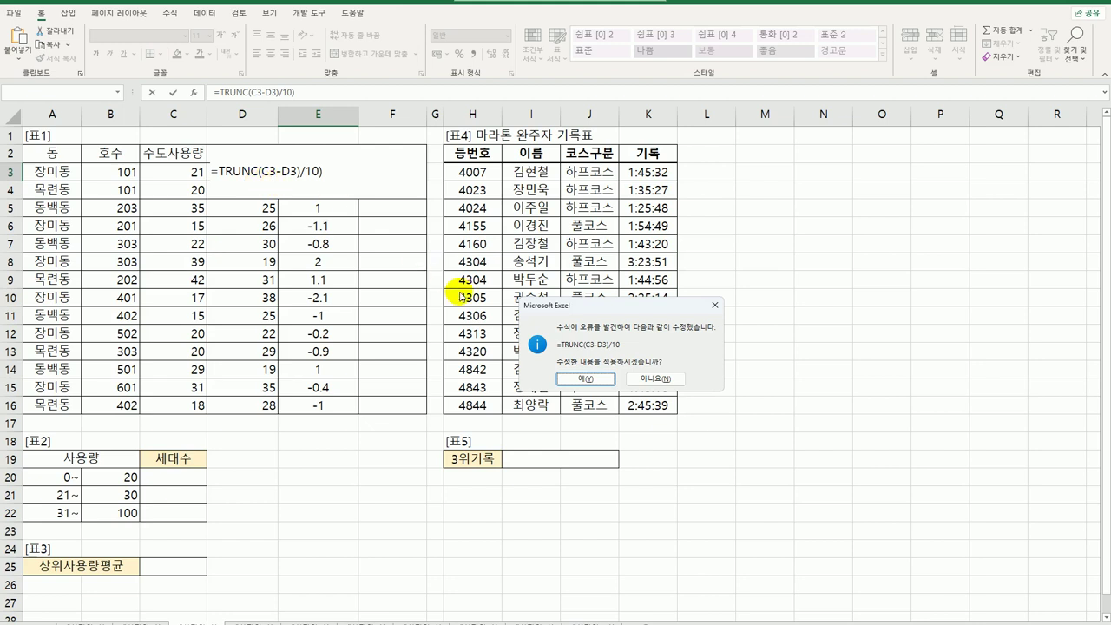
left_click(573, 379)
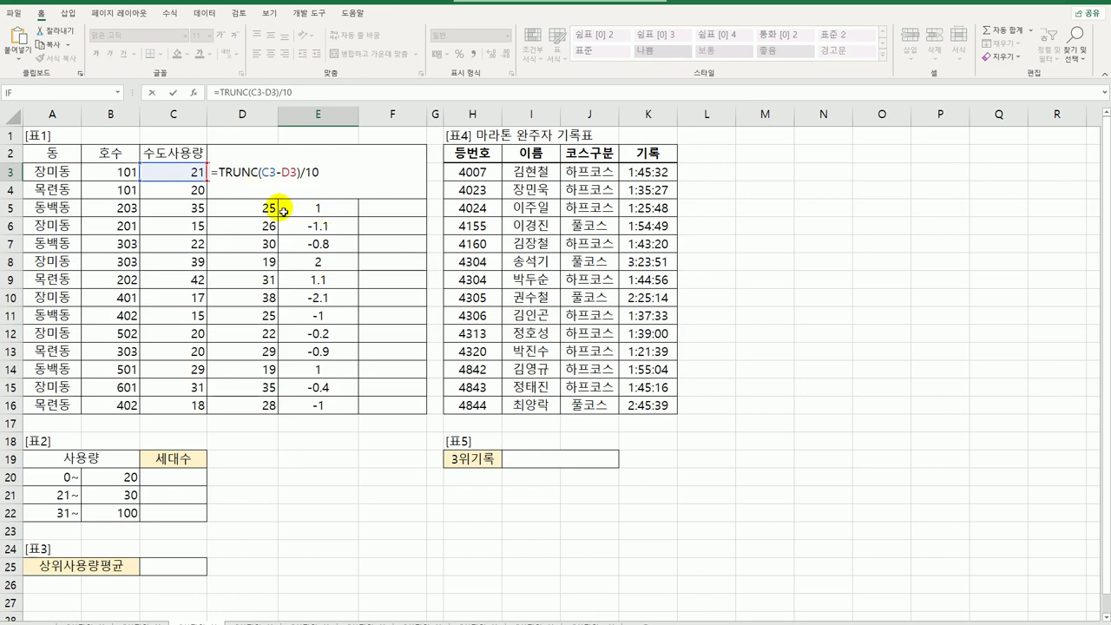
Add the missing parentheses to make E3 =TRUNC((C3-D3)/10) and fill the formula down through E16
left_click(262, 172)
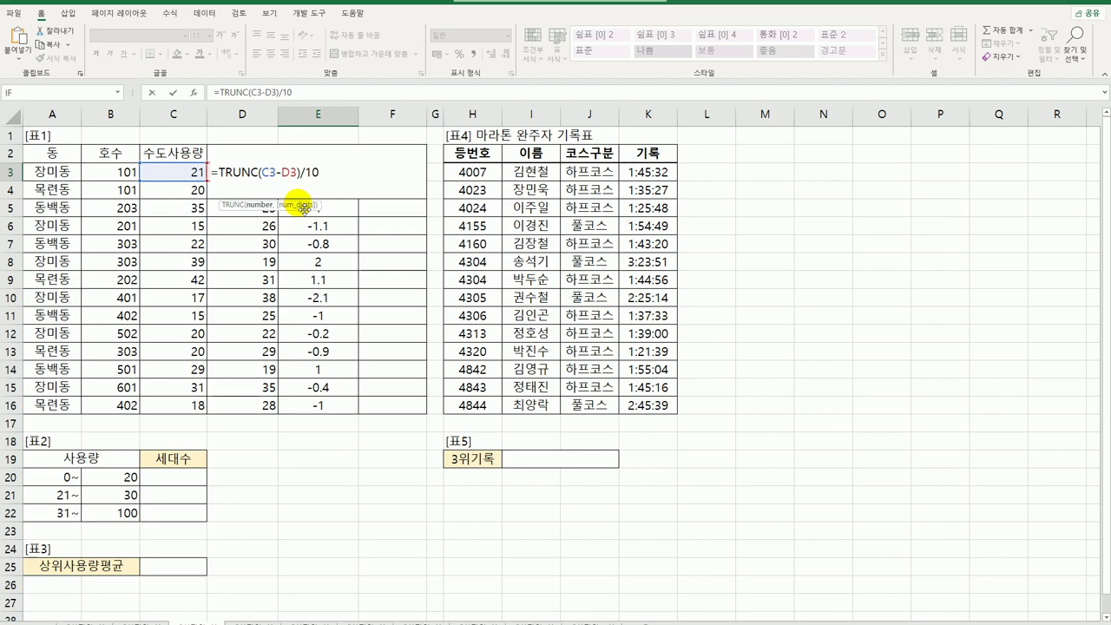
type("(")
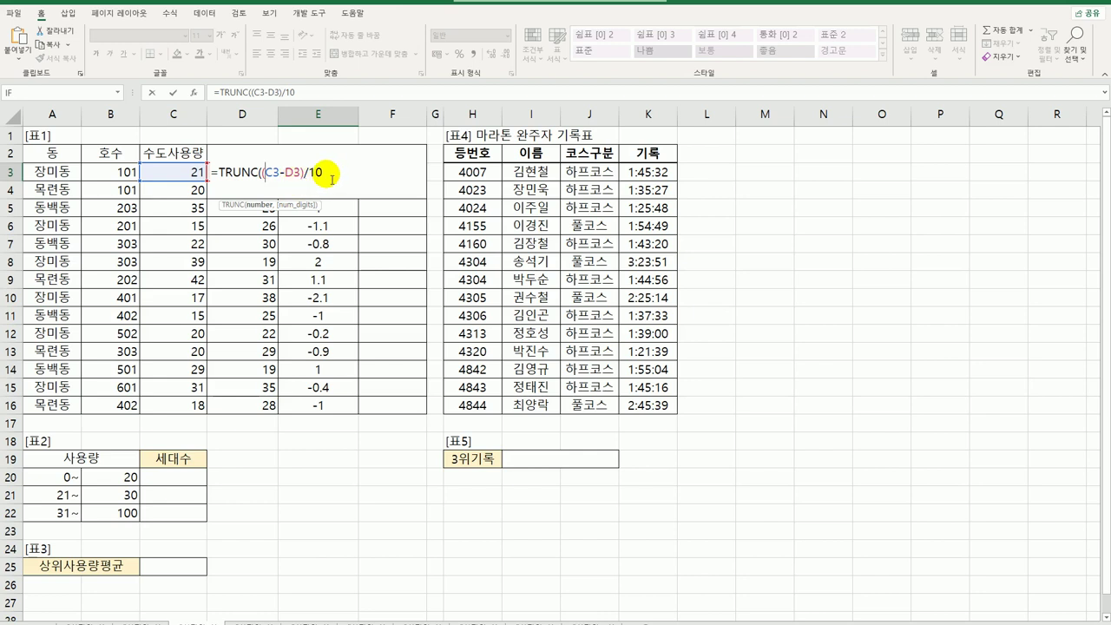
type(")")
key("Return")
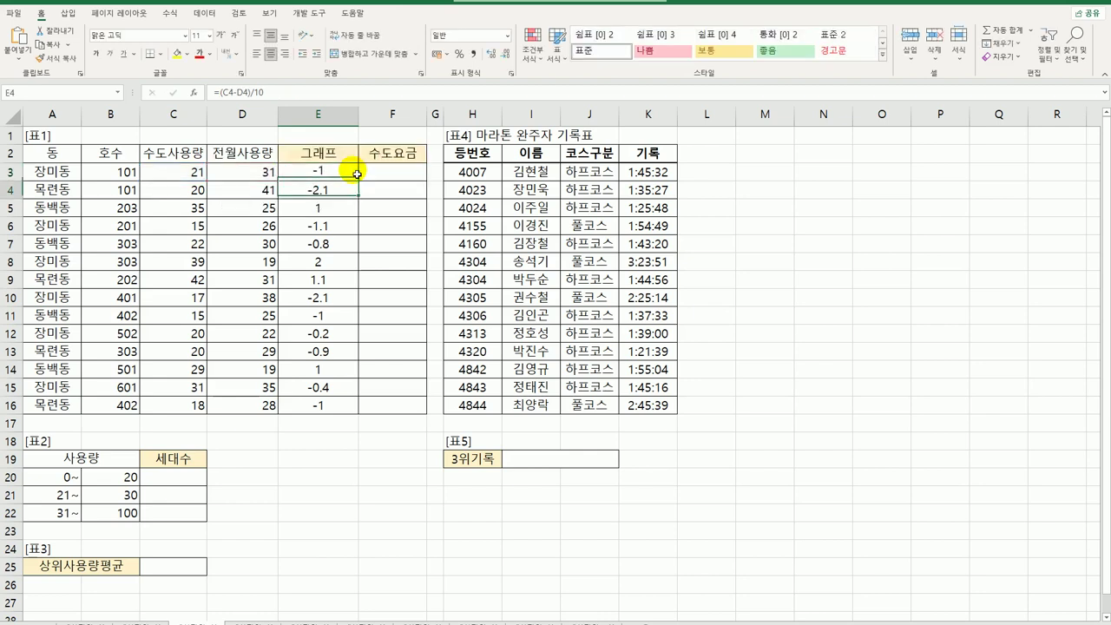
left_click(354, 173)
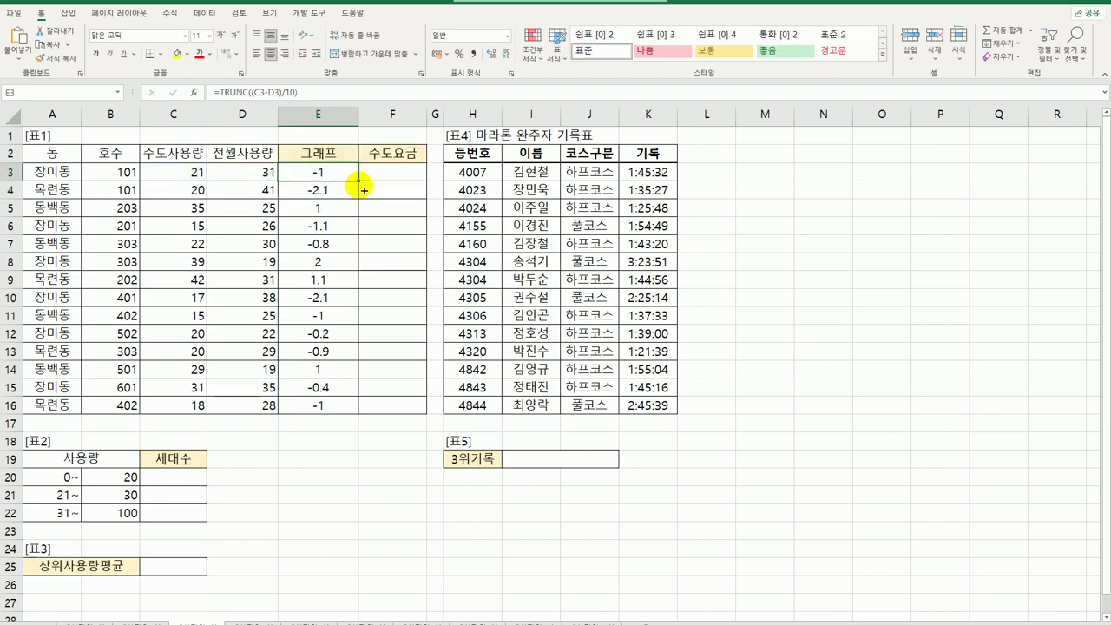
left_click_drag(359, 183, 355, 414)
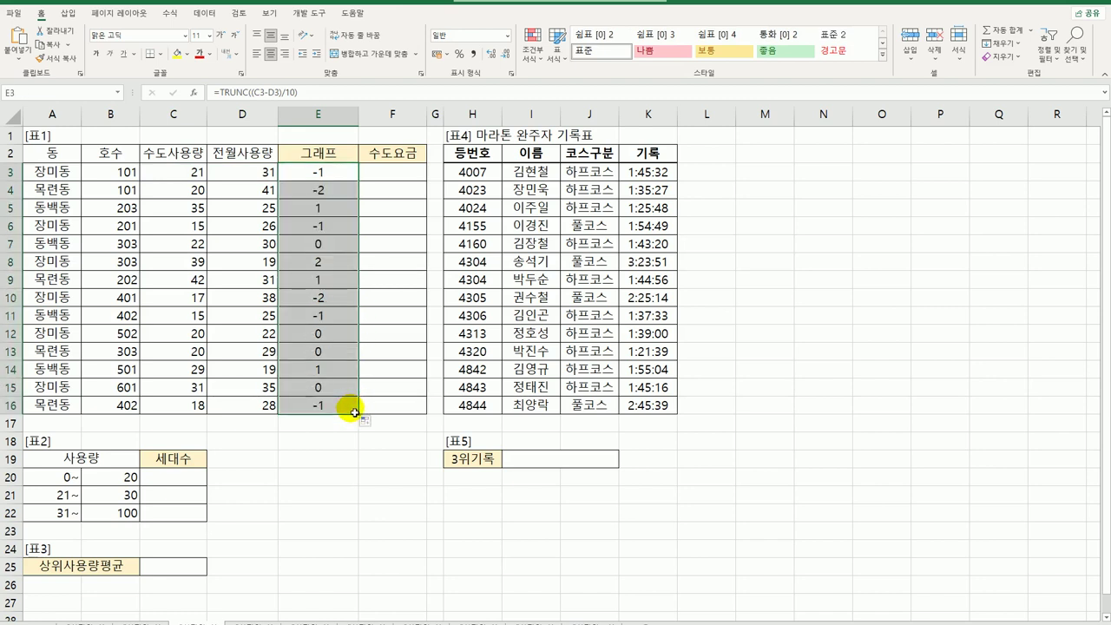
double_click(320, 177)
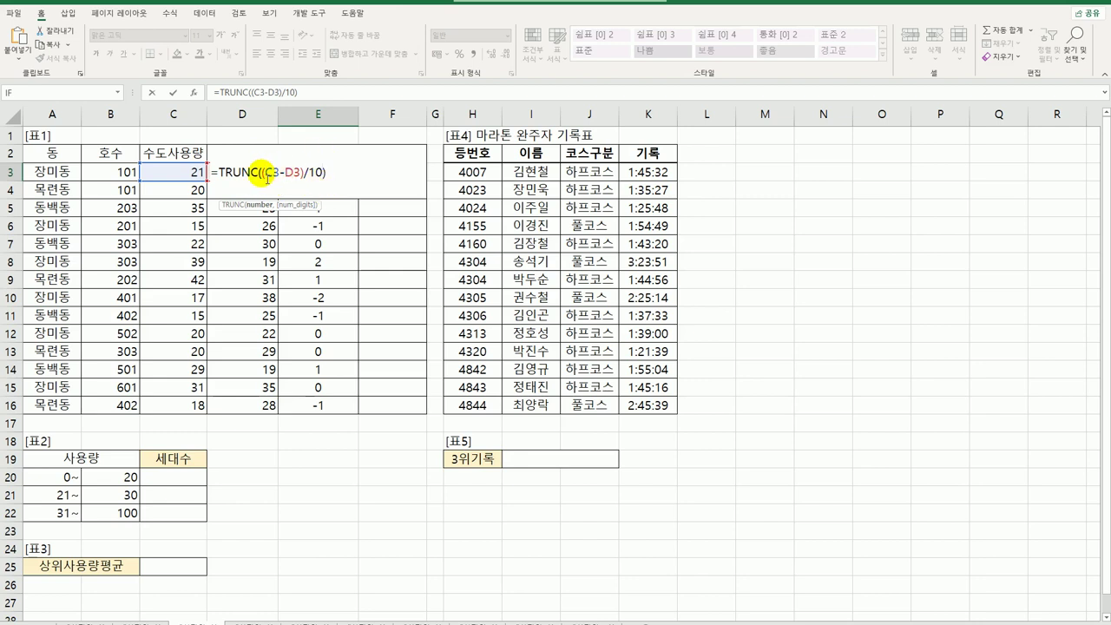
left_click_drag(261, 172, 310, 177)
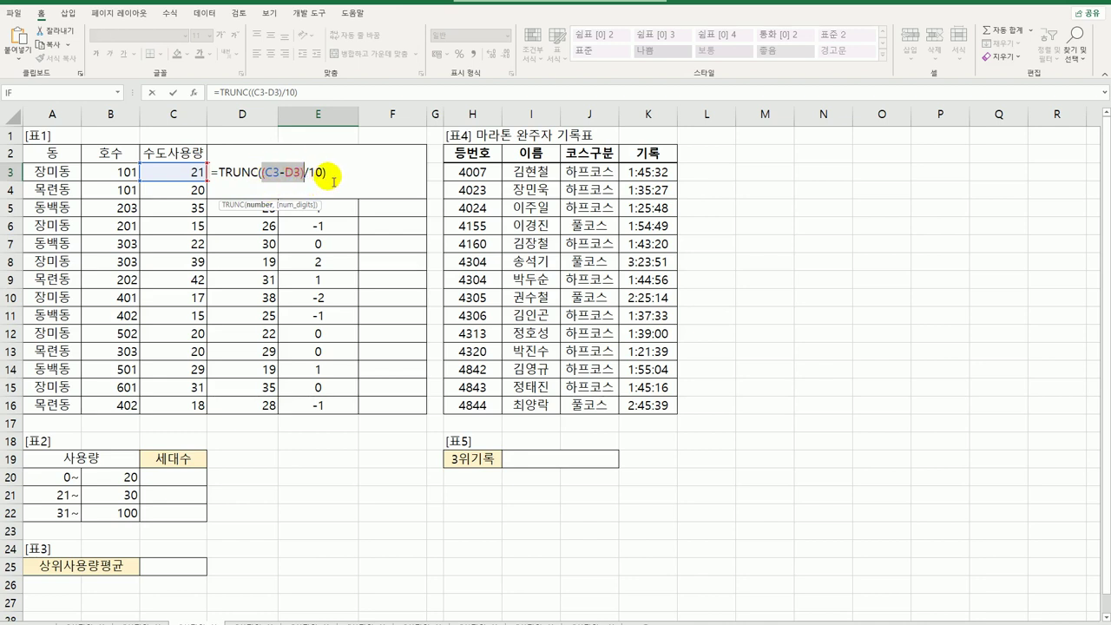
key("Escape")
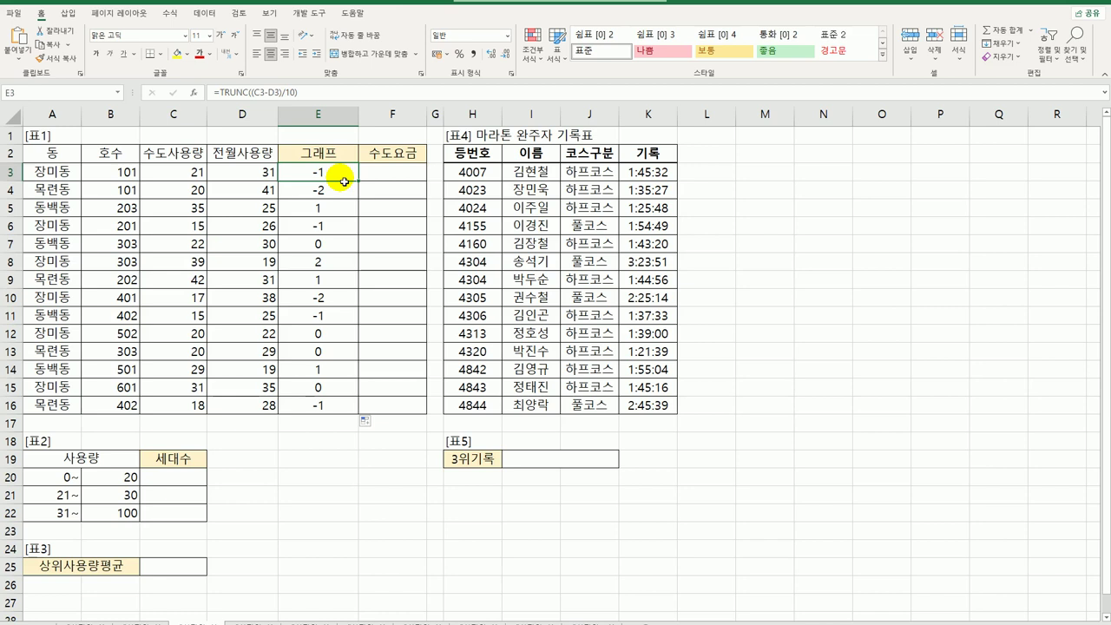
Extend the TRUNC formula in E3 with &"("&REPT("▶", to add an opening parenthesis and the start of a repeated ▶ symbol
double_click(334, 180)
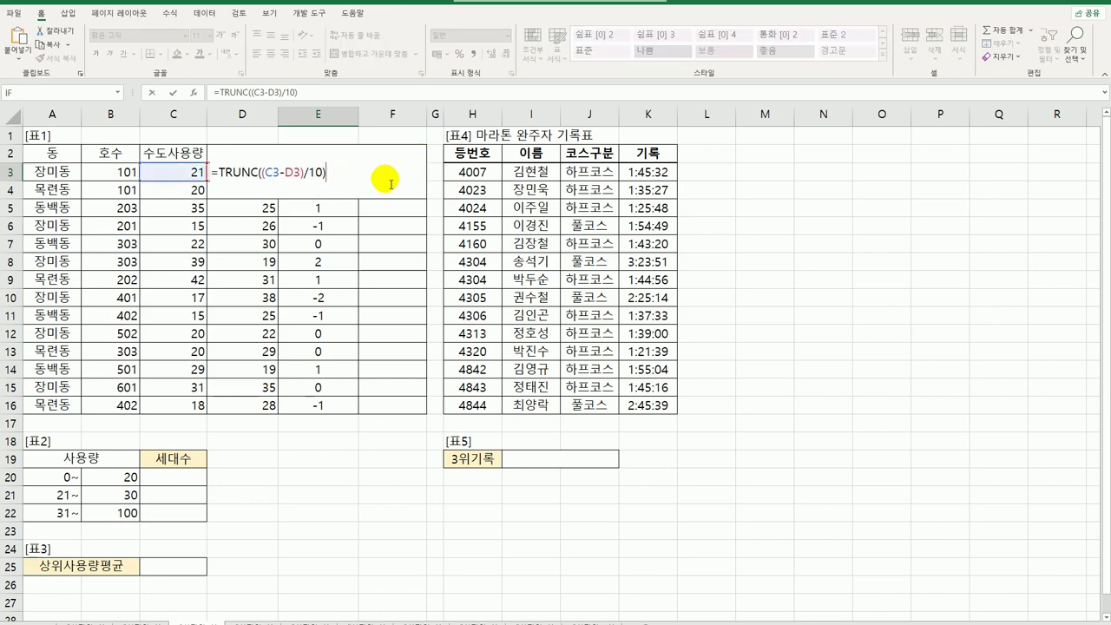
type("&\"(\"&rept(")
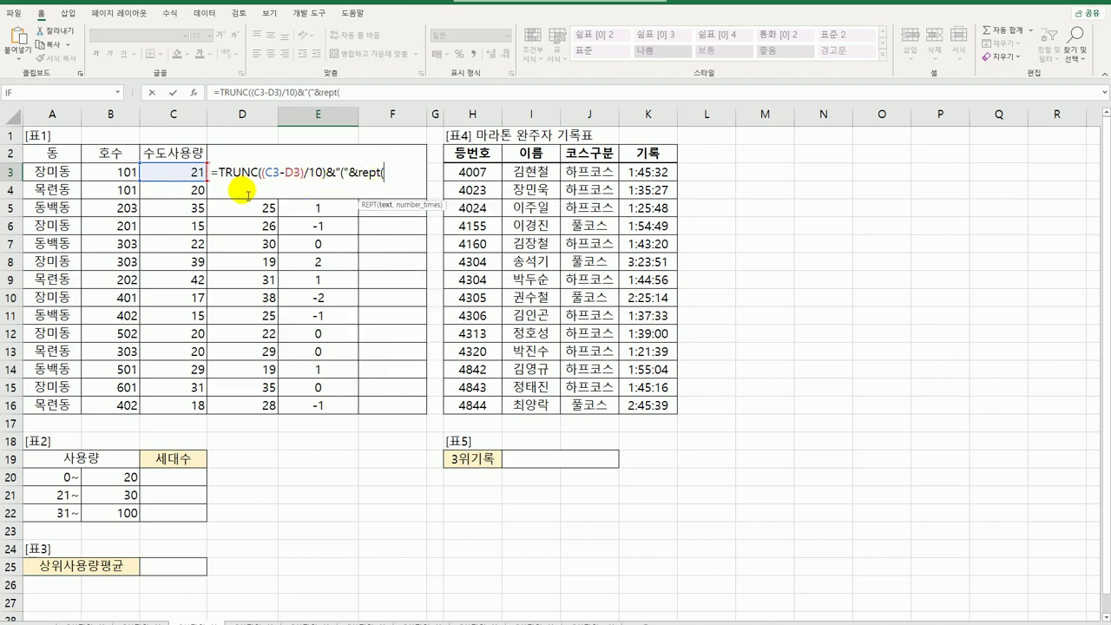
type("\"a")
key("Hangul_Hanja")
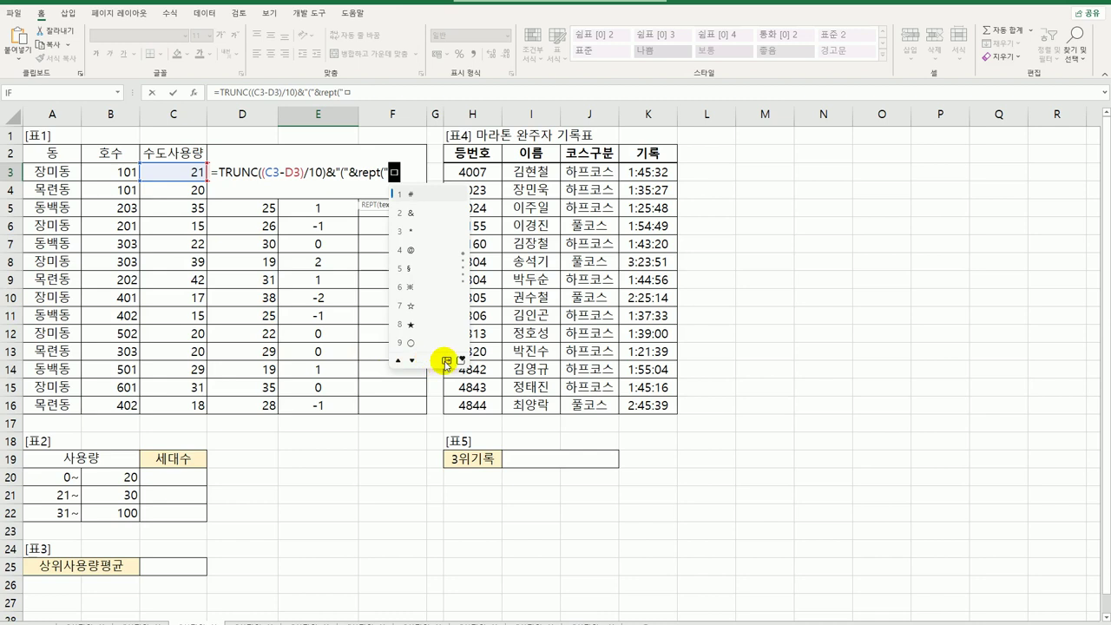
left_click(446, 361)
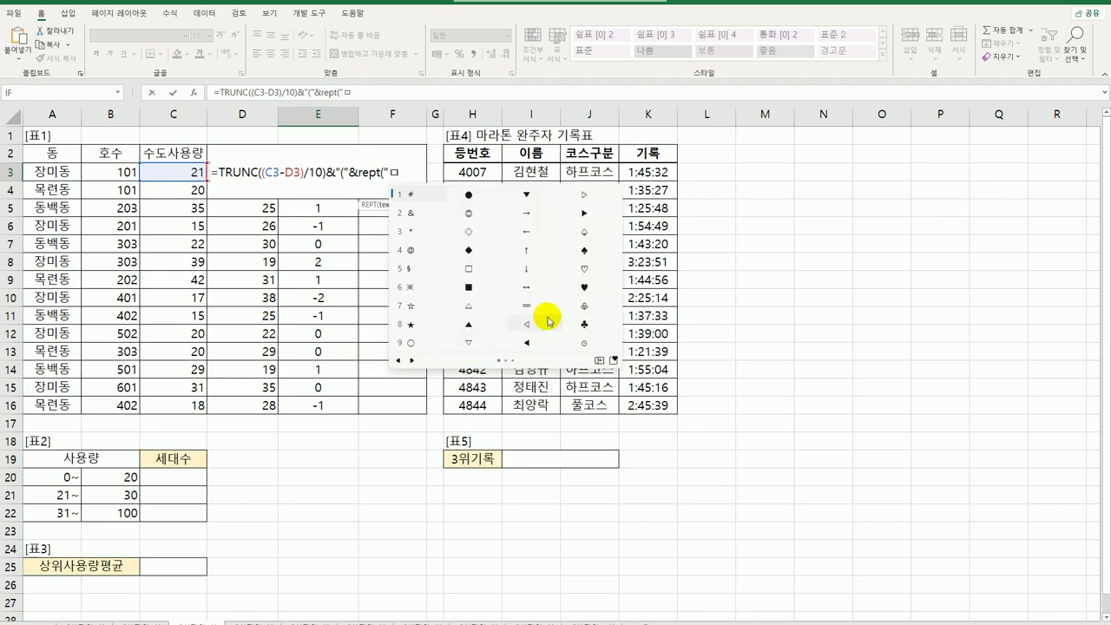
left_click(582, 214)
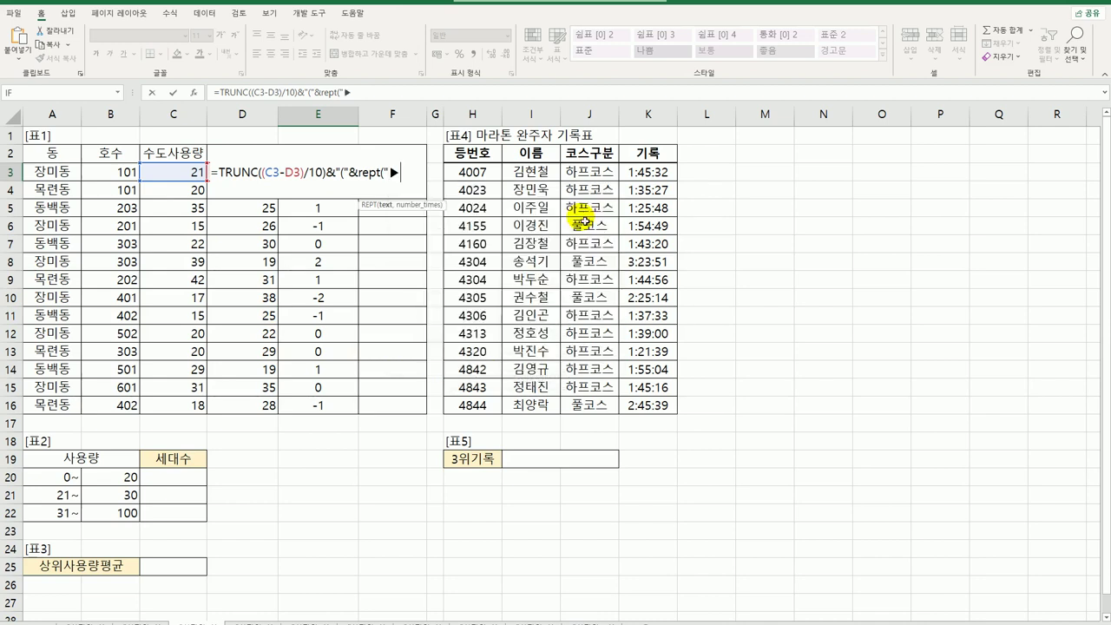
type("\",")
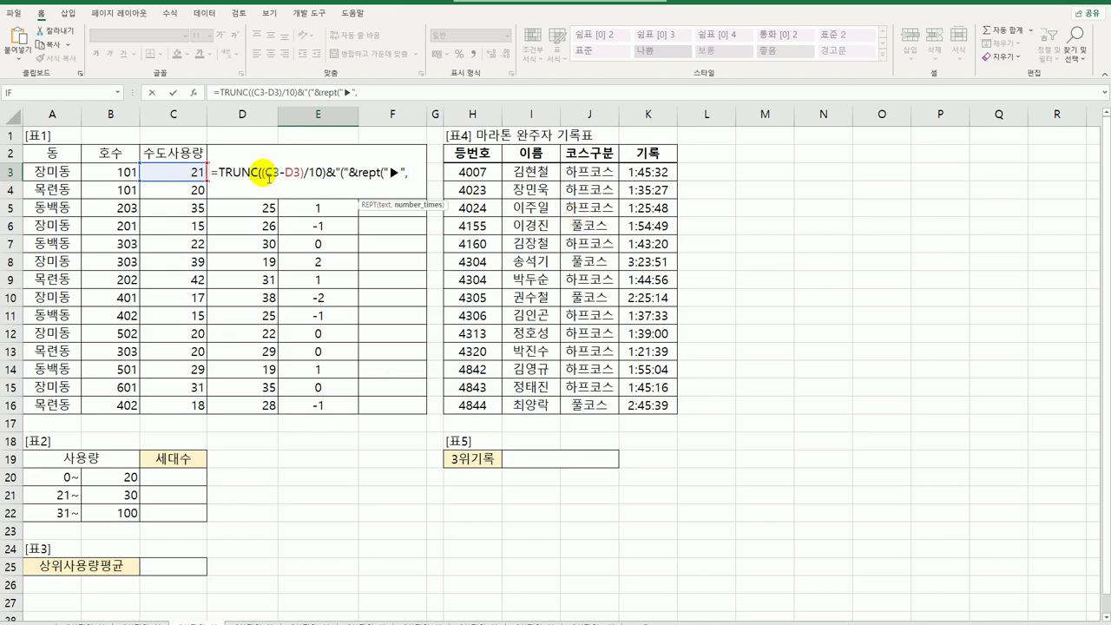
Complete the REPT function in E3 with (C3-D3)/10 as its repeat count and fill the formula down through E16
left_click_drag(262, 174, 324, 178)
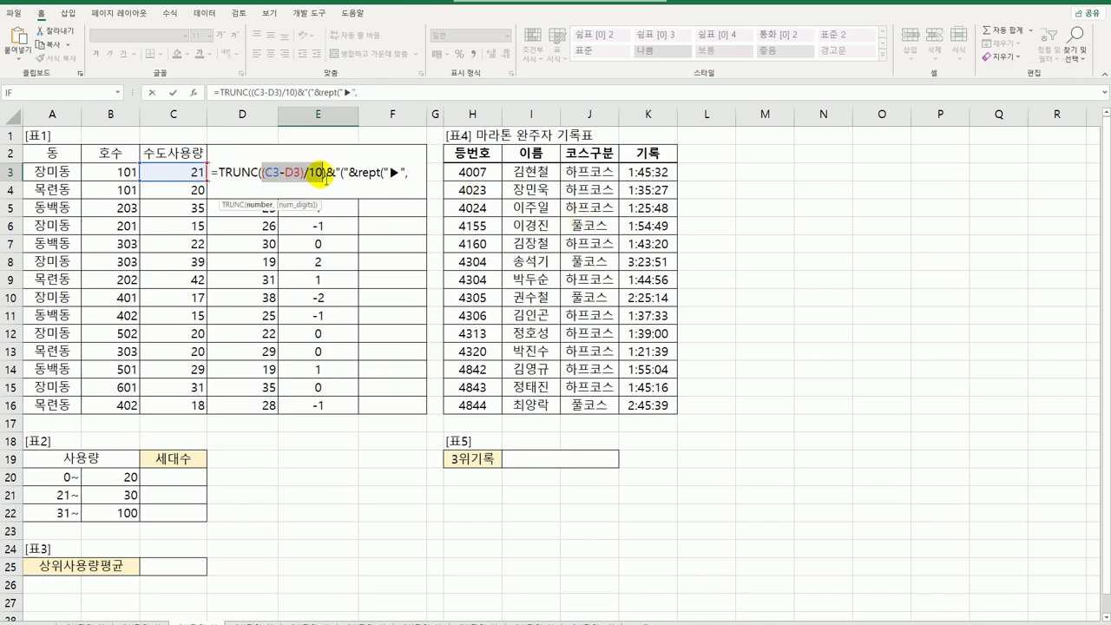
key("ctrl+c")
left_click(410, 173)
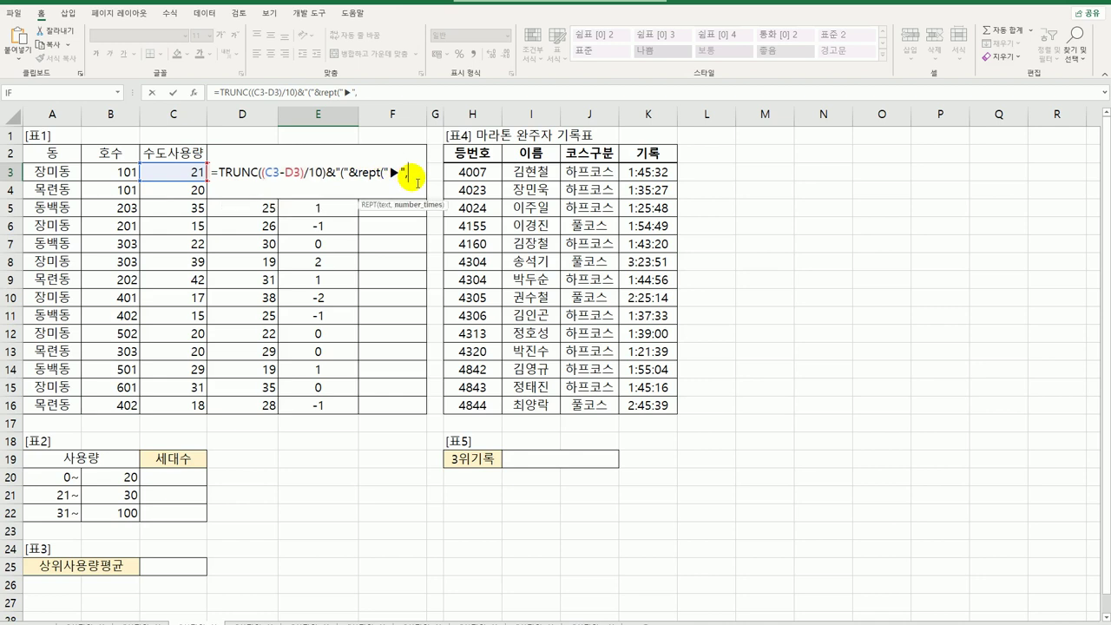
key("ctrl+v")
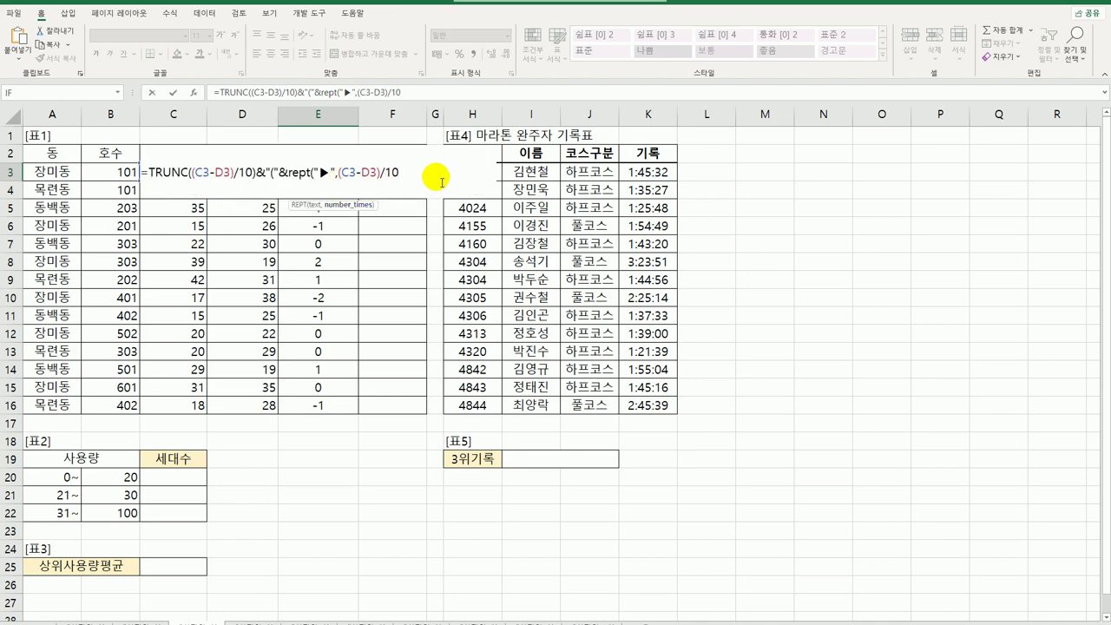
type(")")
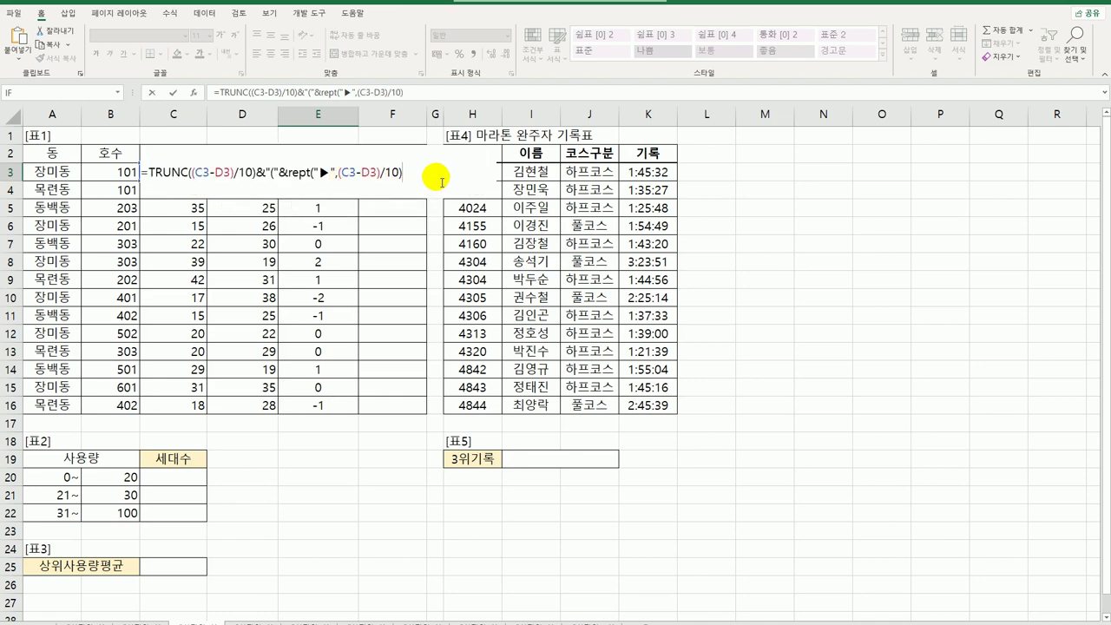
key("ctrl+Return")
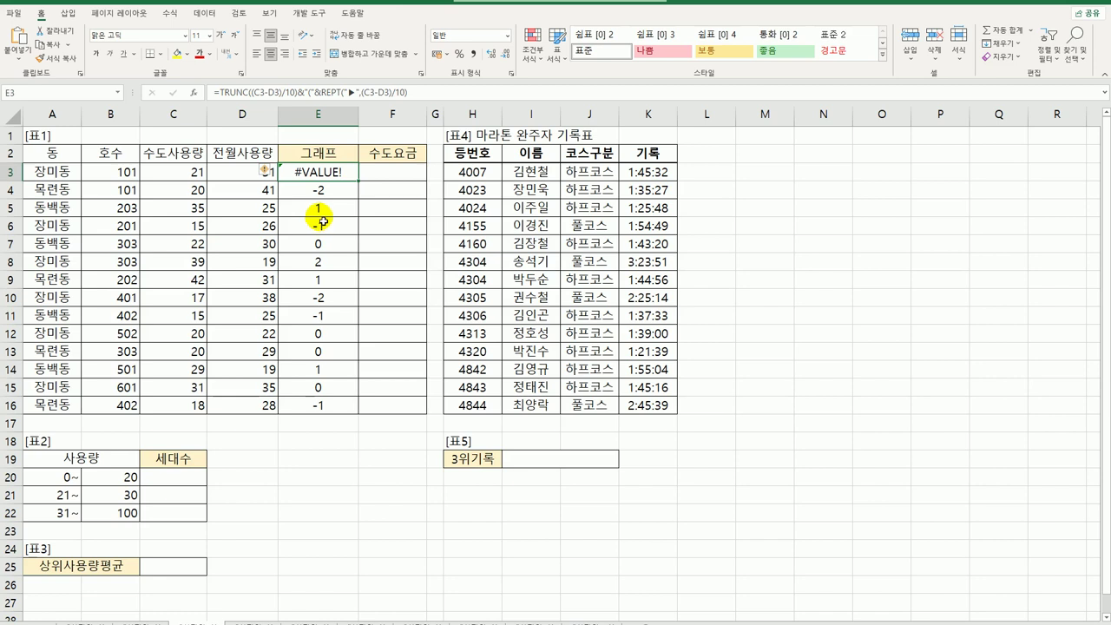
left_click_drag(359, 184, 353, 416)
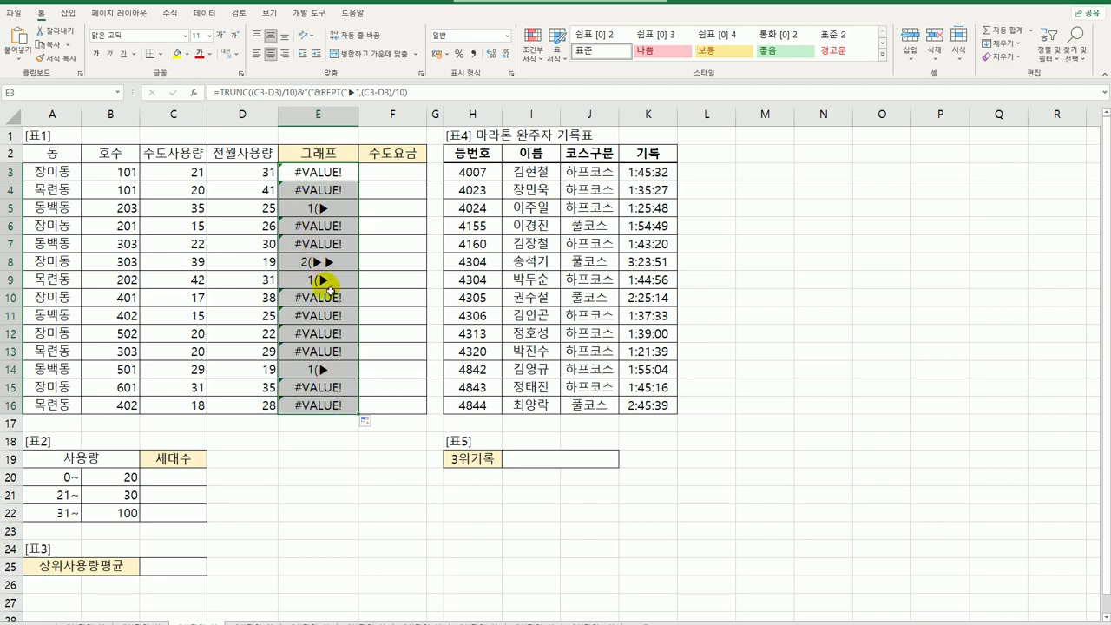
left_click(343, 260)
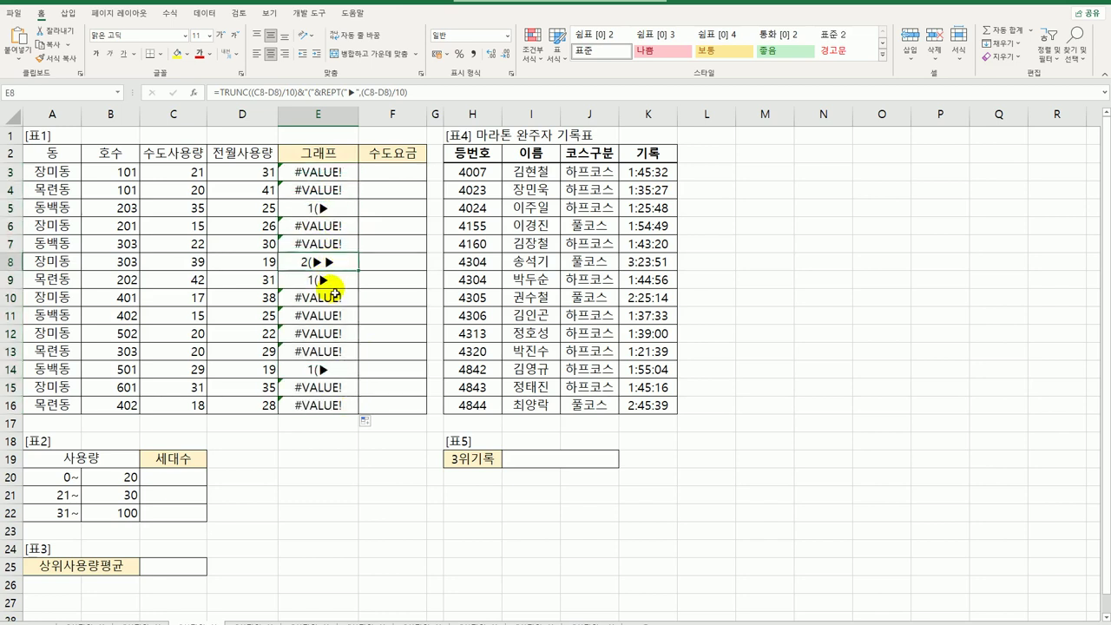
left_click(321, 369)
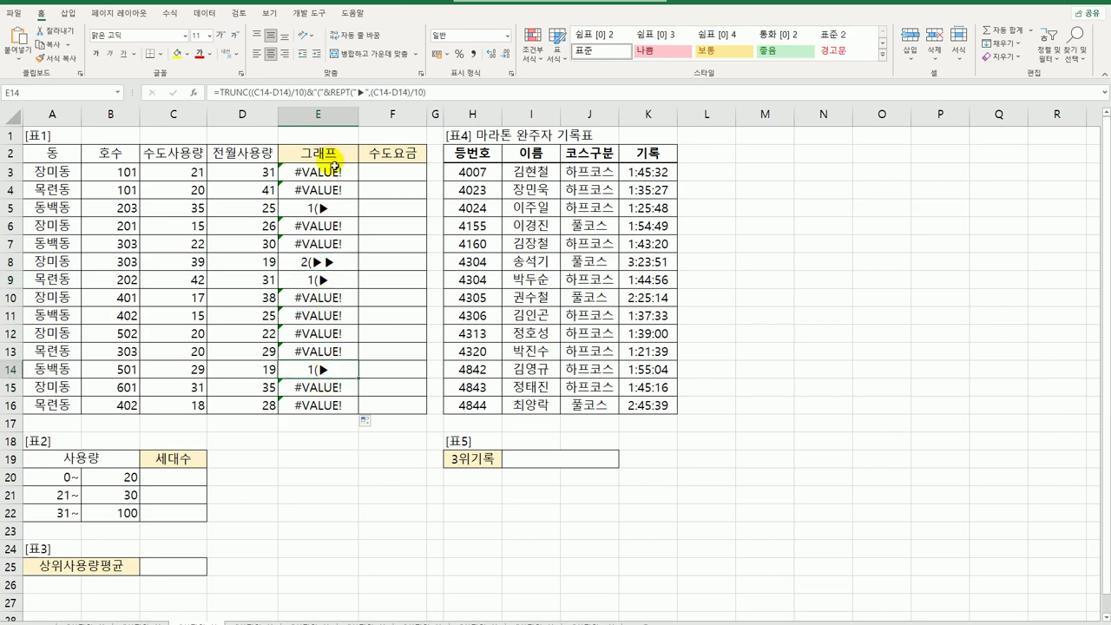
Insert IFERROR( before REPT in the E3 formula and add a comma after the REPT expression for the error value
left_click(334, 173)
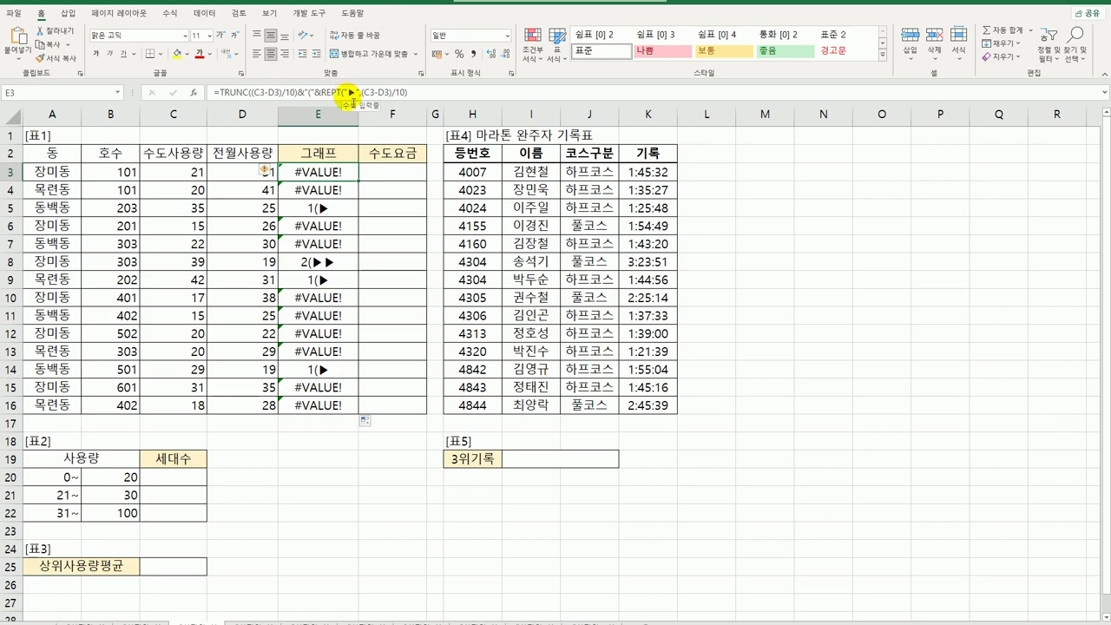
left_click(326, 93)
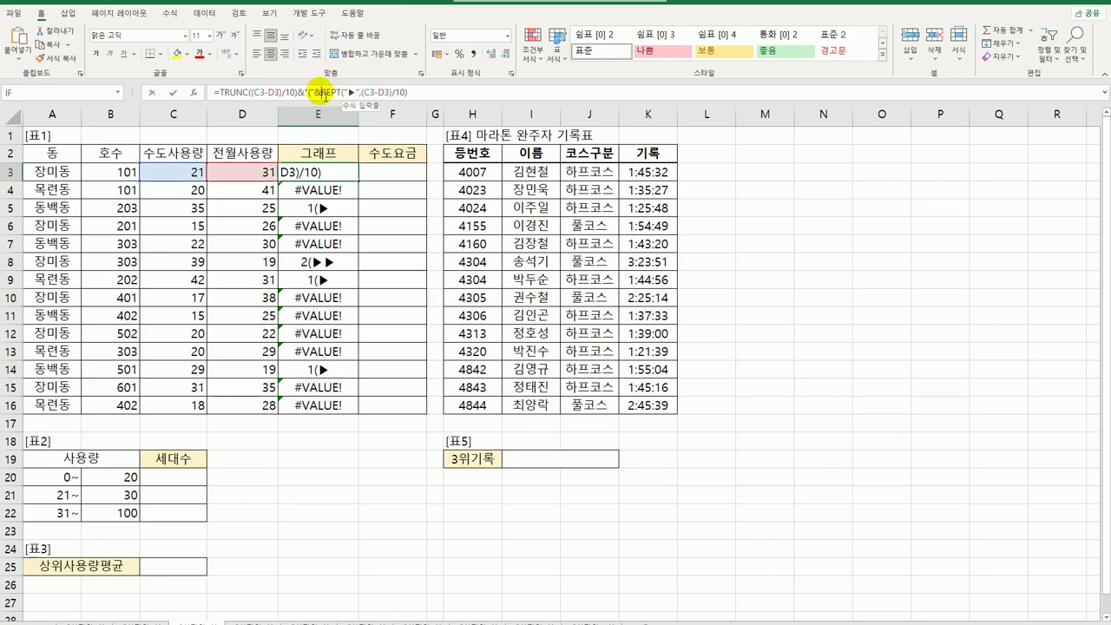
left_click(332, 169)
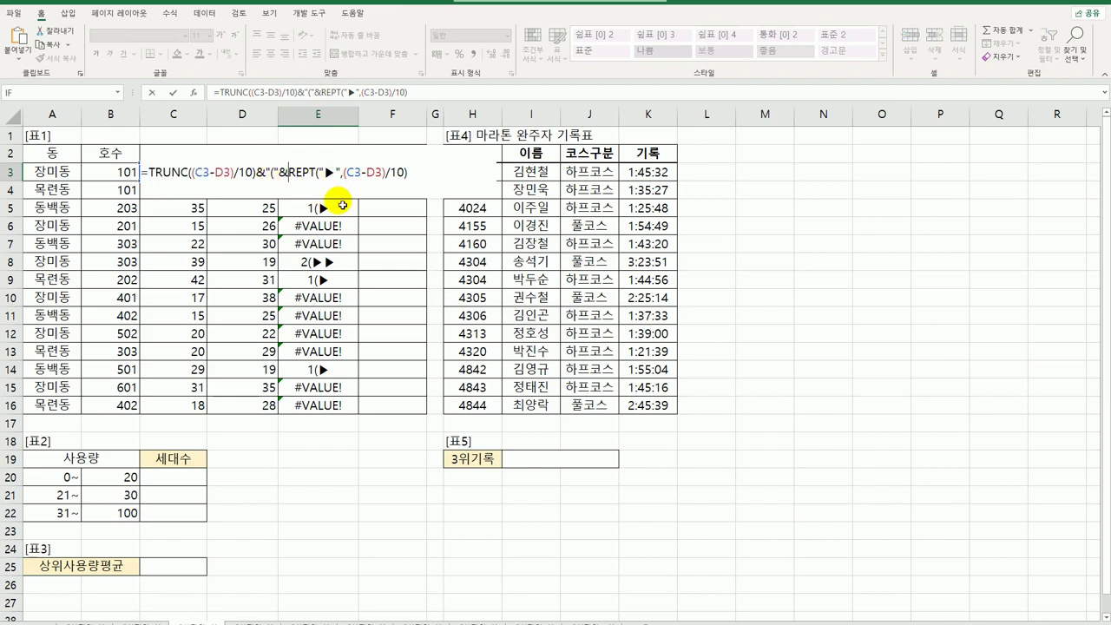
type("if")
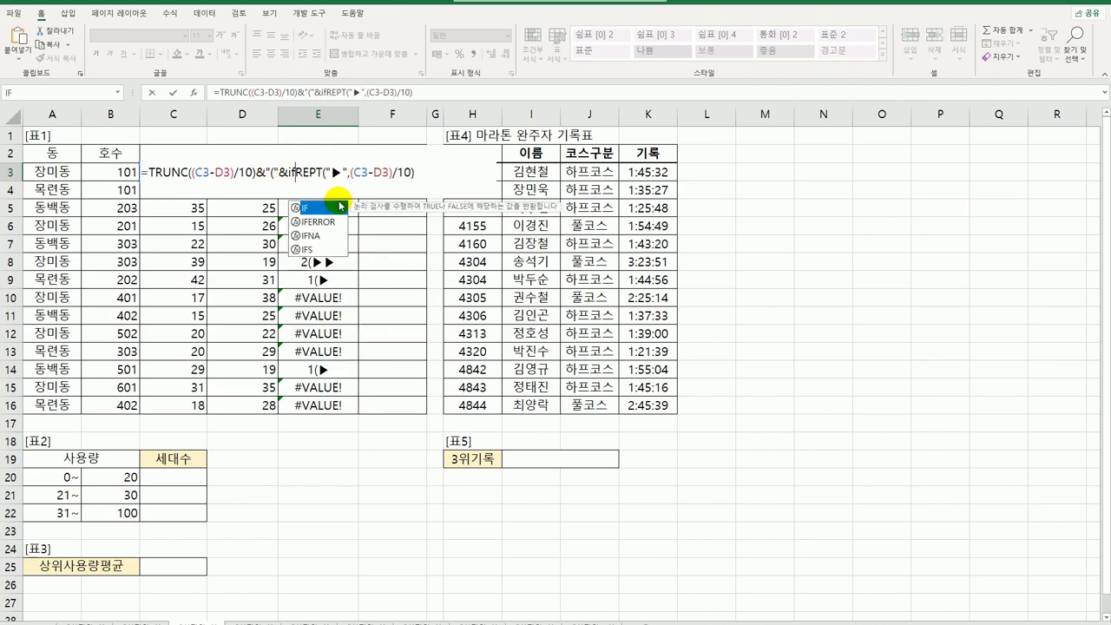
key("Down")
key("Tab")
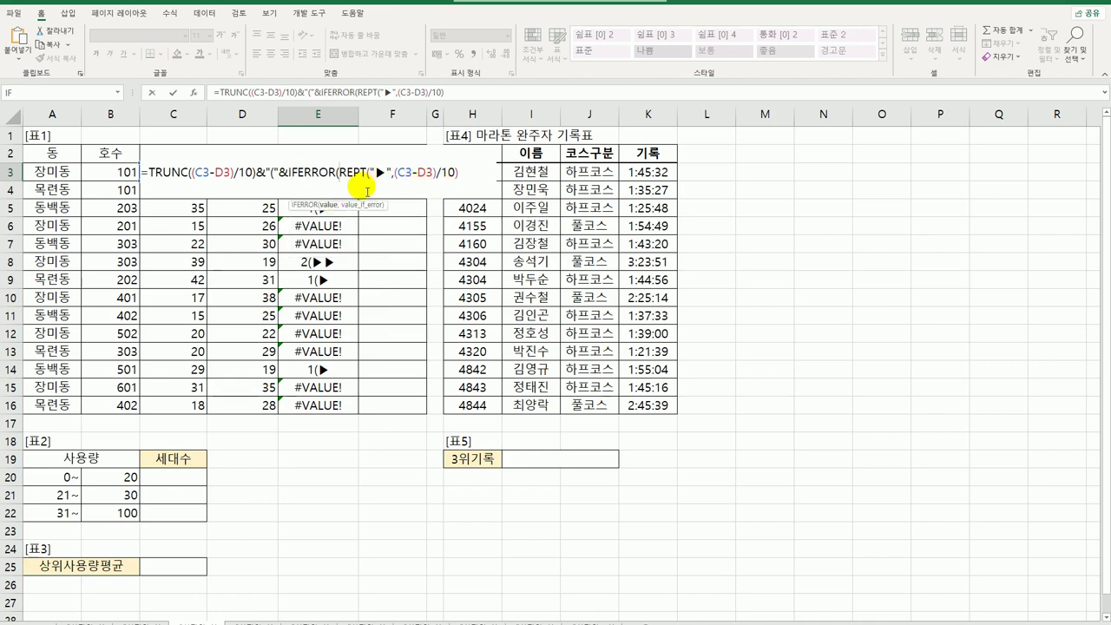
left_click_drag(340, 174, 471, 178)
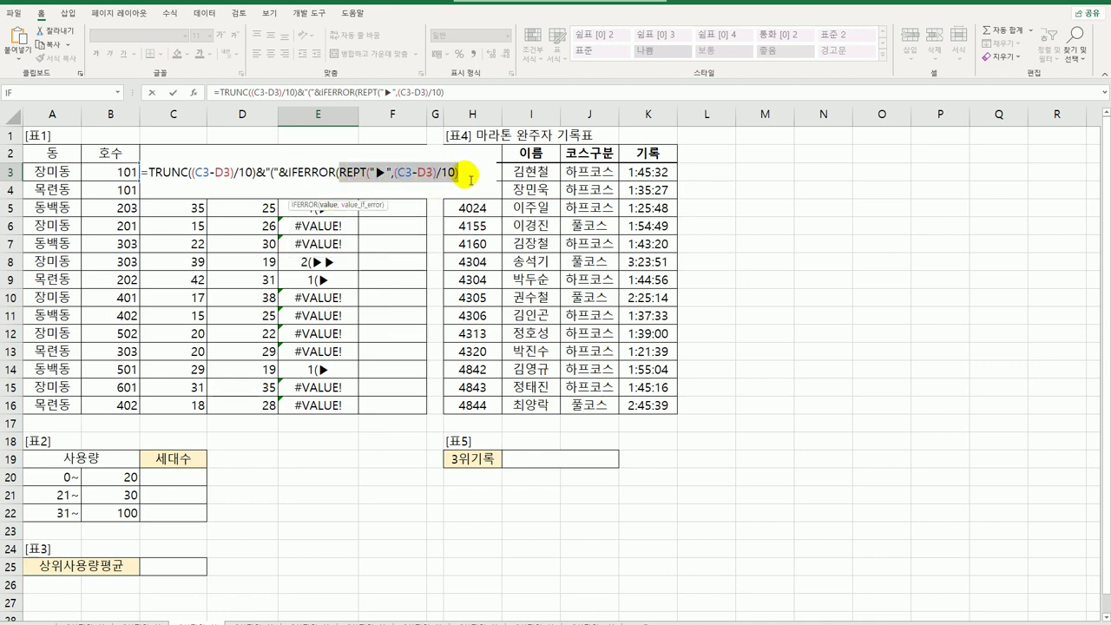
left_click(466, 176)
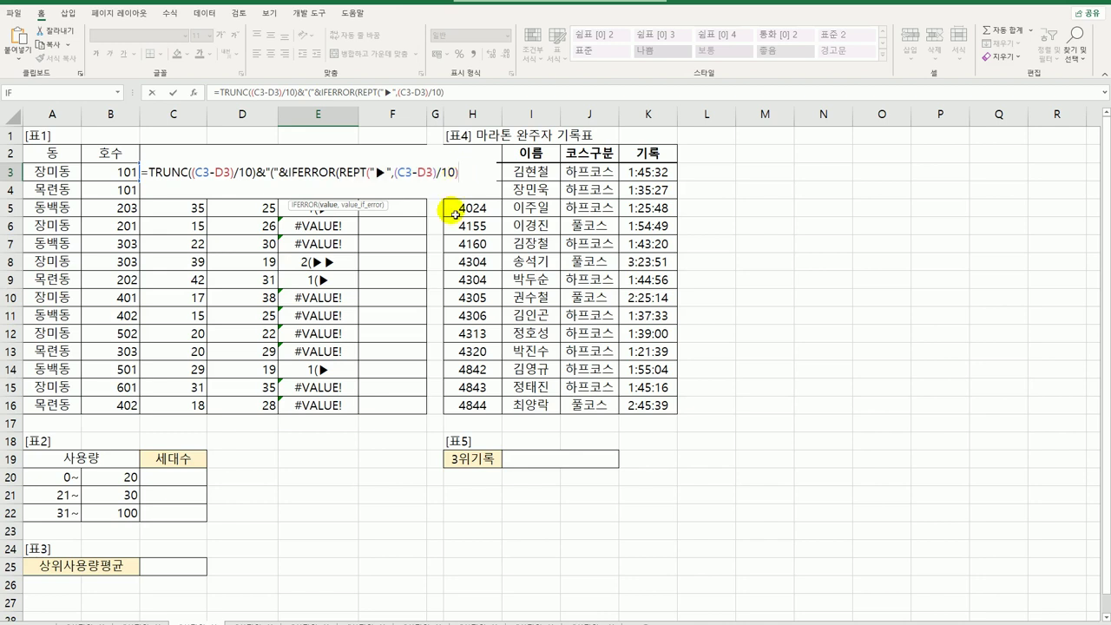
type(",")
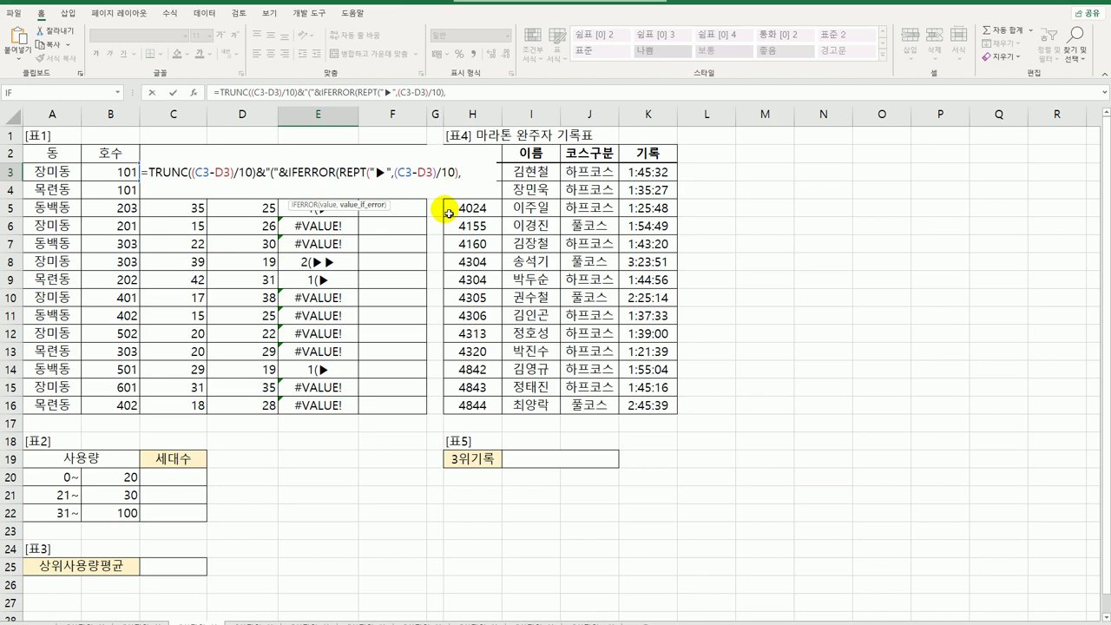
key("ctrl+v")
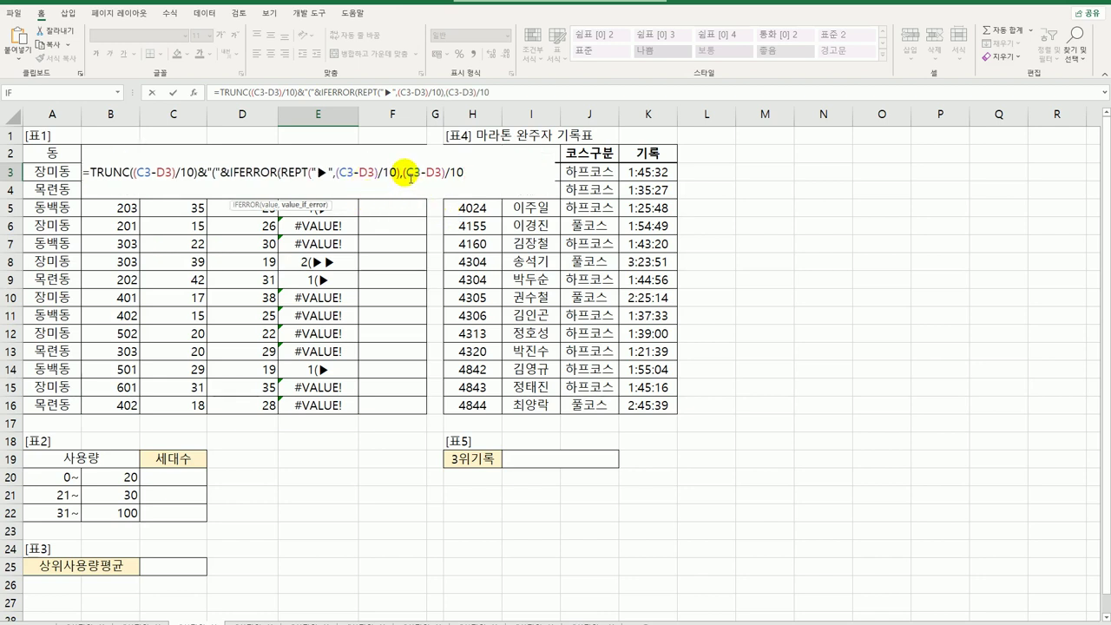
left_click_drag(401, 173, 482, 181)
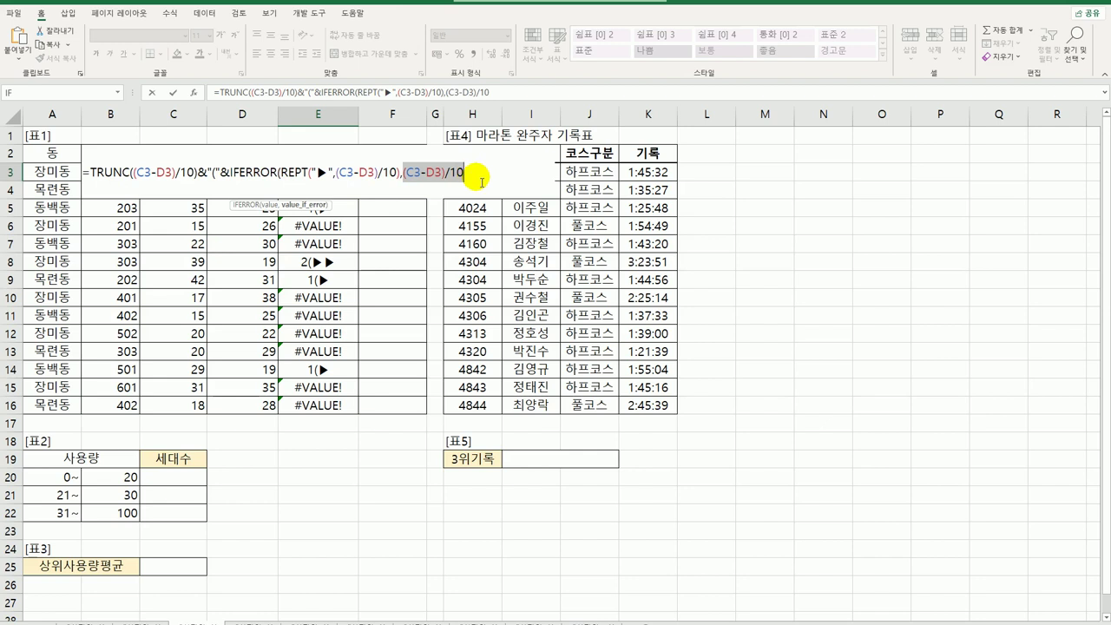
key("Delete")
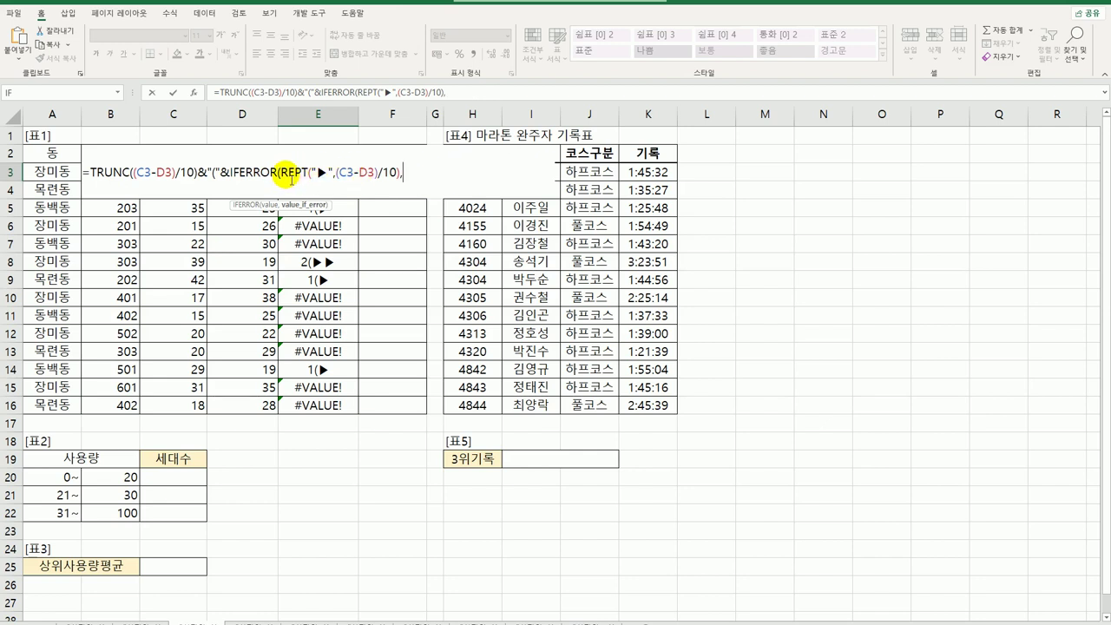
Copy the REPT("▶",(C3-D3)/10) expression into the IFERROR function's error value argument in E3
left_click_drag(281, 173, 404, 182)
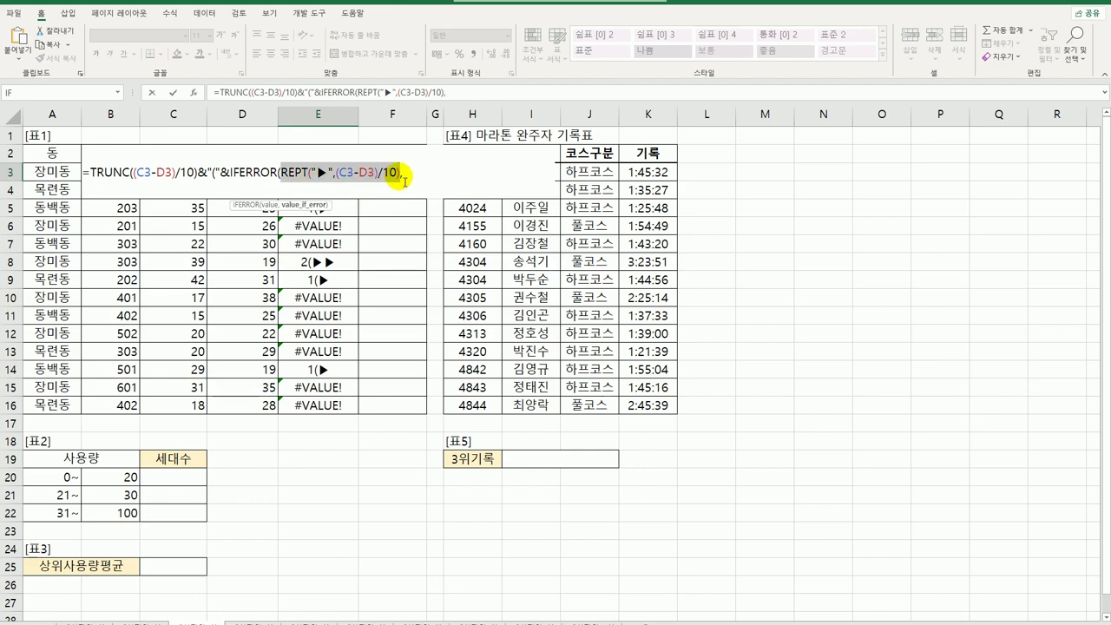
key("ctrl+c")
left_click(416, 178)
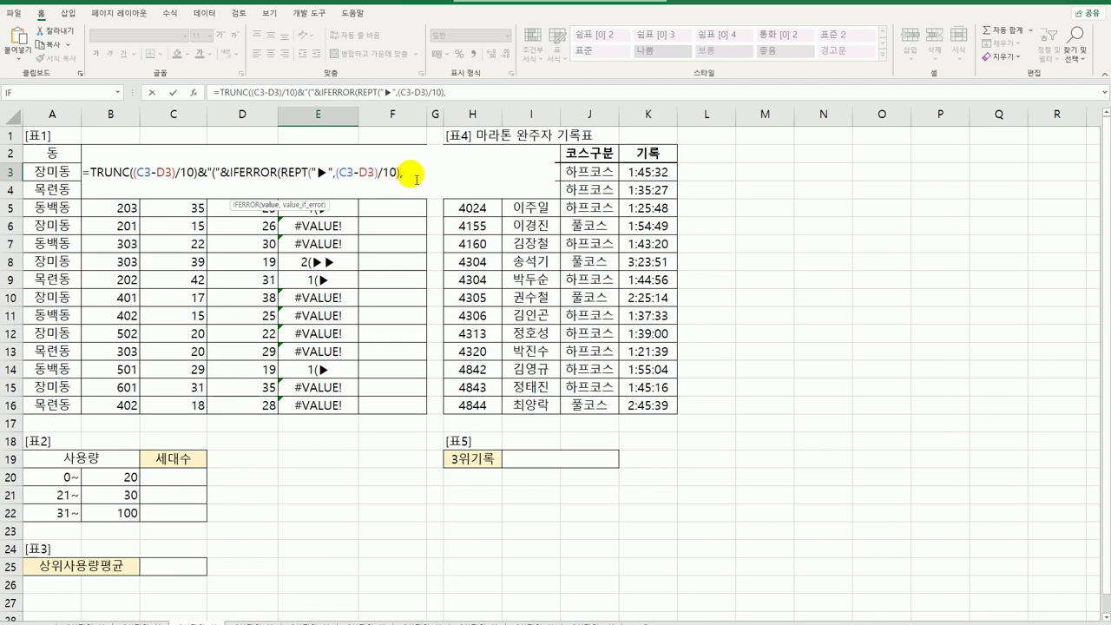
key("ctrl+v")
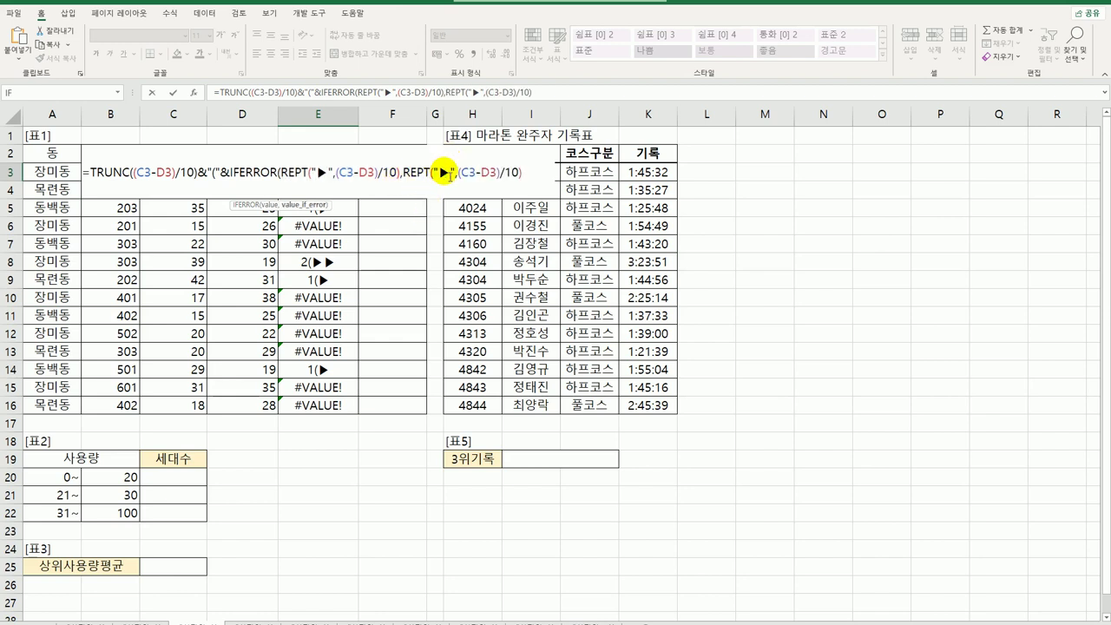
Replace the ▶ symbol in the second REPT function of the E3 formula with ▷
double_click(443, 172)
key("BackSpace")
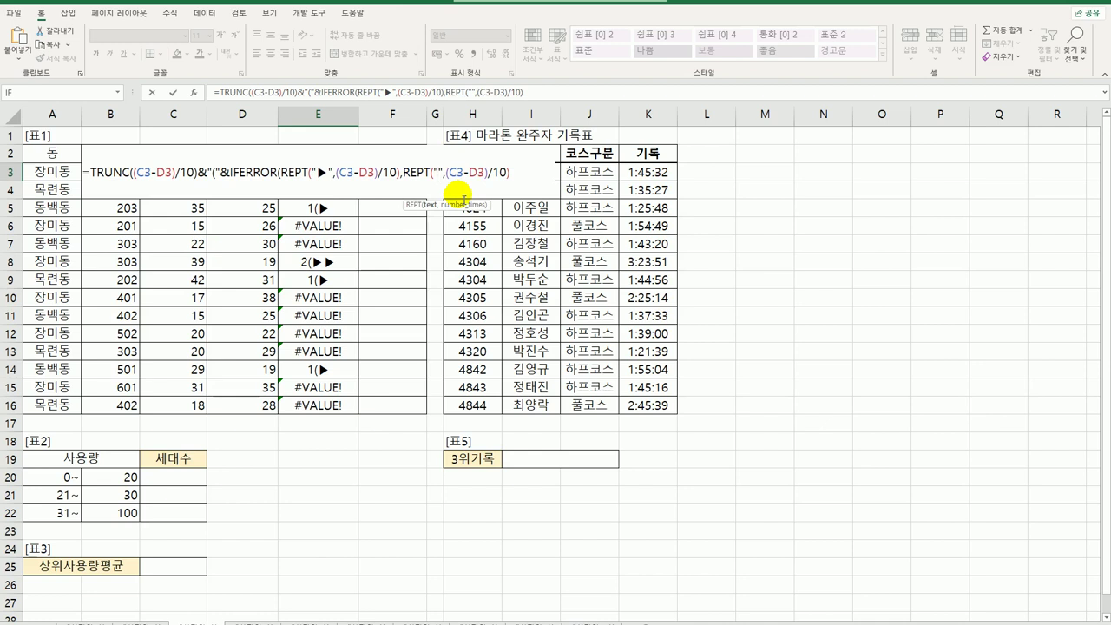
type("a")
key("BackSpace")
type("ㅁ")
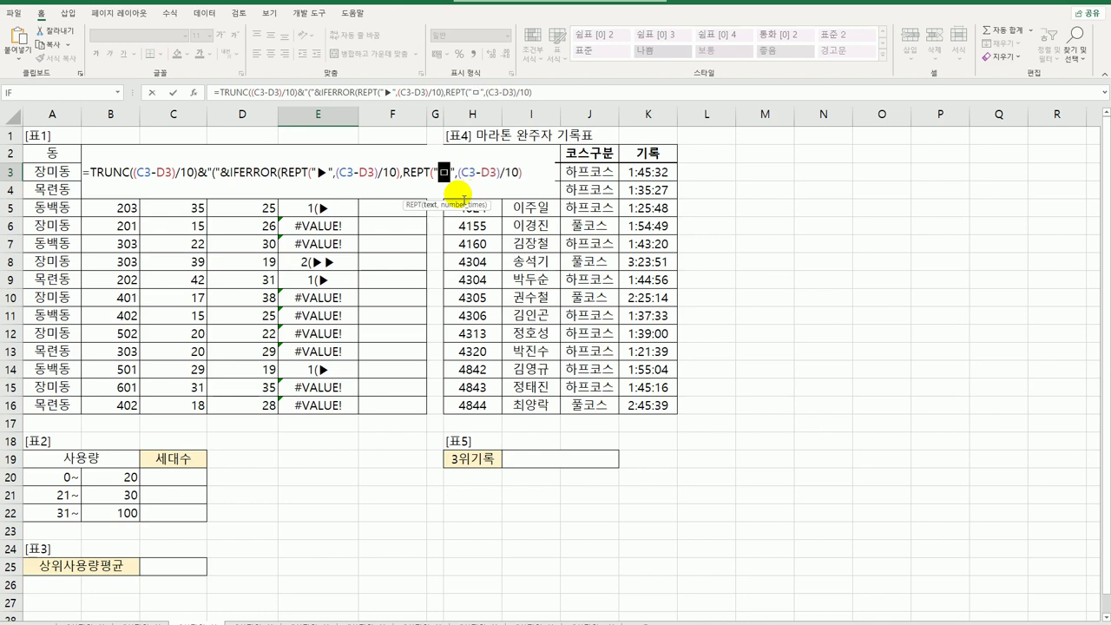
key("Hangul_Hanja")
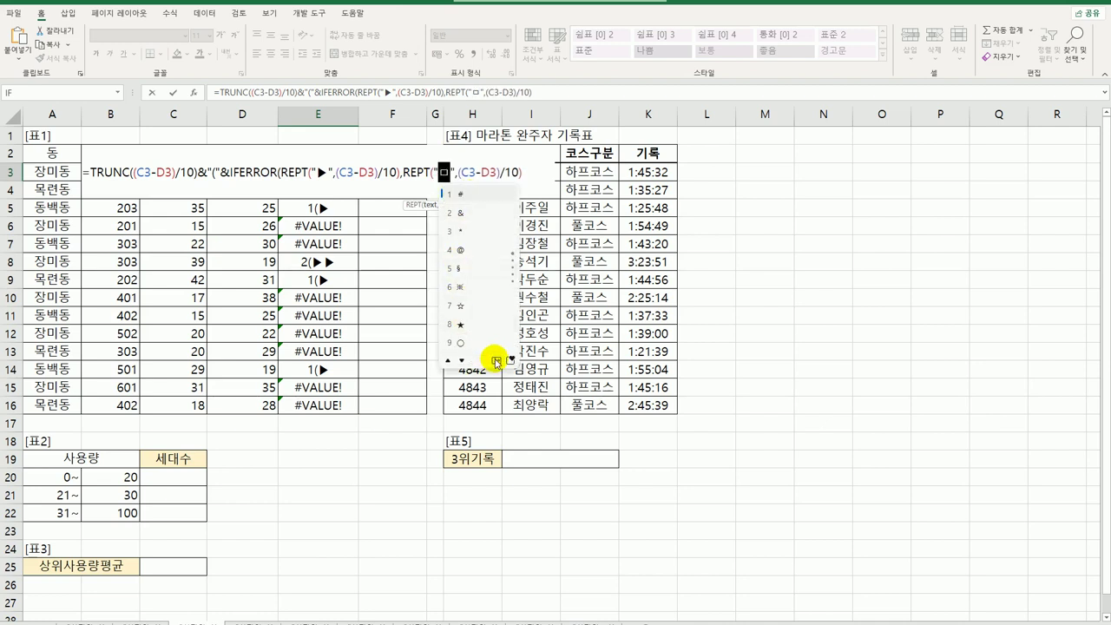
left_click(510, 361)
left_click(633, 197)
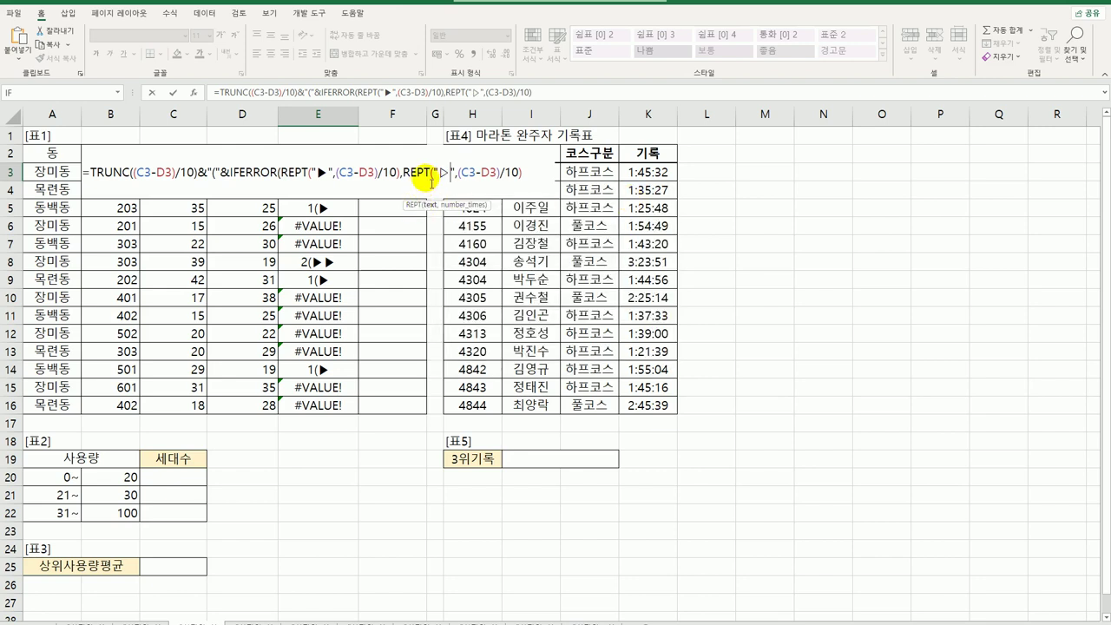
Wrap the second REPT's repeat count in the ABS function so it reads ABS((C3-D3)/10), and close REPT's parenthesis
left_click(458, 173)
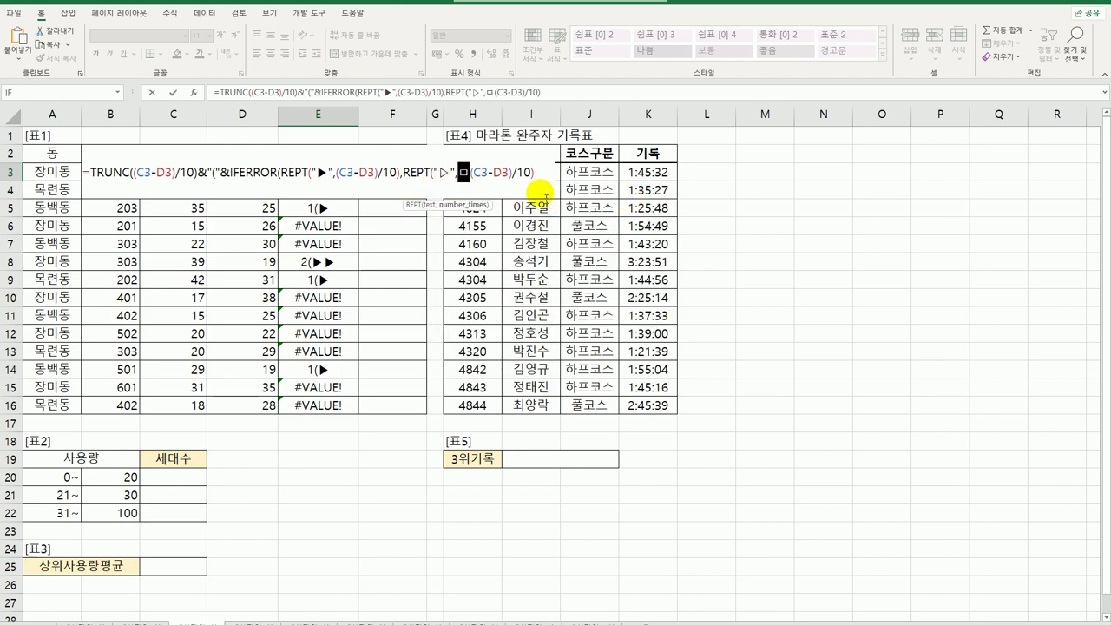
type("abs(")
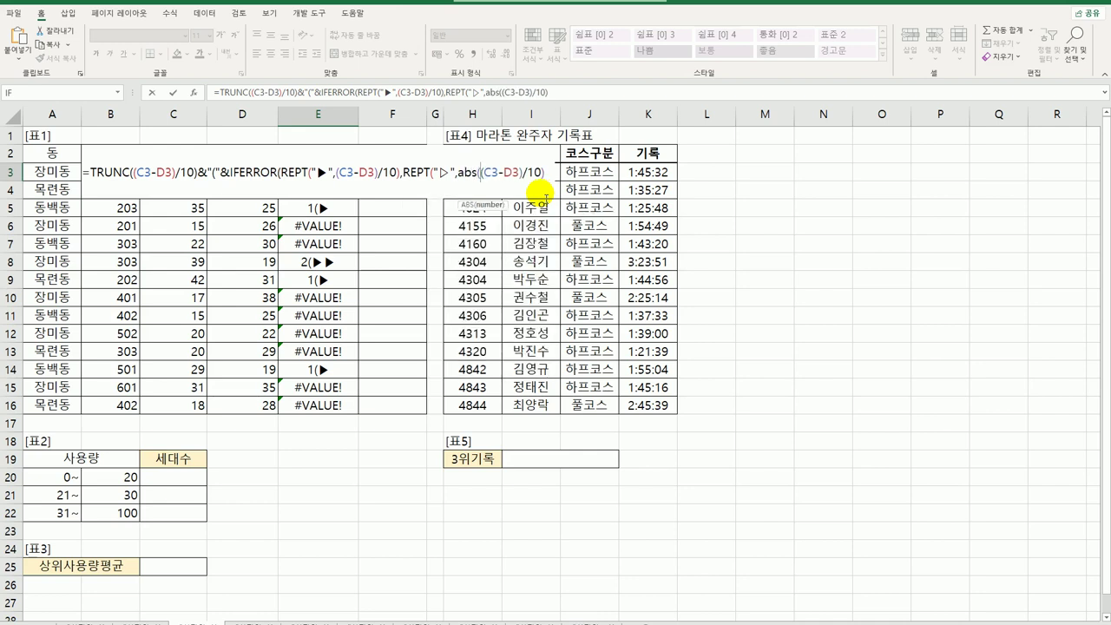
left_click(546, 173)
type(")")
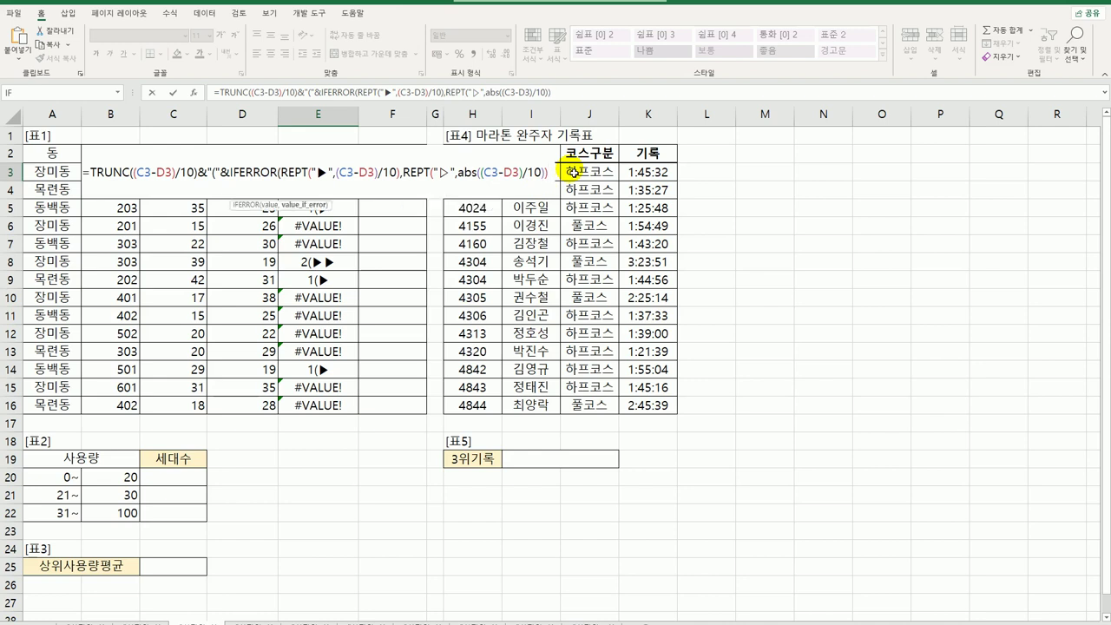
Close the IFERROR function in the E3 formula and fill the formula down the 그래프 column through E16
type(")")
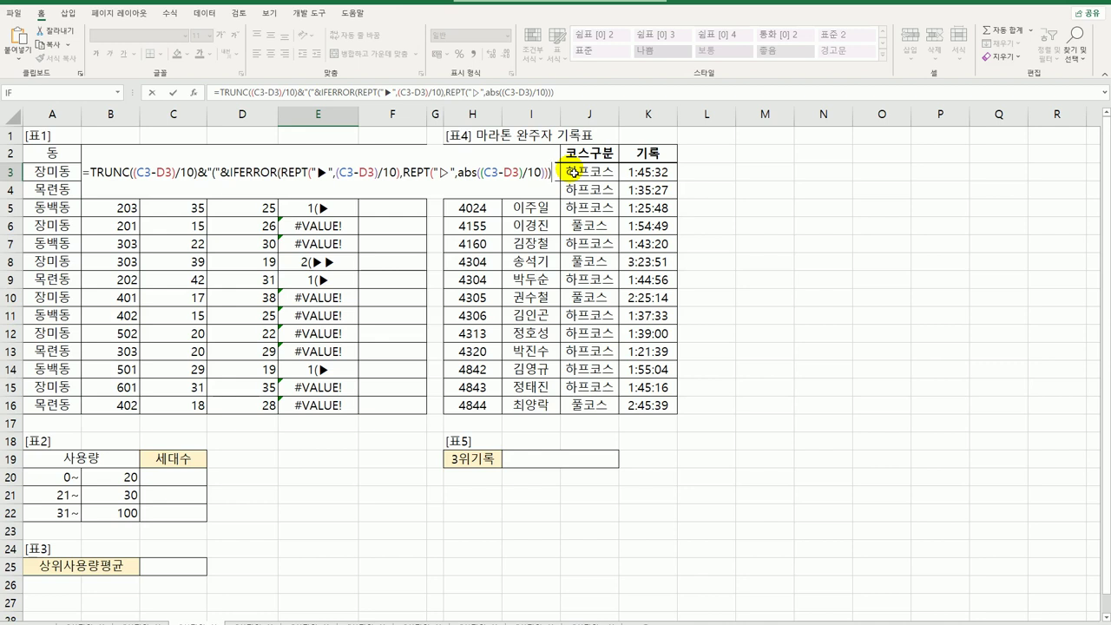
key("Return")
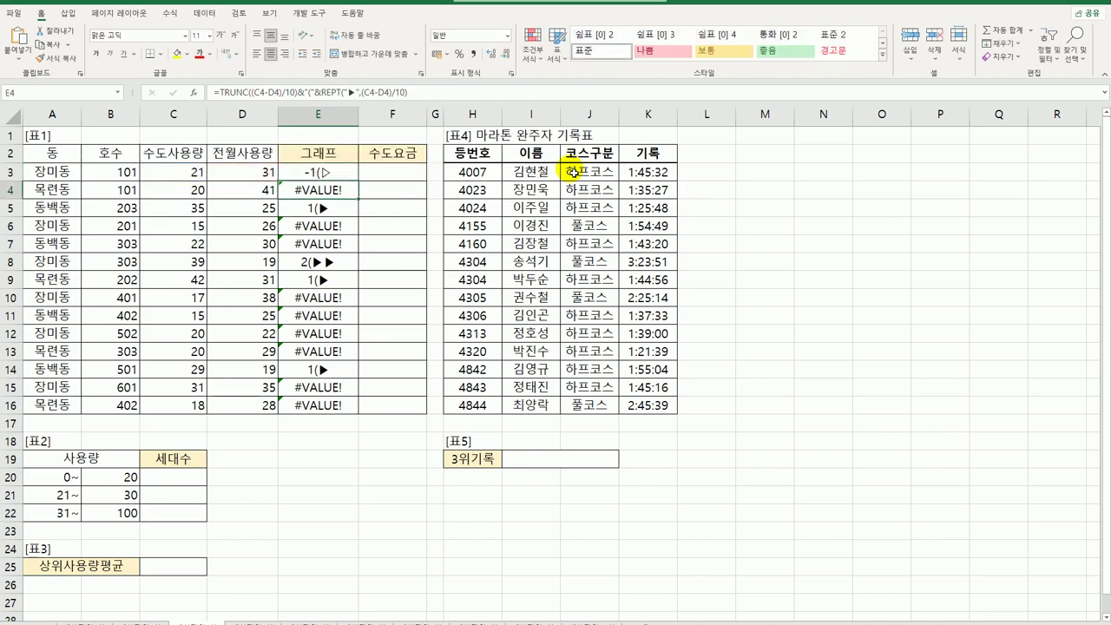
key("Up")
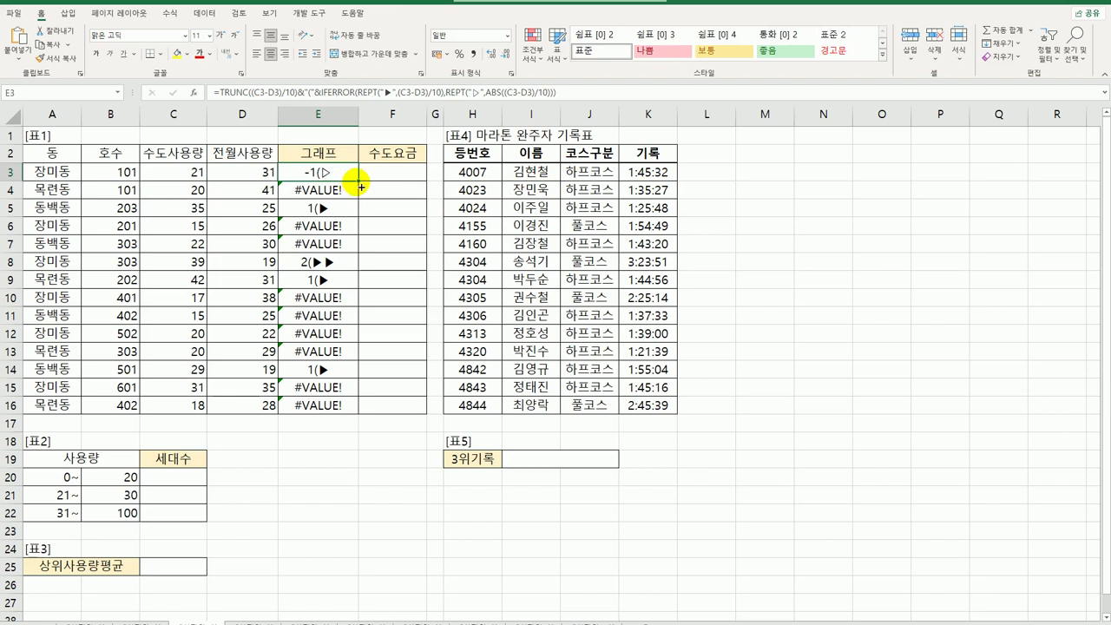
left_click_drag(357, 181, 352, 411)
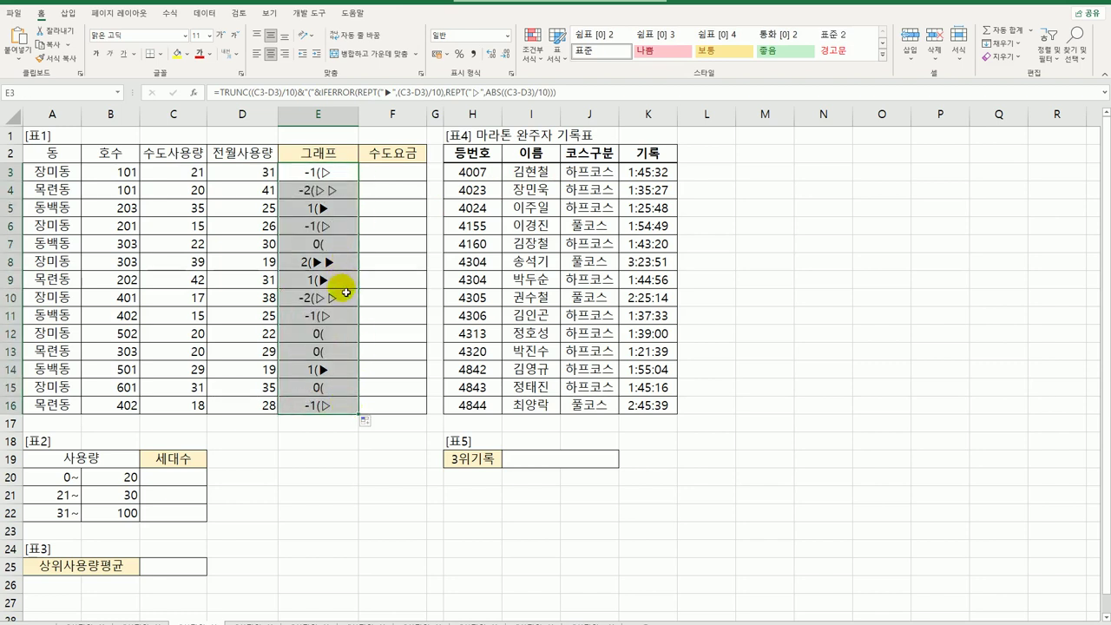
Append &")" to the end of the E3 formula and fill it down the 그래프 column through E16
left_click(345, 177)
double_click(345, 177)
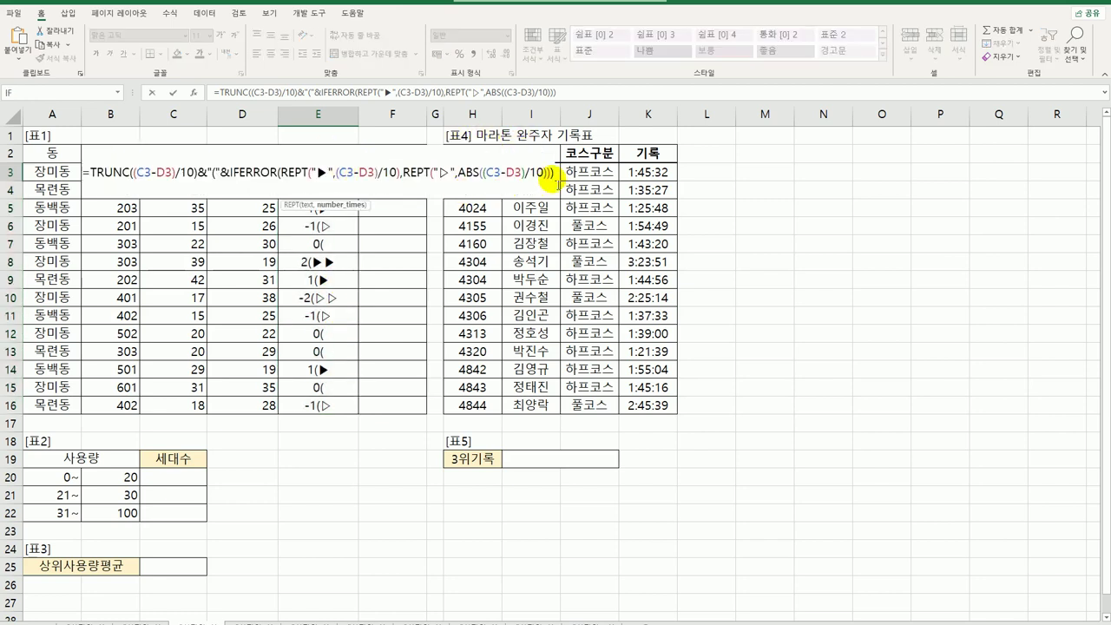
left_click(554, 172)
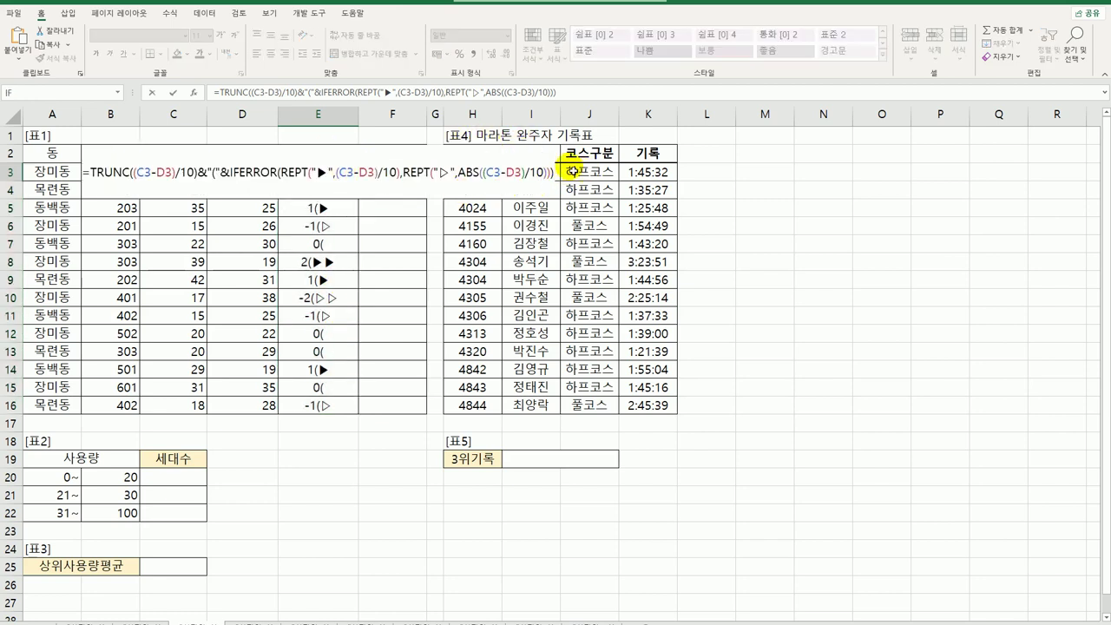
type("&\")")
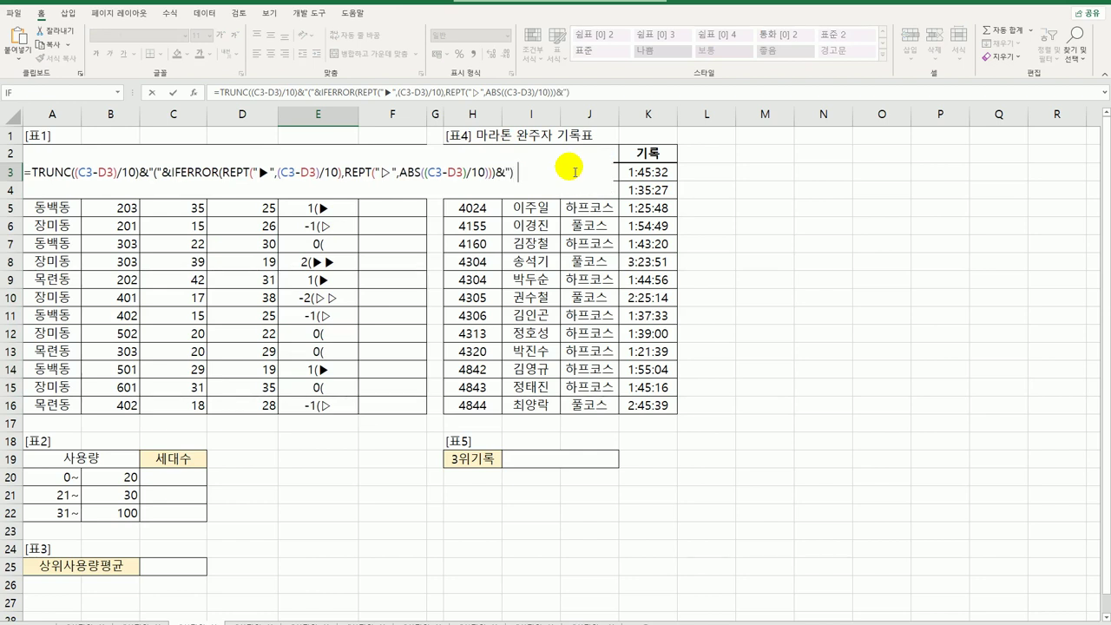
key("ctrl+Return")
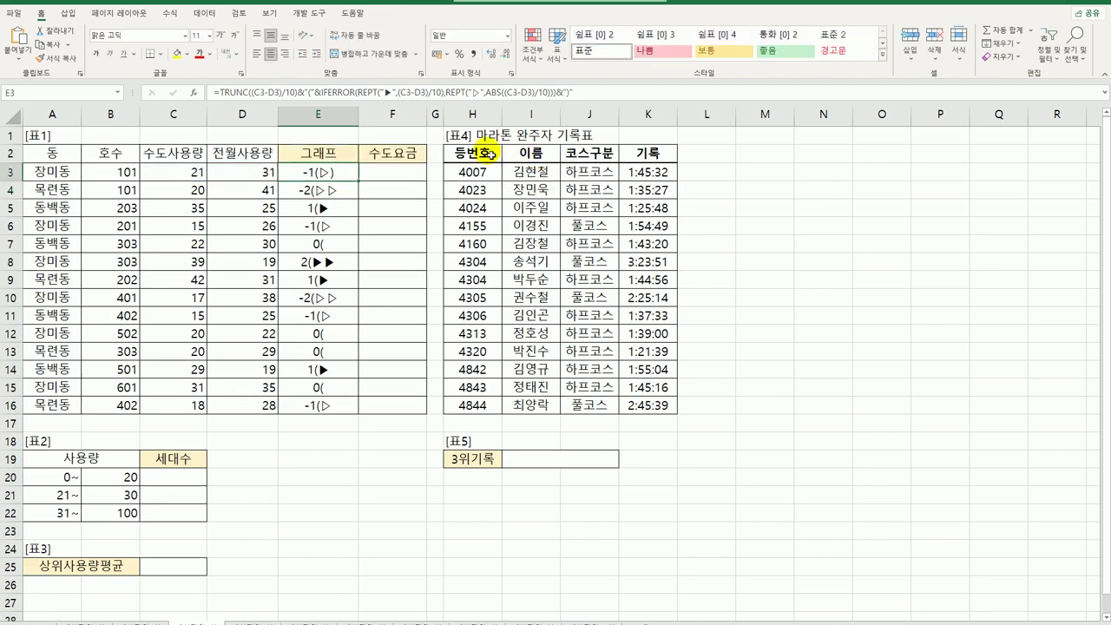
left_click_drag(358, 180, 354, 414)
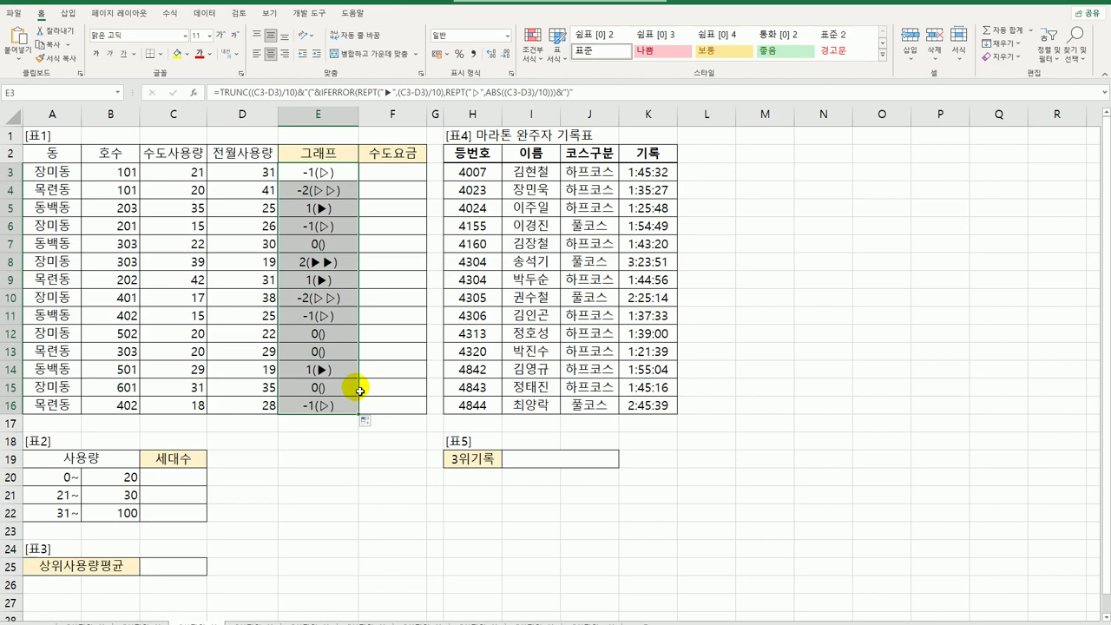
Start the 세대수 formula in C20 of 표2 with COUNT and a nested IF, opening a parenthesis for the first condition
left_click_drag(170, 479, 180, 519)
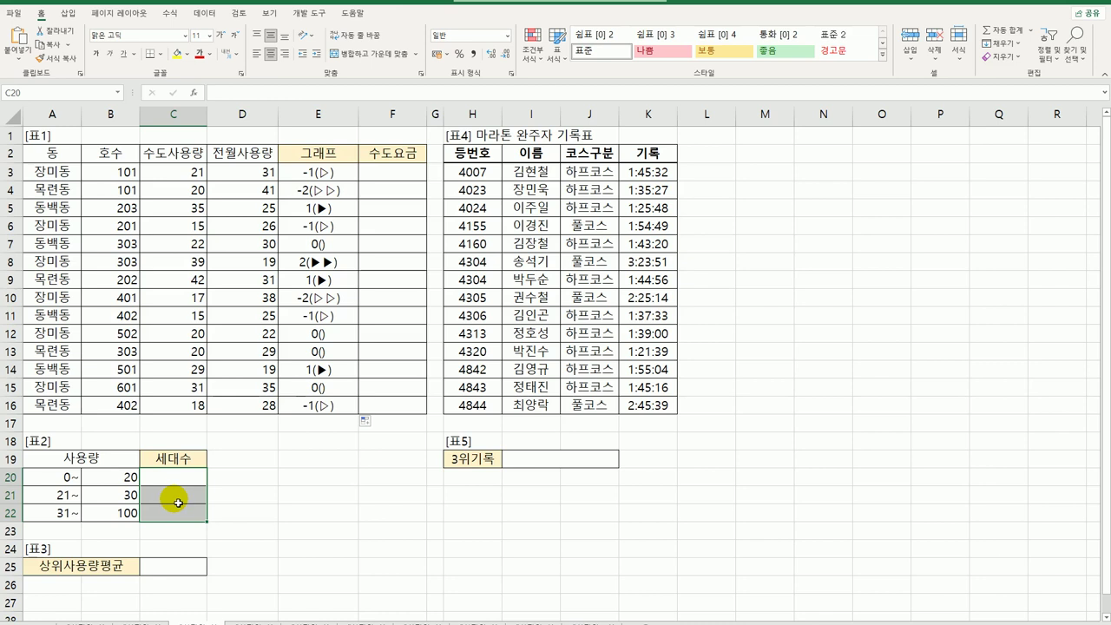
left_click(65, 482)
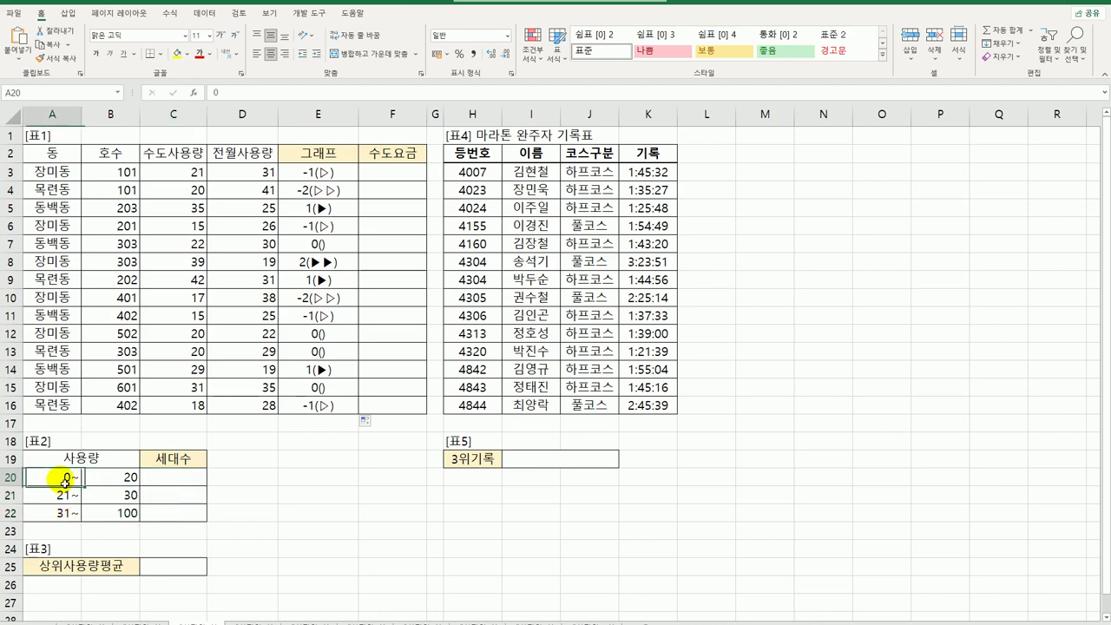
left_click(122, 483)
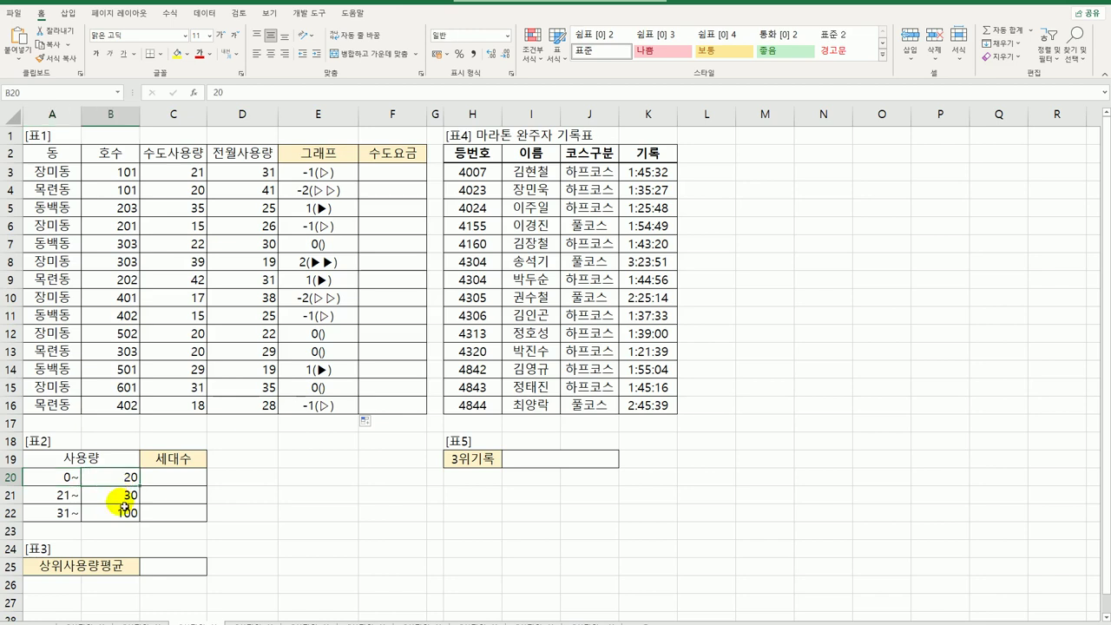
left_click(165, 485)
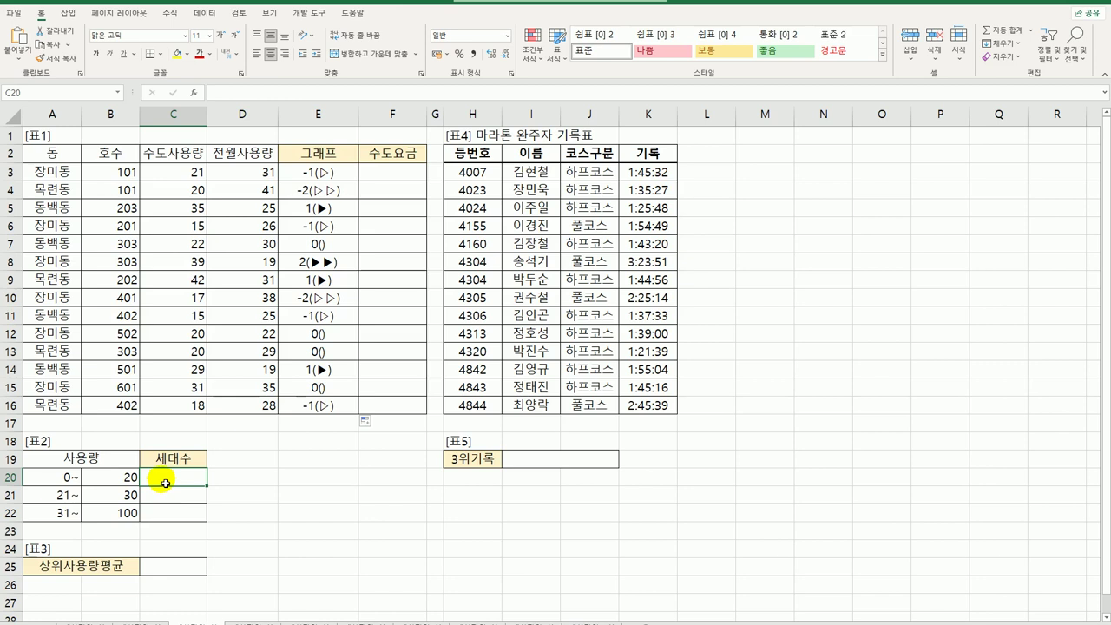
type("=")
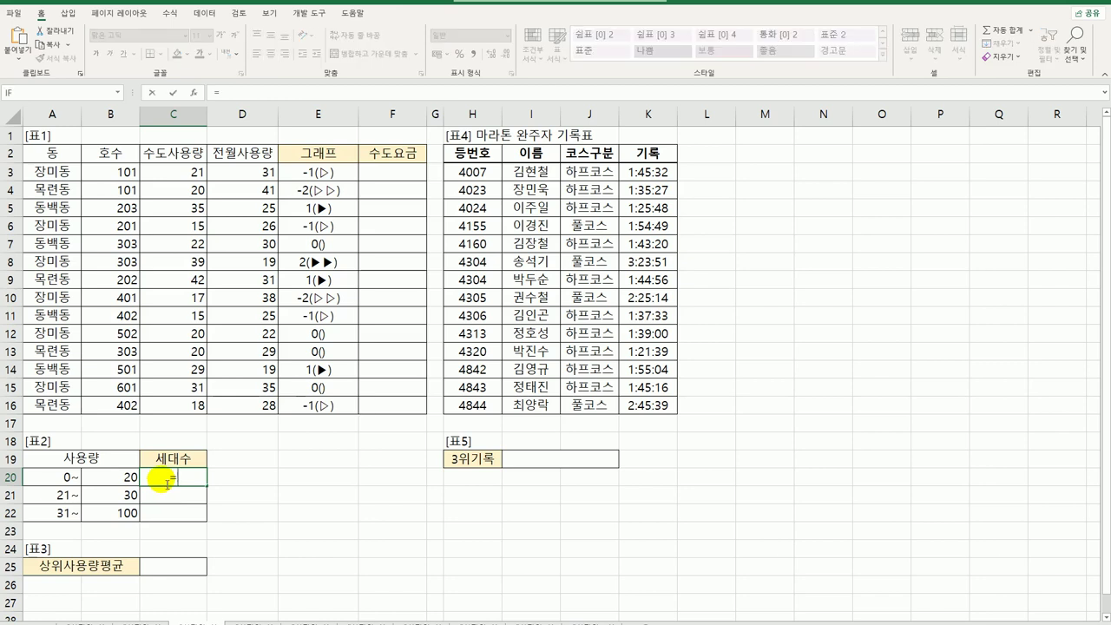
type("count")
key("Tab")
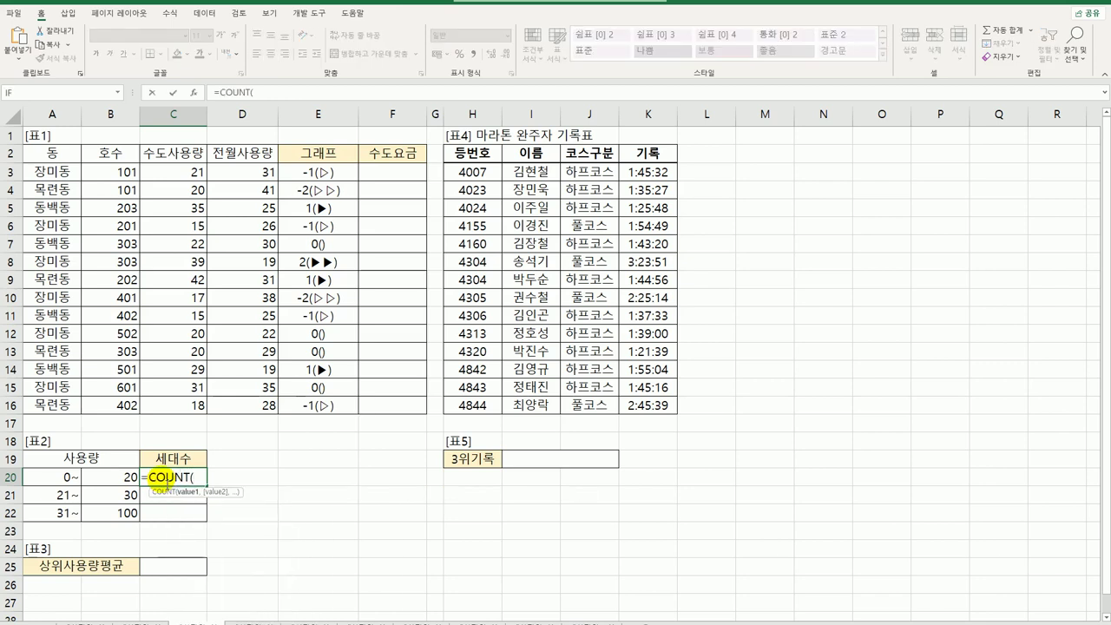
type("if(")
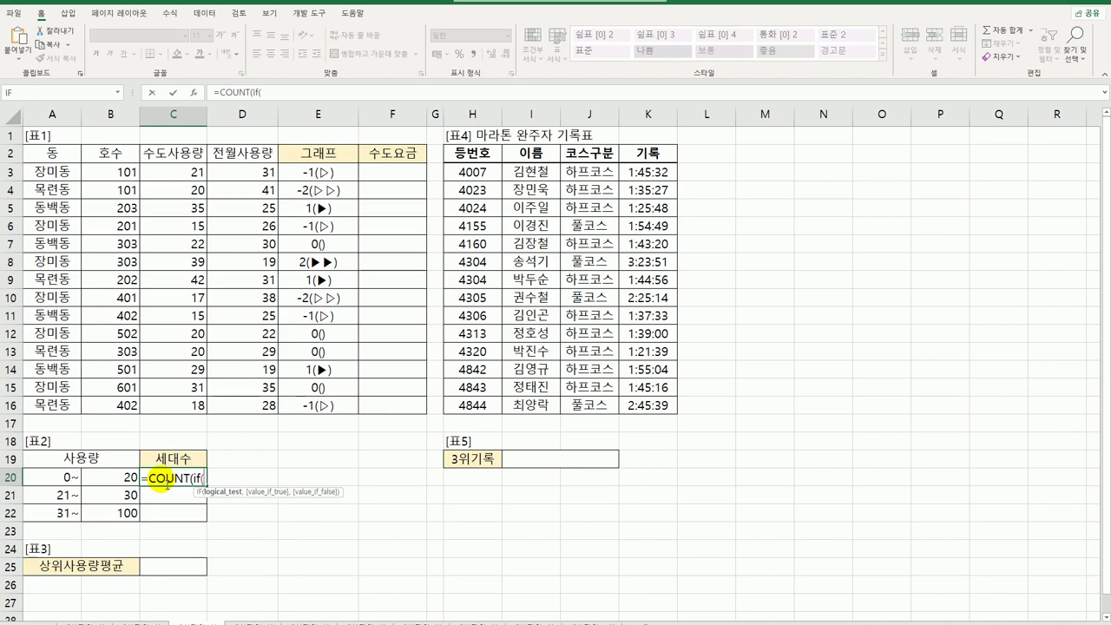
type("(")
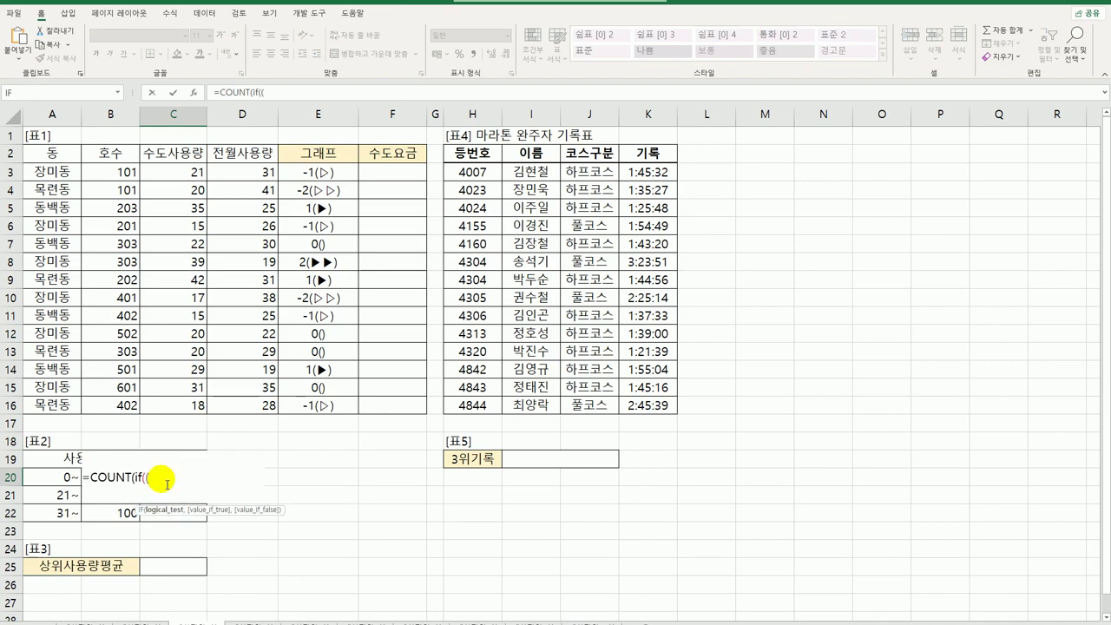
Enter the first IF condition in C20 as the absolute range $C$3:$C$16>=A20
left_click_drag(169, 166, 176, 411)
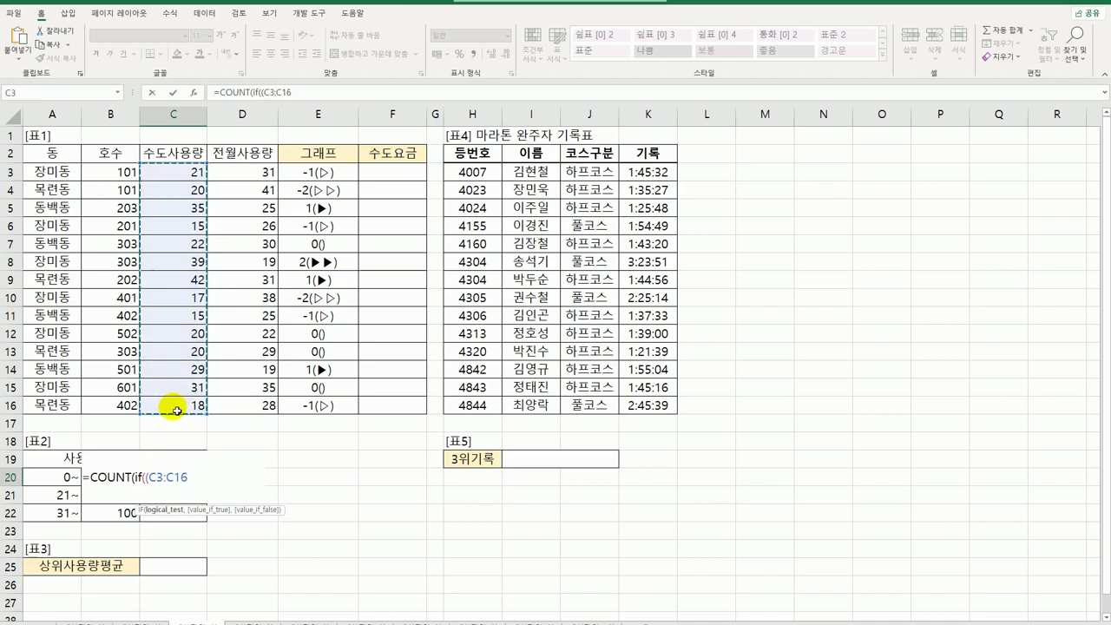
key("F4")
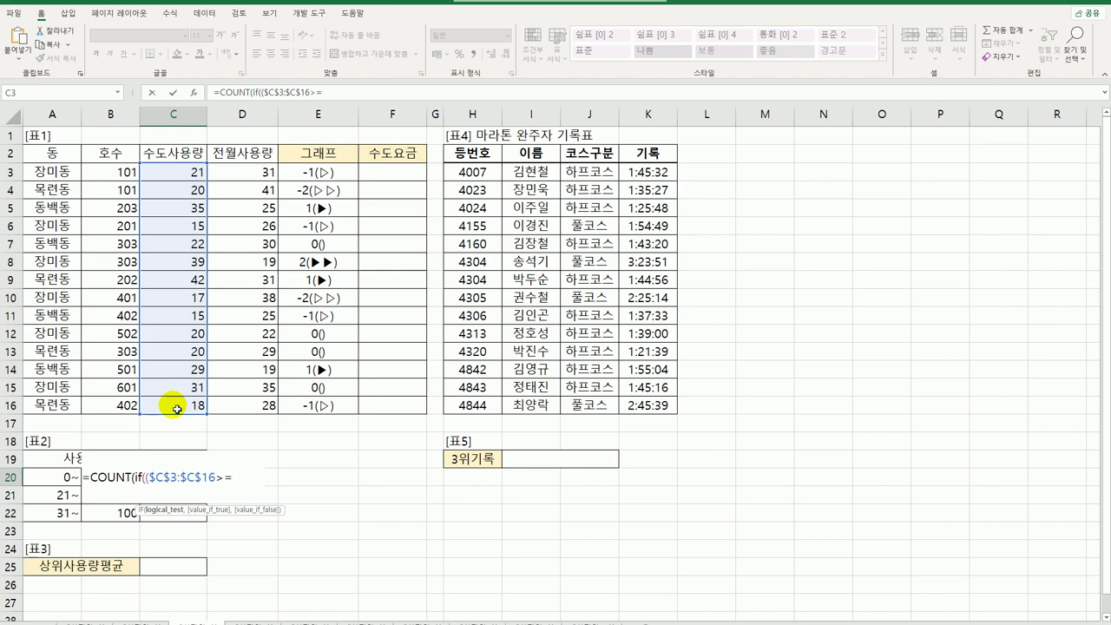
key("Left")
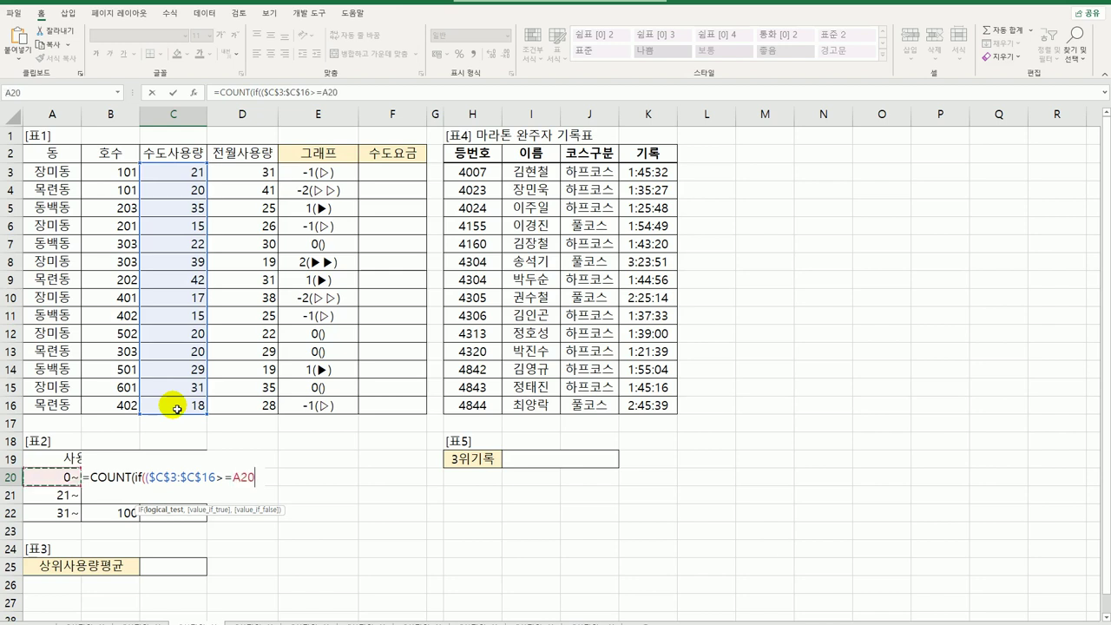
type(")")
Multiply the C20 condition by a second one, ($C$3:$C$16<=B20), and add a comma for IF's true value
type(")*(")
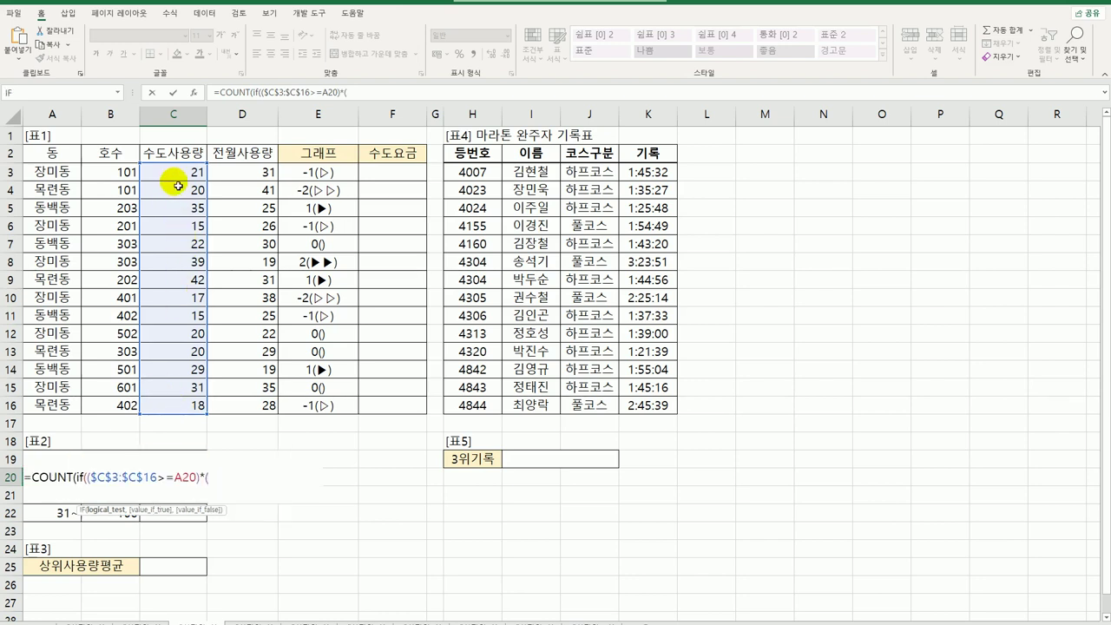
left_click_drag(174, 172, 179, 403)
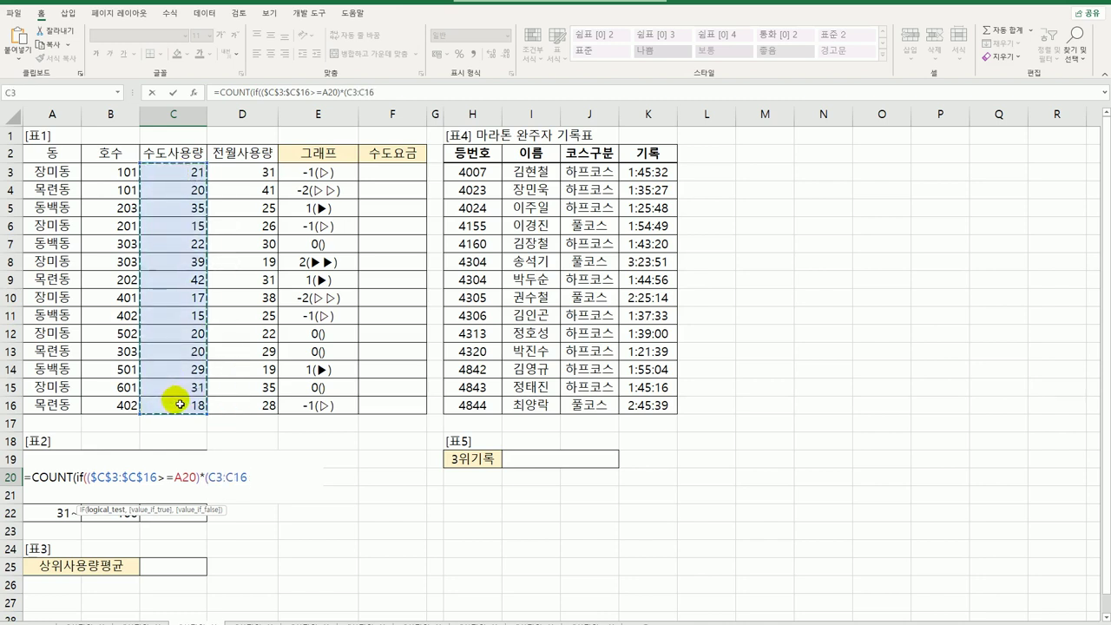
key("F4")
type("<=")
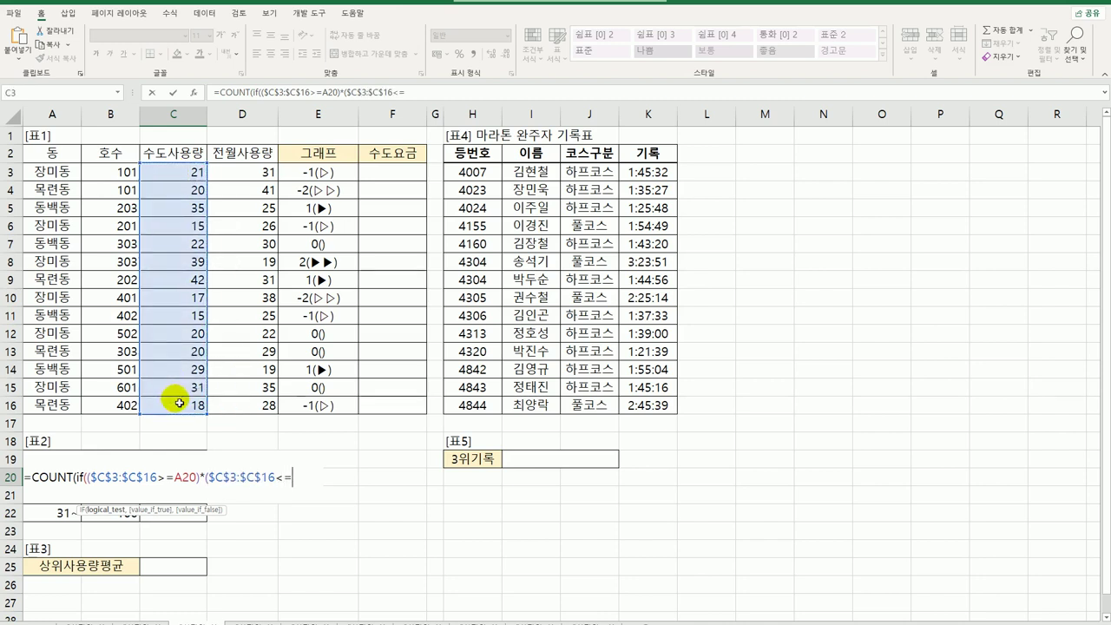
key("Right")
type(",")
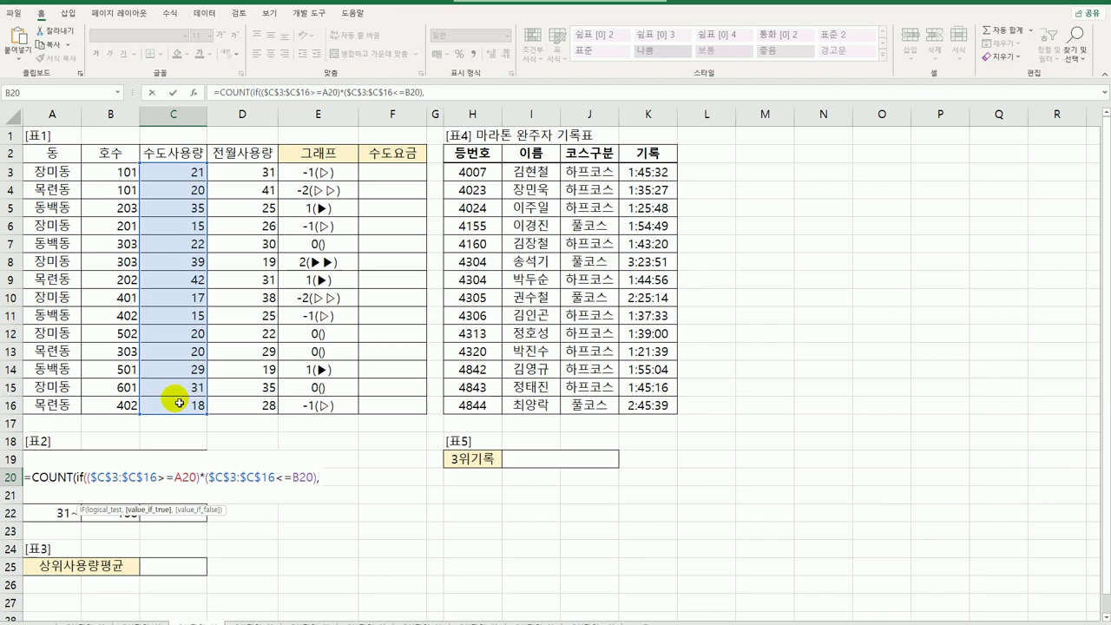
Finish C20 with true value 1 and the suffix &"세대", enter it as an array formula, and fill it down to C22
type("1")
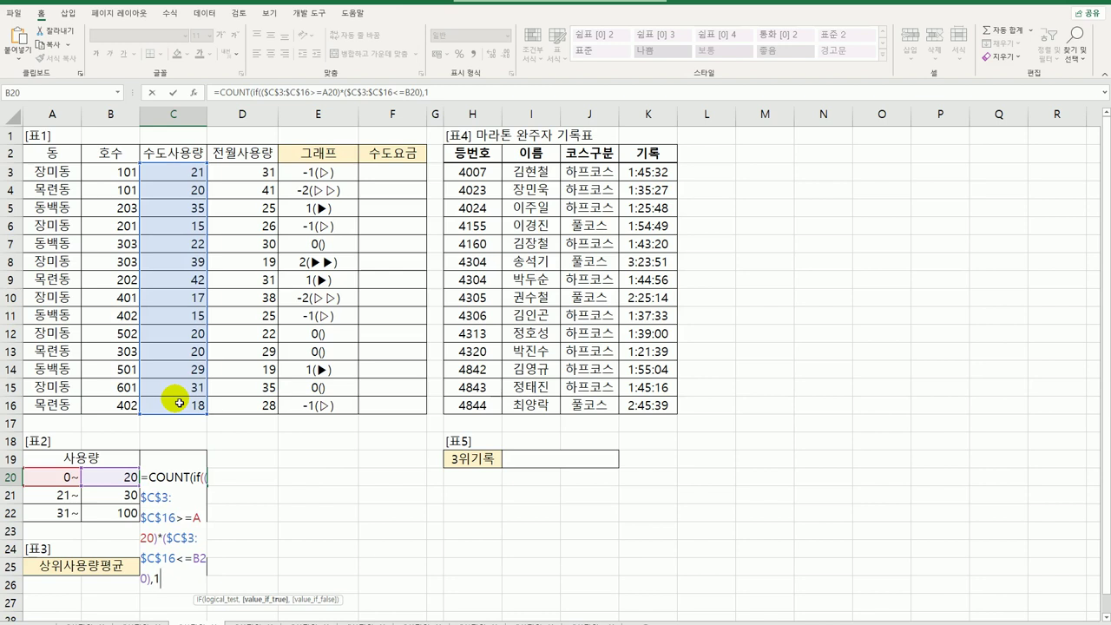
type("))")
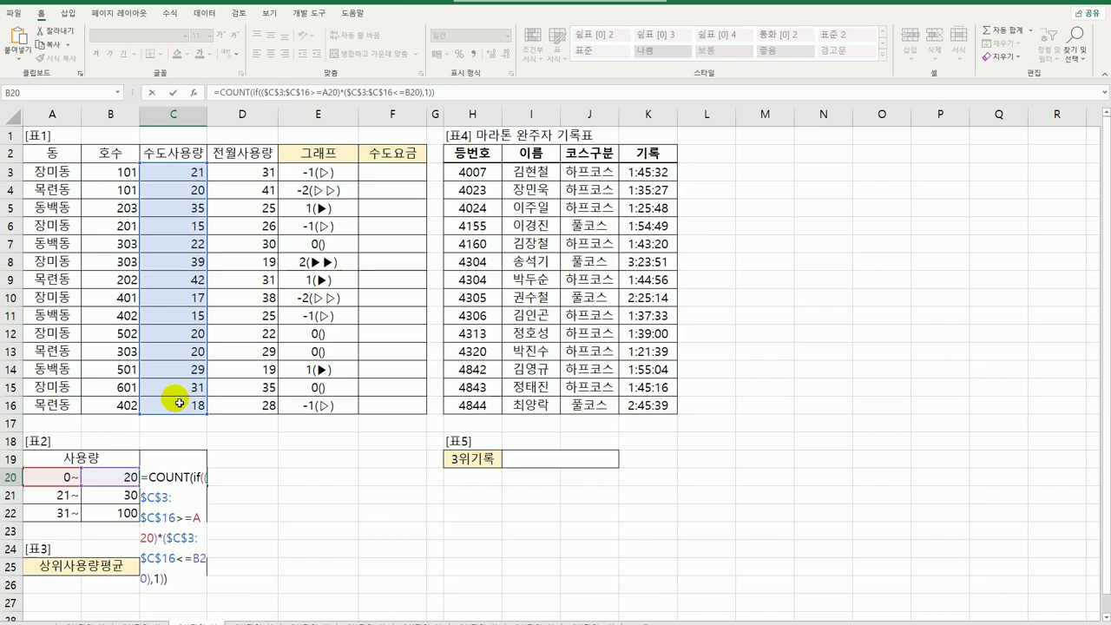
type("&\"세대\"")
key("ctrl+shift+Return")
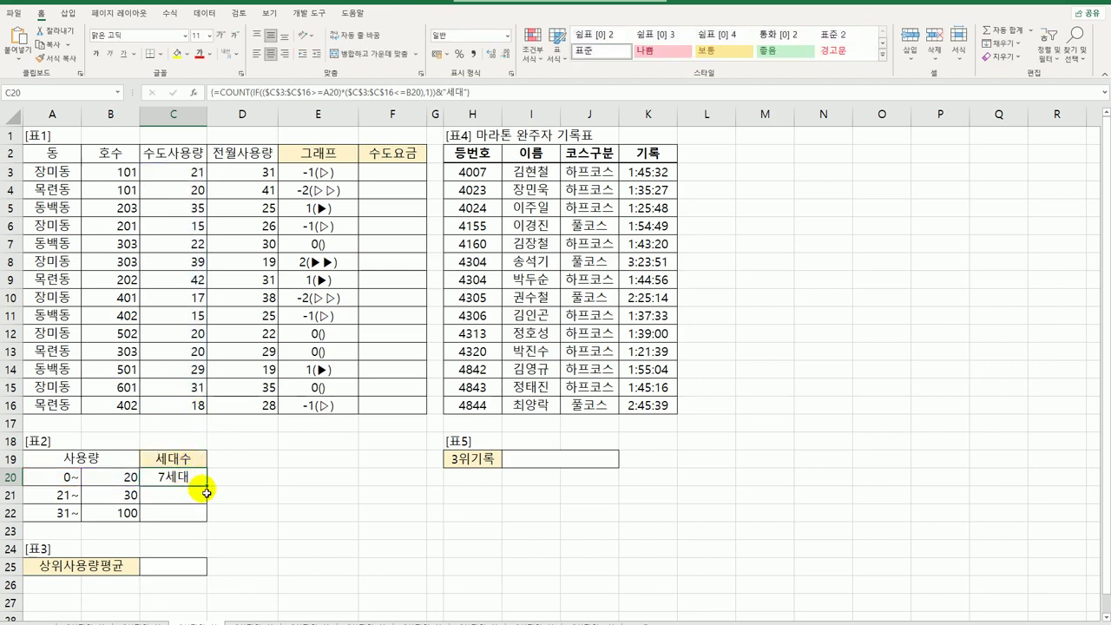
left_click_drag(209, 493, 217, 525)
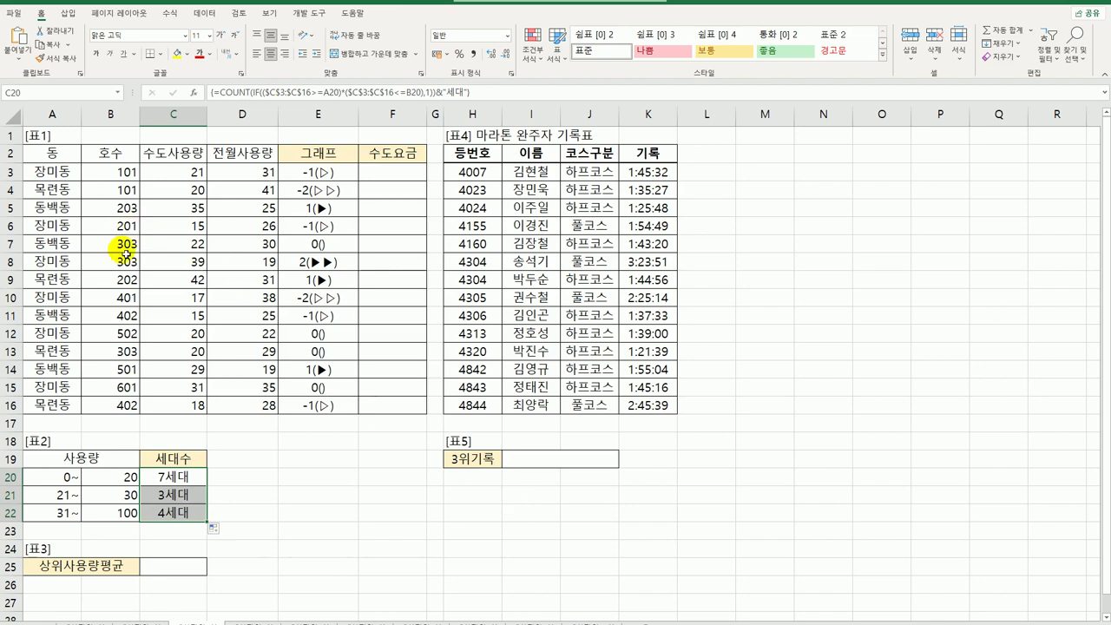
left_click(200, 172)
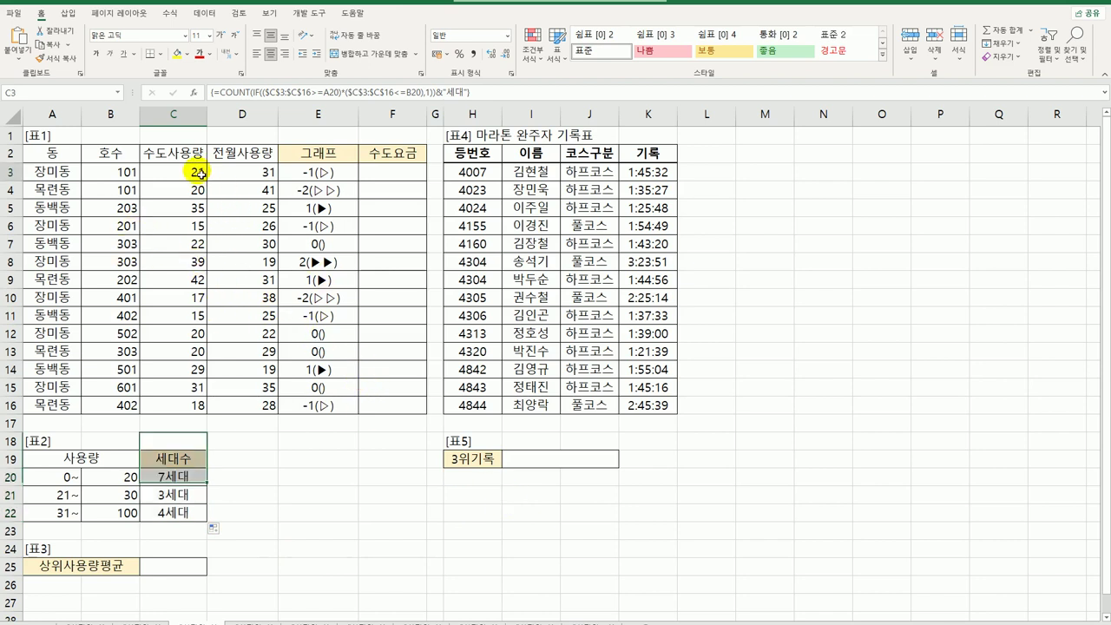
left_click_drag(200, 173, 177, 414)
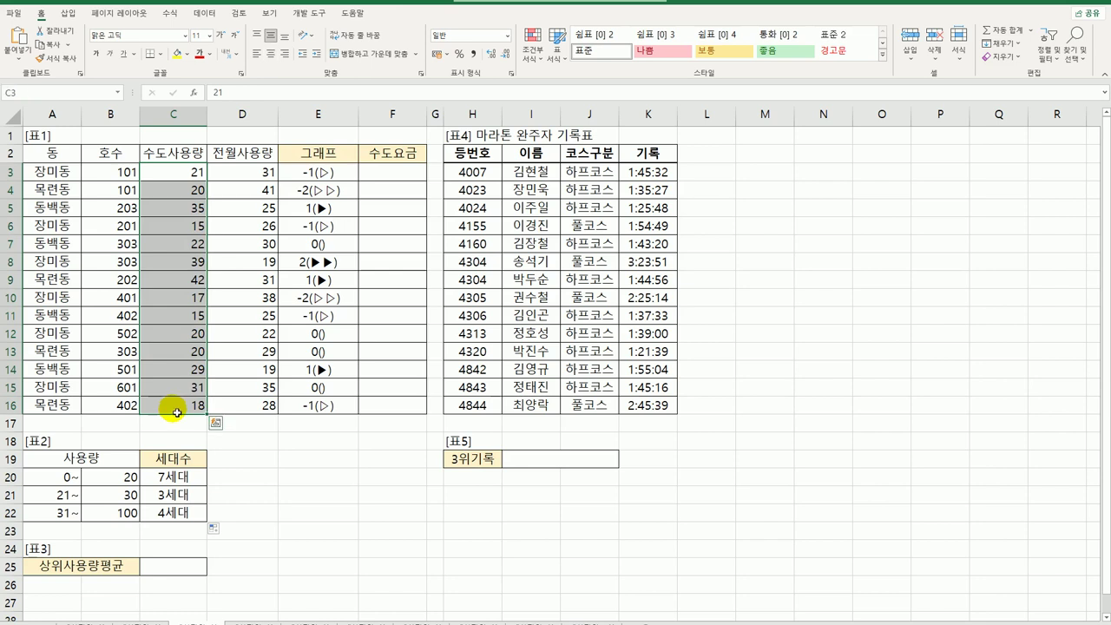
Start a formula in the merged 3위기록 cell I19 of 표5 with AVERAGE and a nested LARGE
left_click(519, 465)
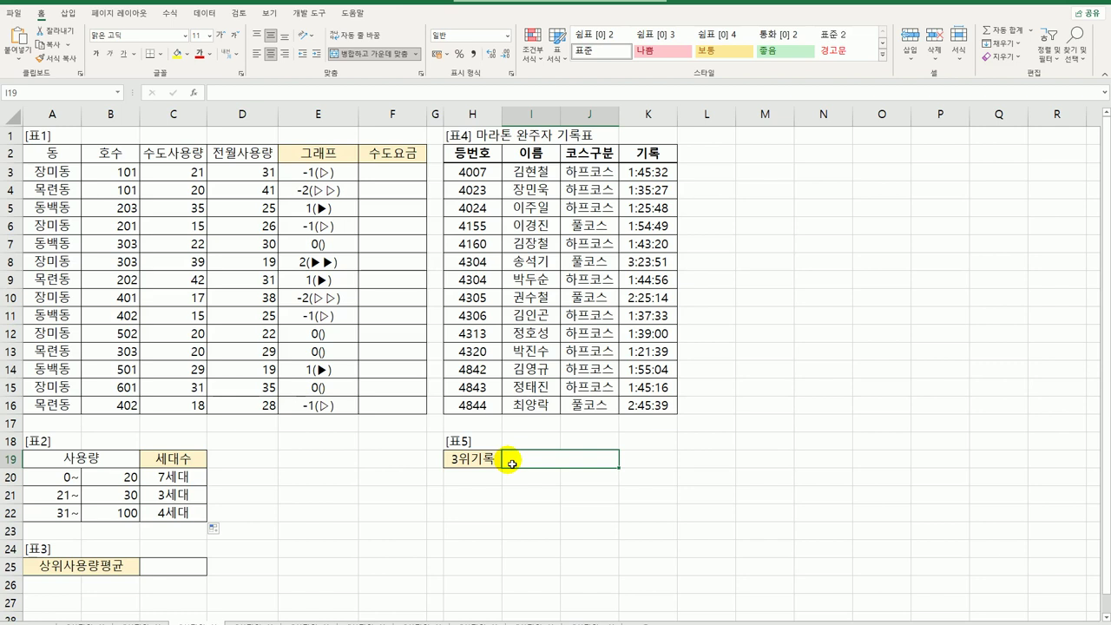
type("=")
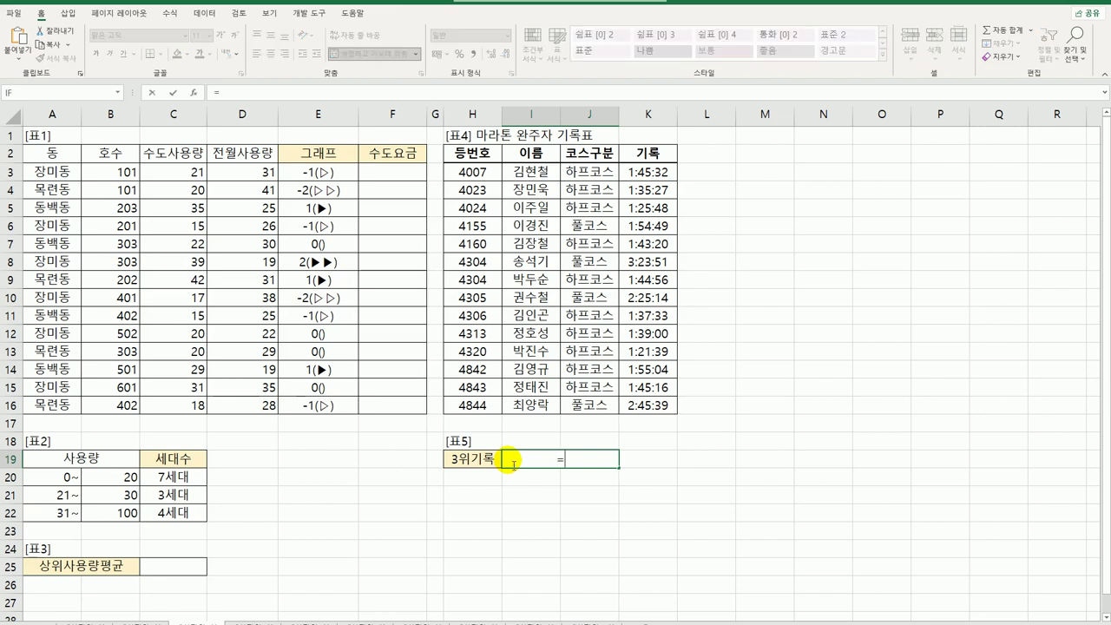
type("av")
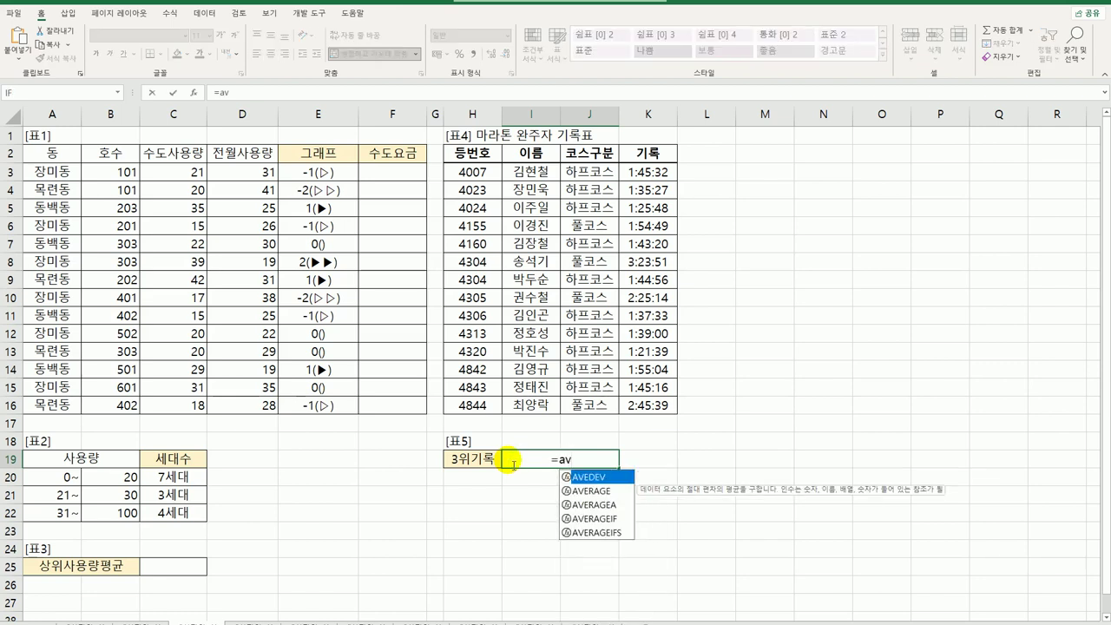
key("Down")
key("Tab")
type("i")
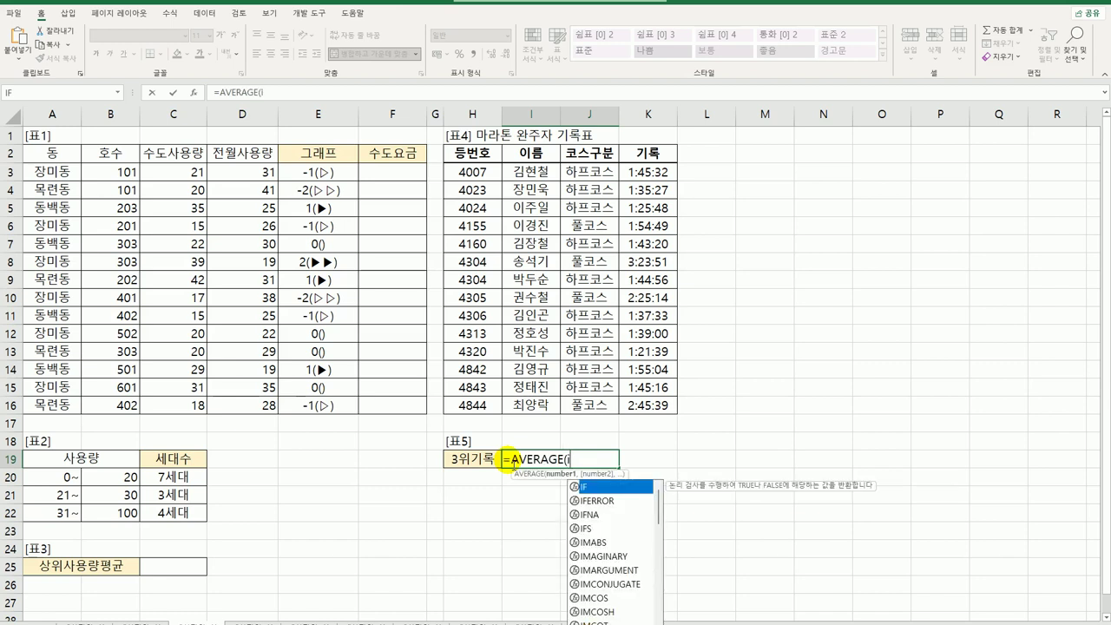
type("f")
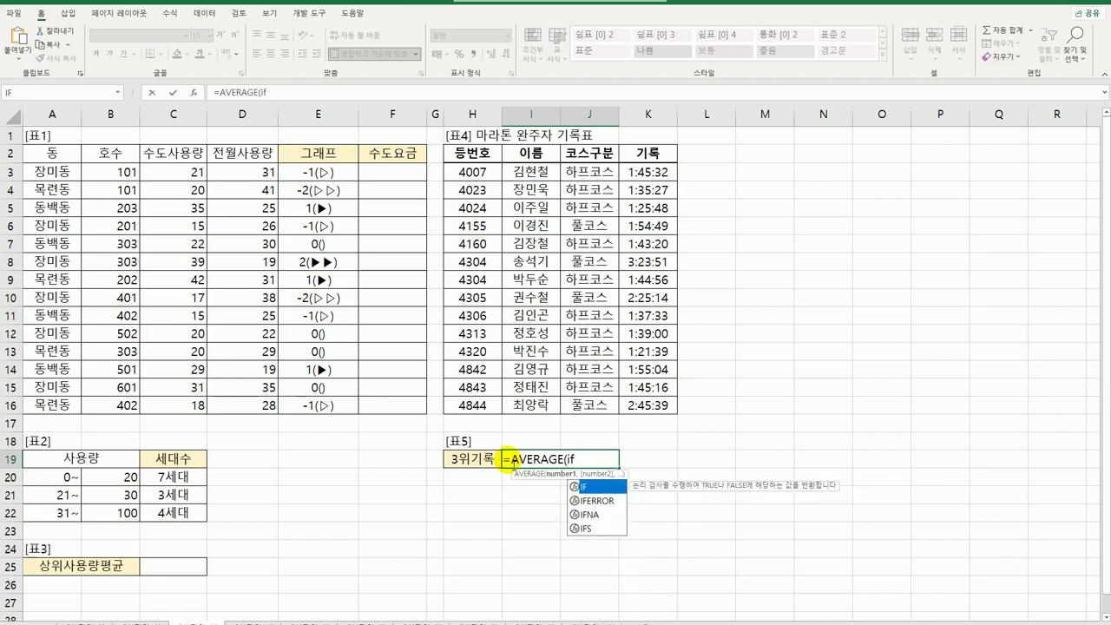
key("BackSpace")
key("BackSpace")
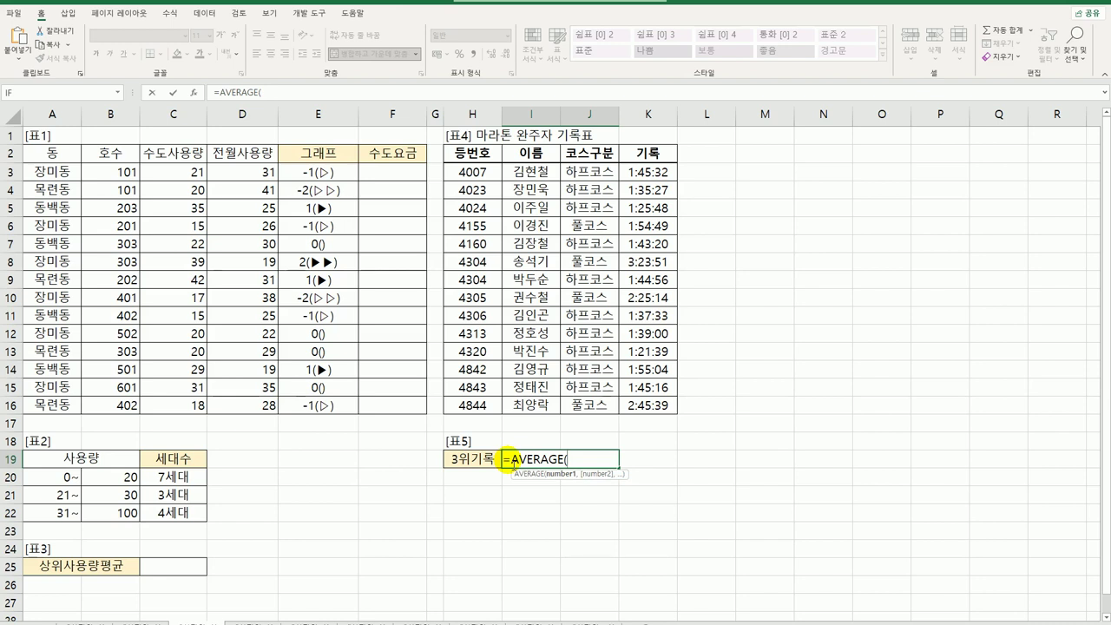
type("lar")
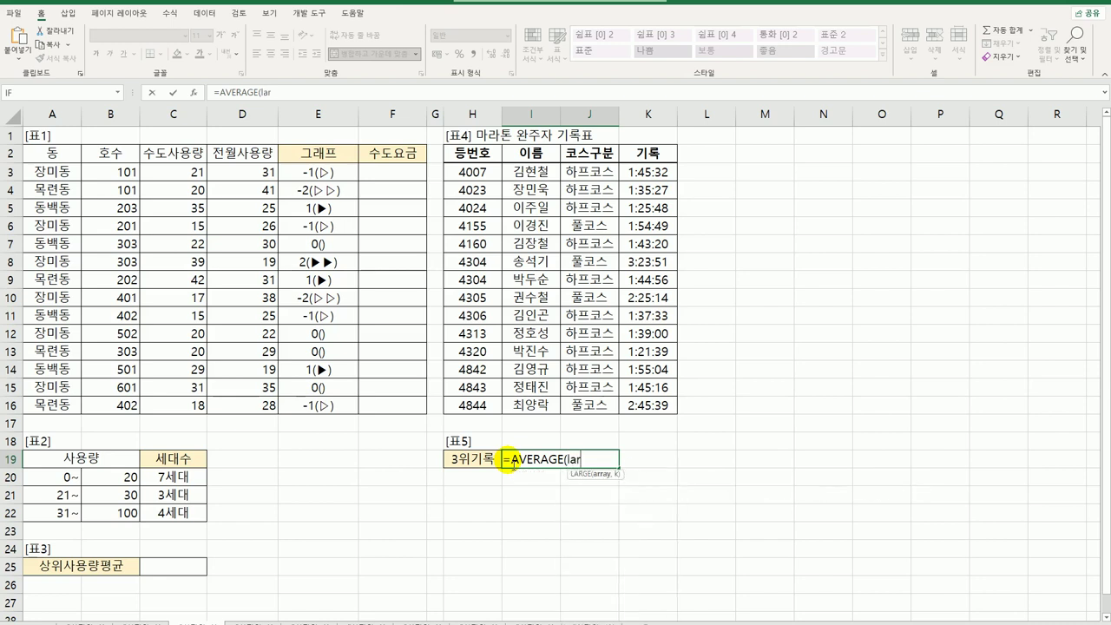
key("Tab")
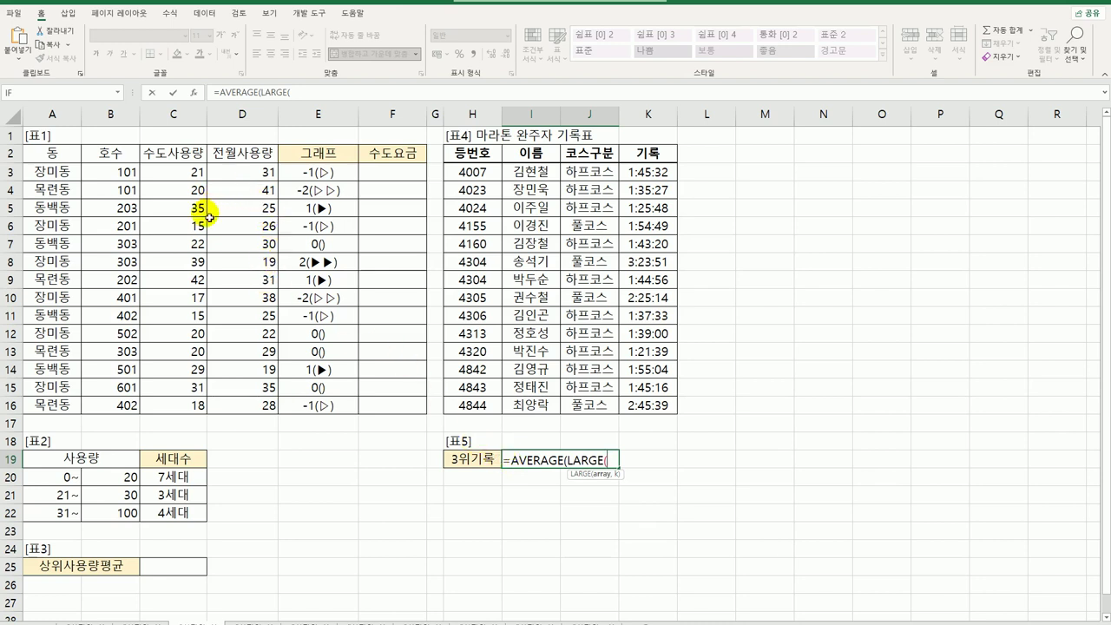
Try to complete LARGE with C3:C16 and {1,2,3} as an array formula in merged I19, and discard the entry
left_click_drag(194, 178, 185, 406)
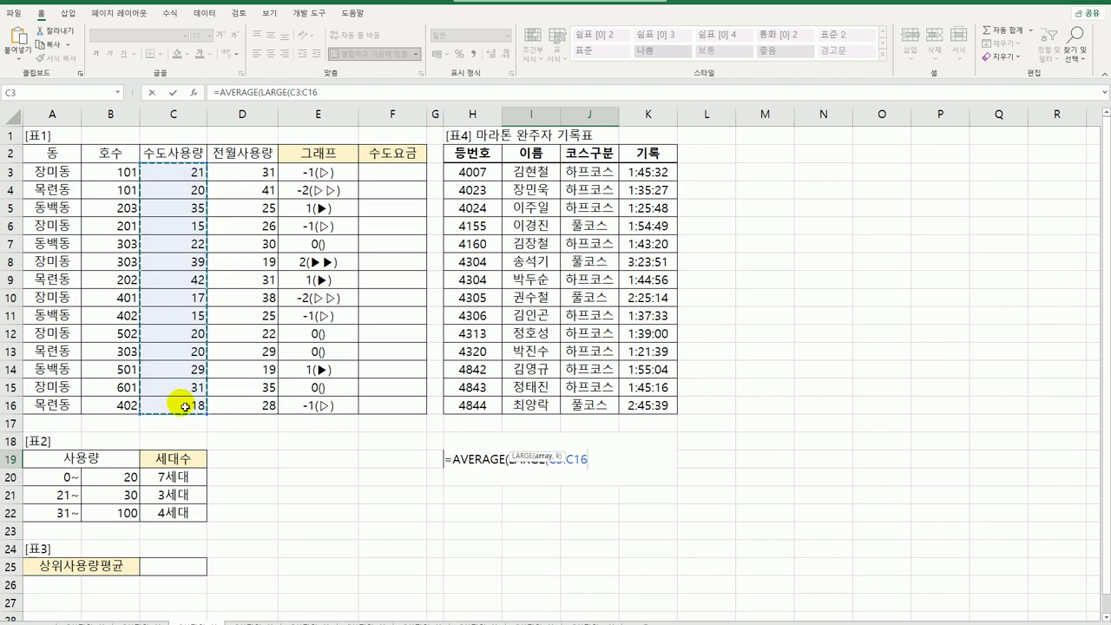
type(",{")
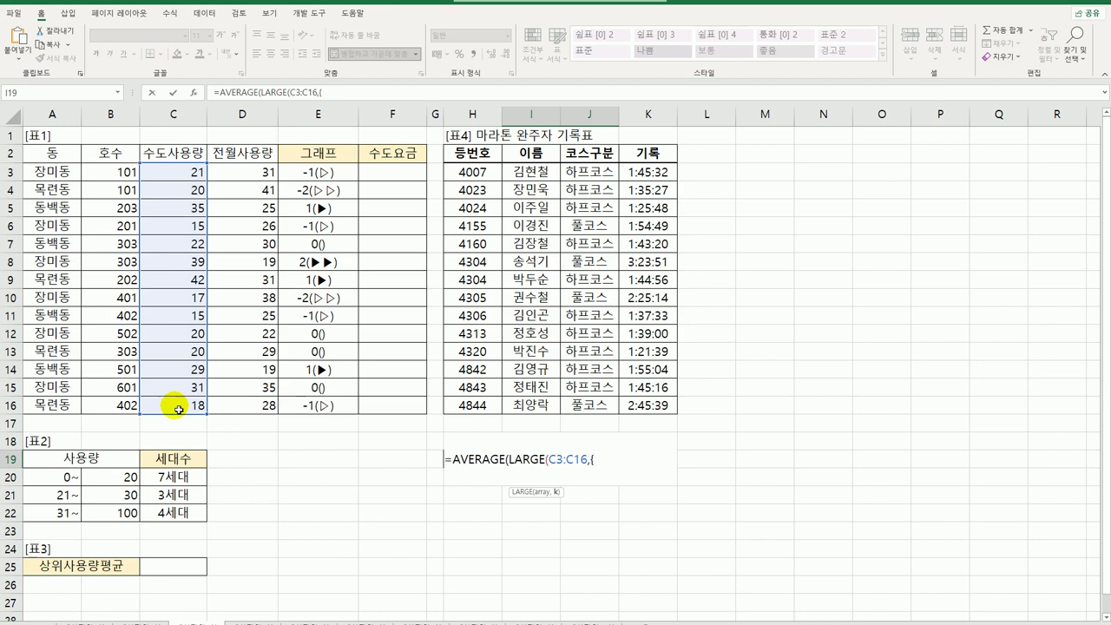
type("1,2,3")
type("})")
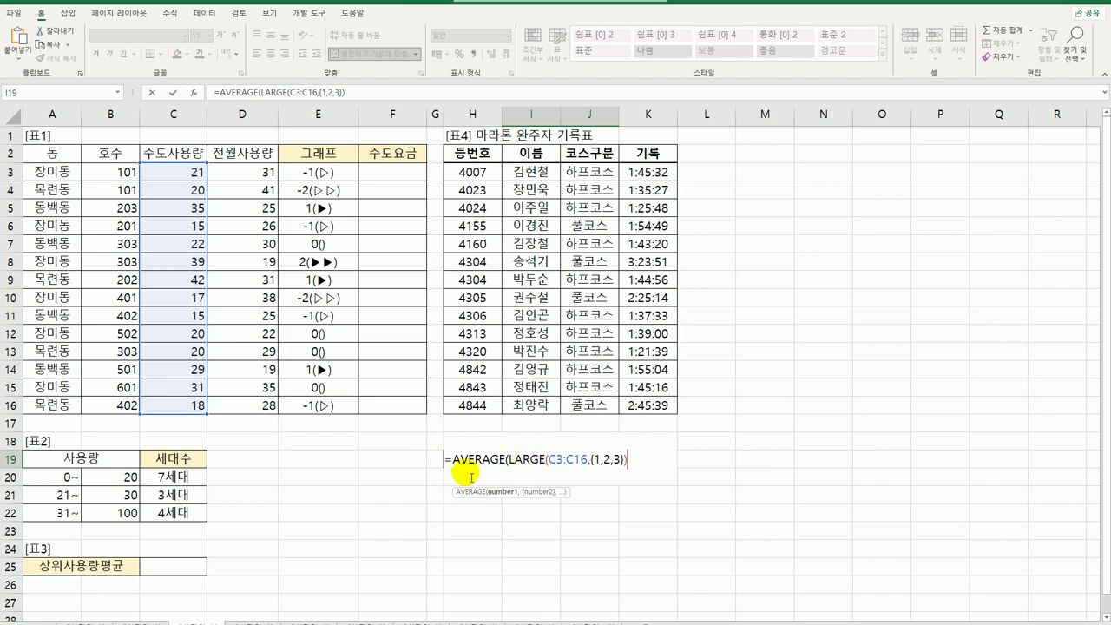
type(")")
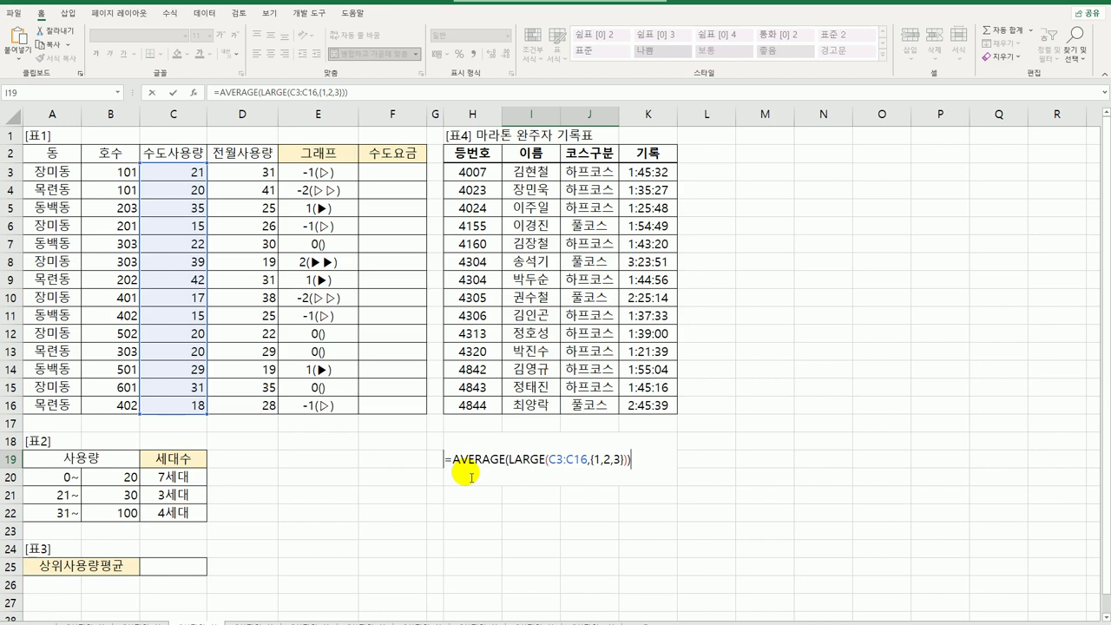
key("ctrl+shift+Return")
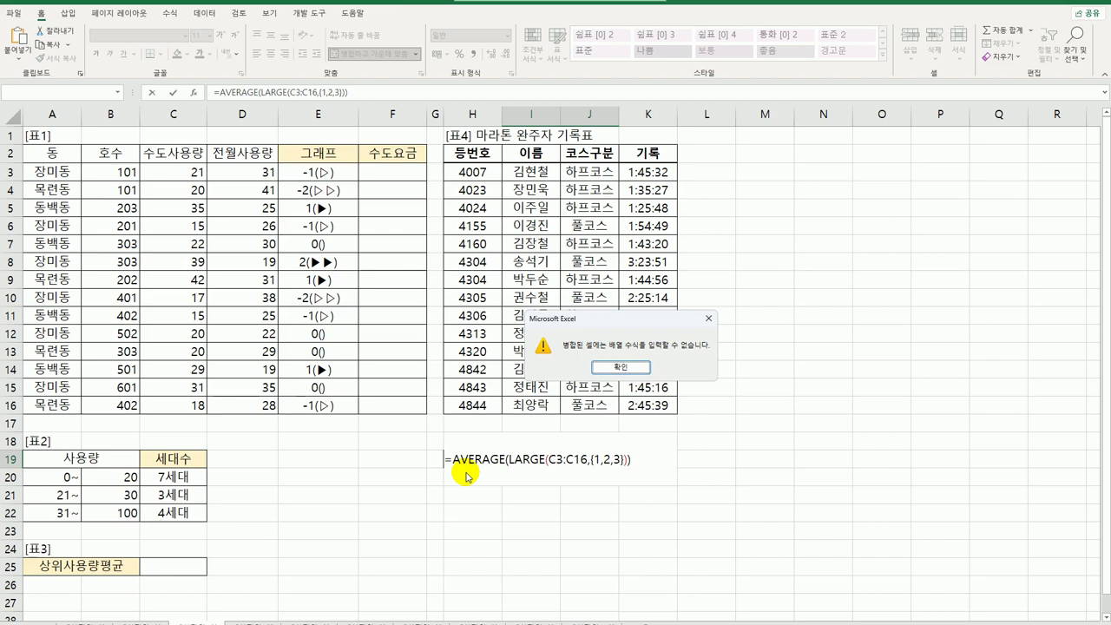
key("Return")
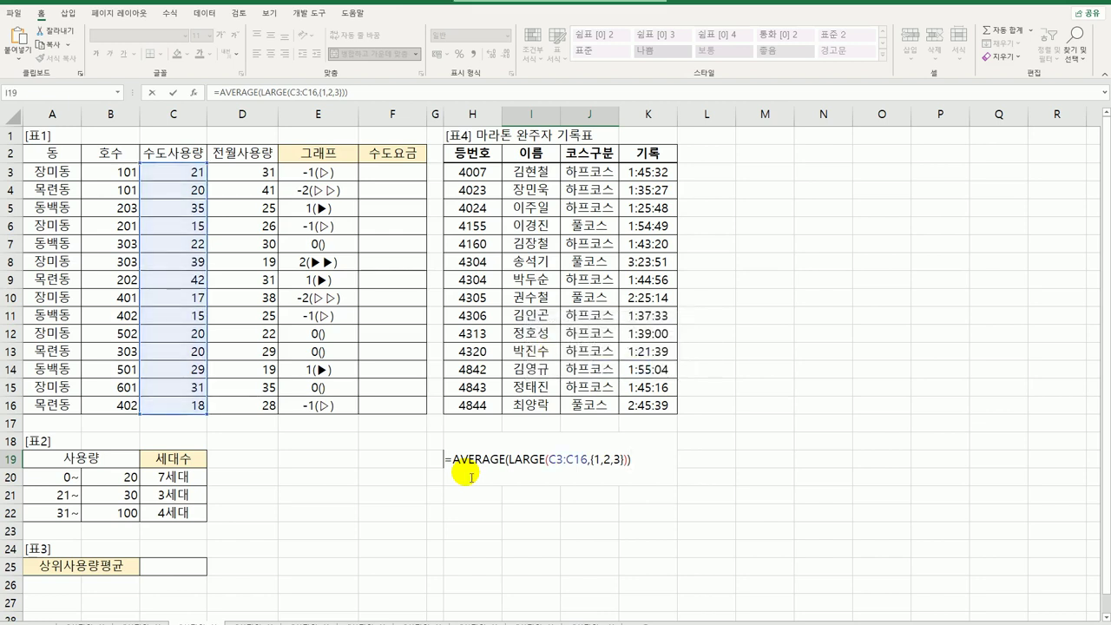
key("Escape")
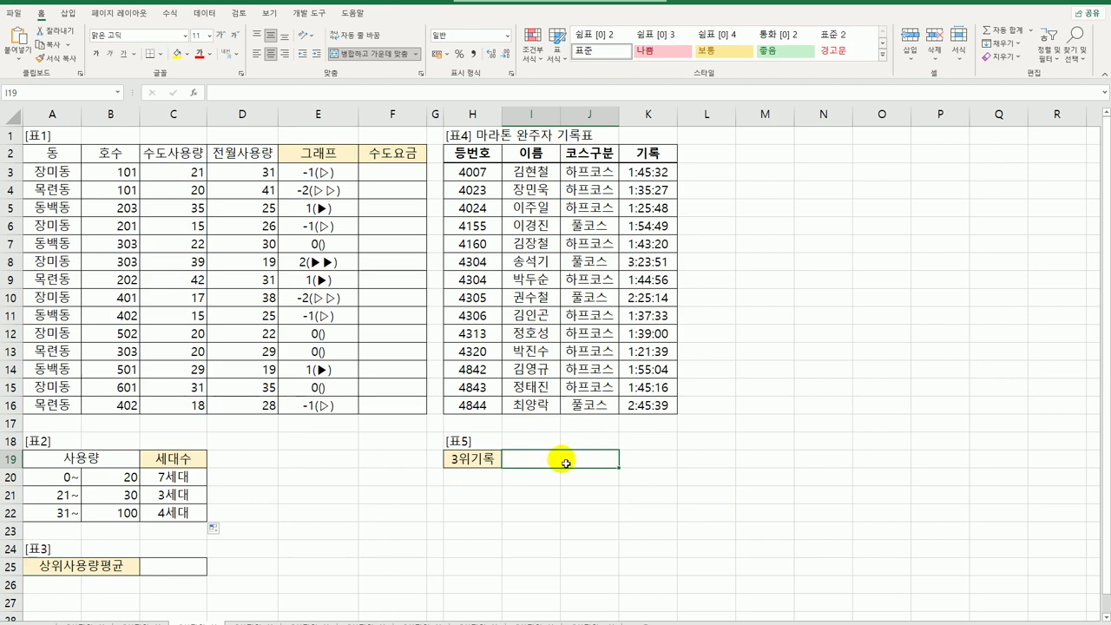
Unmerge I19:J19 and enter =AVERAGE(LARGE(C3:C16,{1,2,3})) in I19 as an array formula
left_click(379, 54)
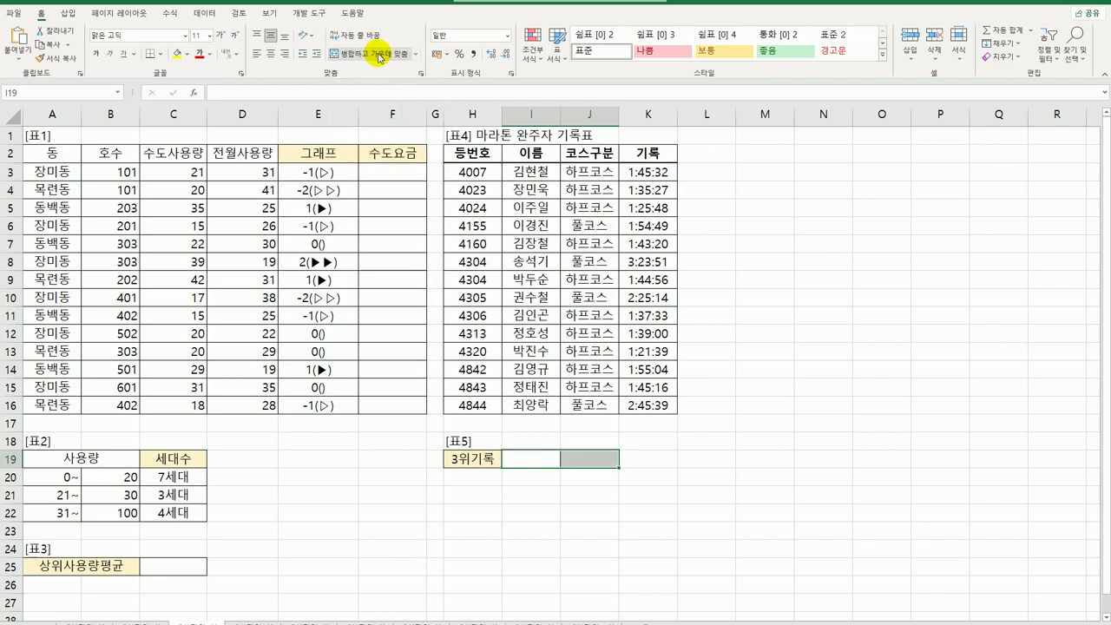
left_click(532, 460)
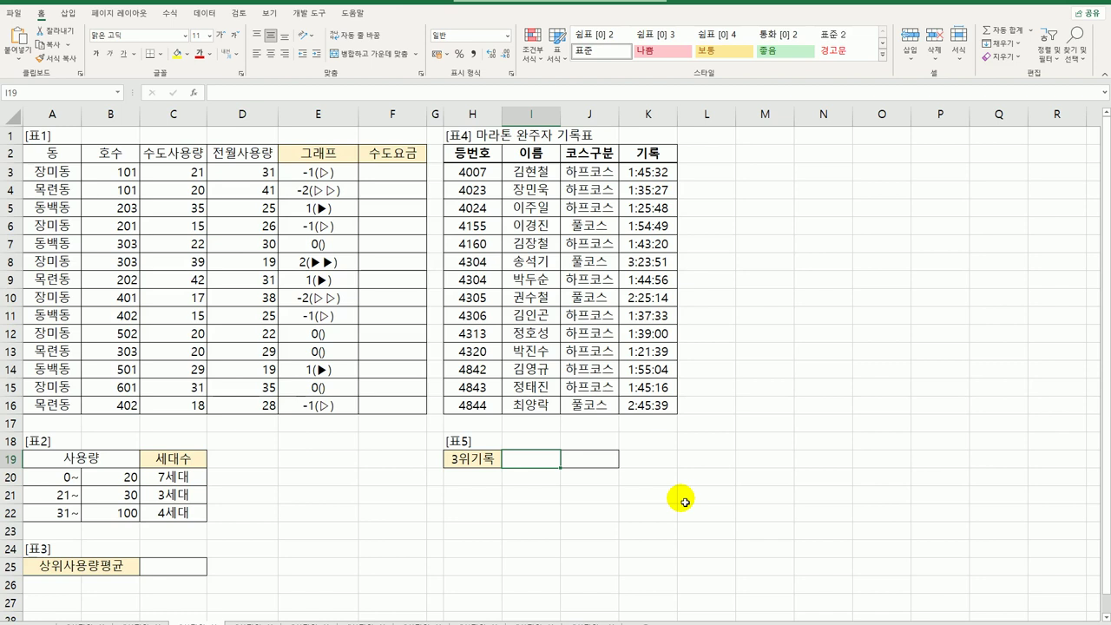
type("=")
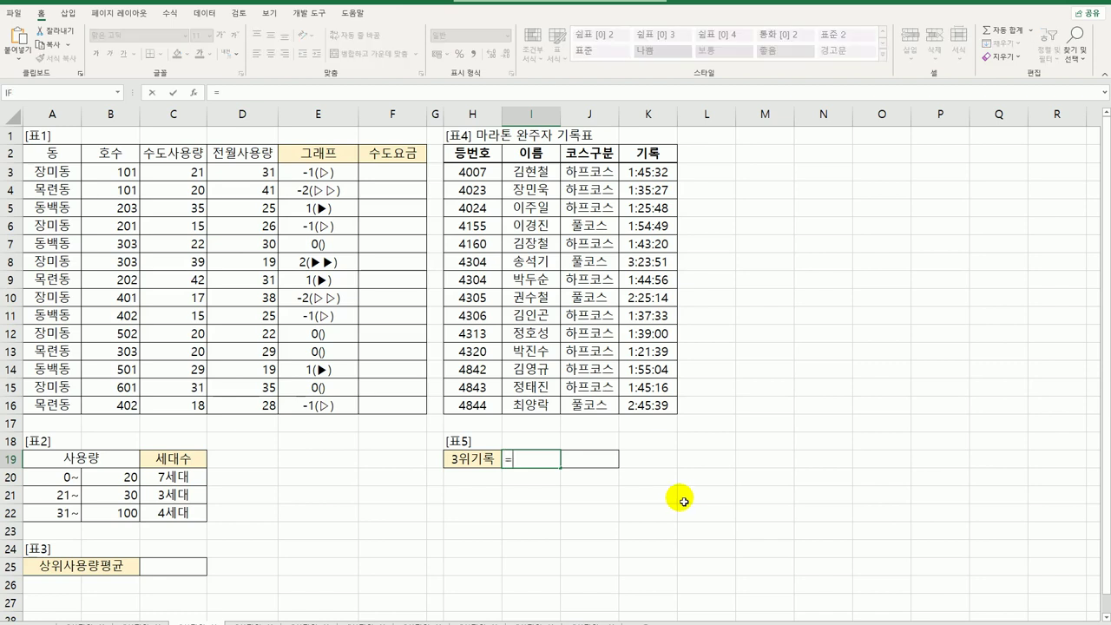
type("aver")
key("Tab")
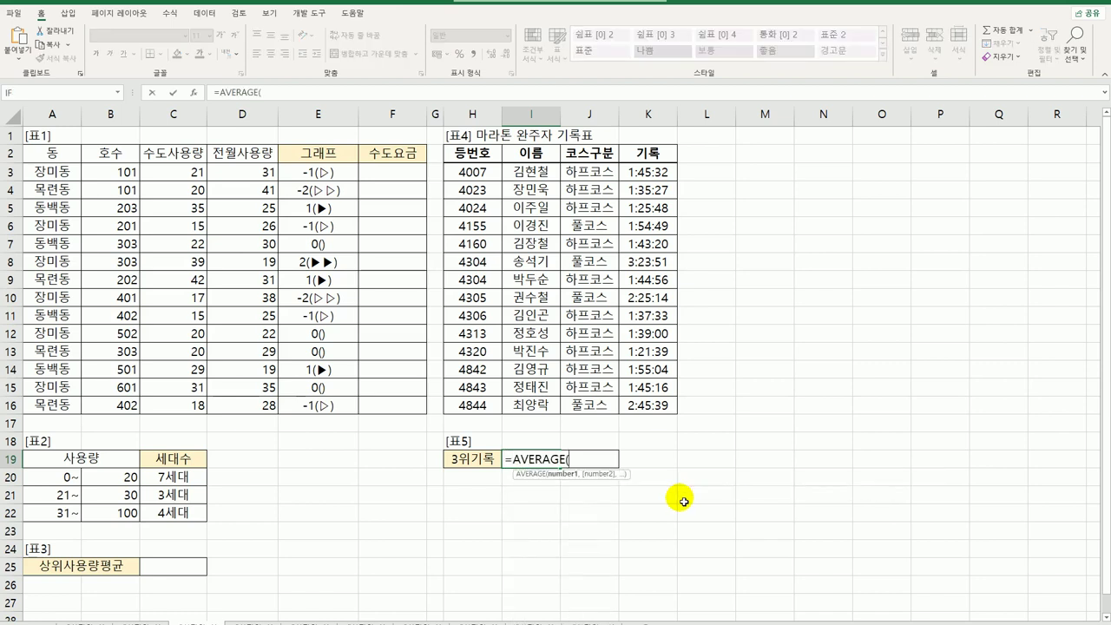
type("large(")
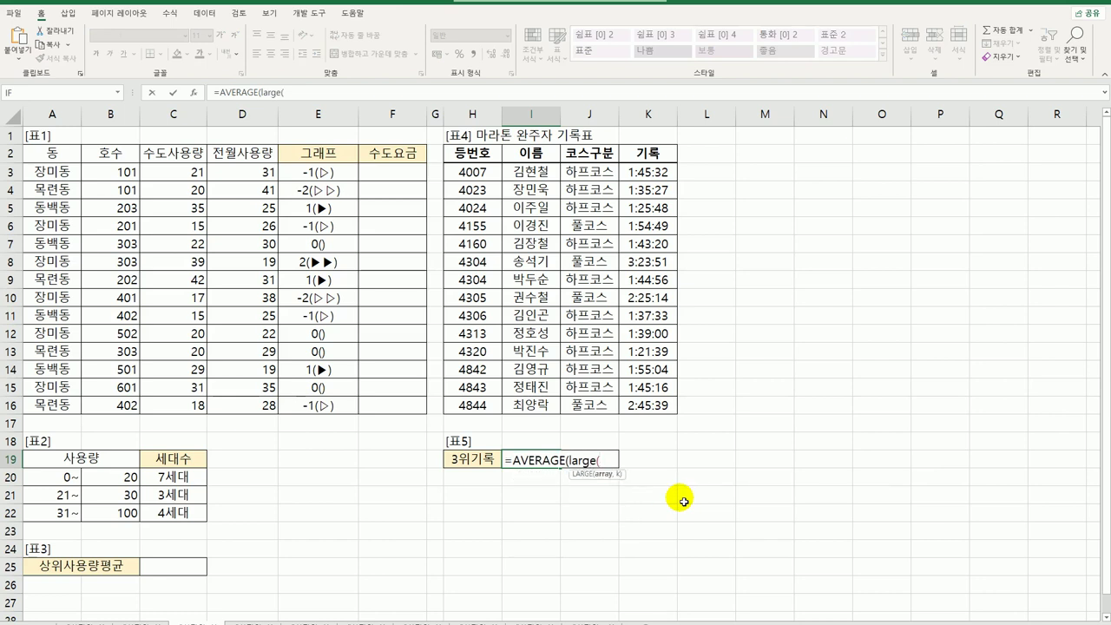
left_click_drag(192, 171, 198, 405)
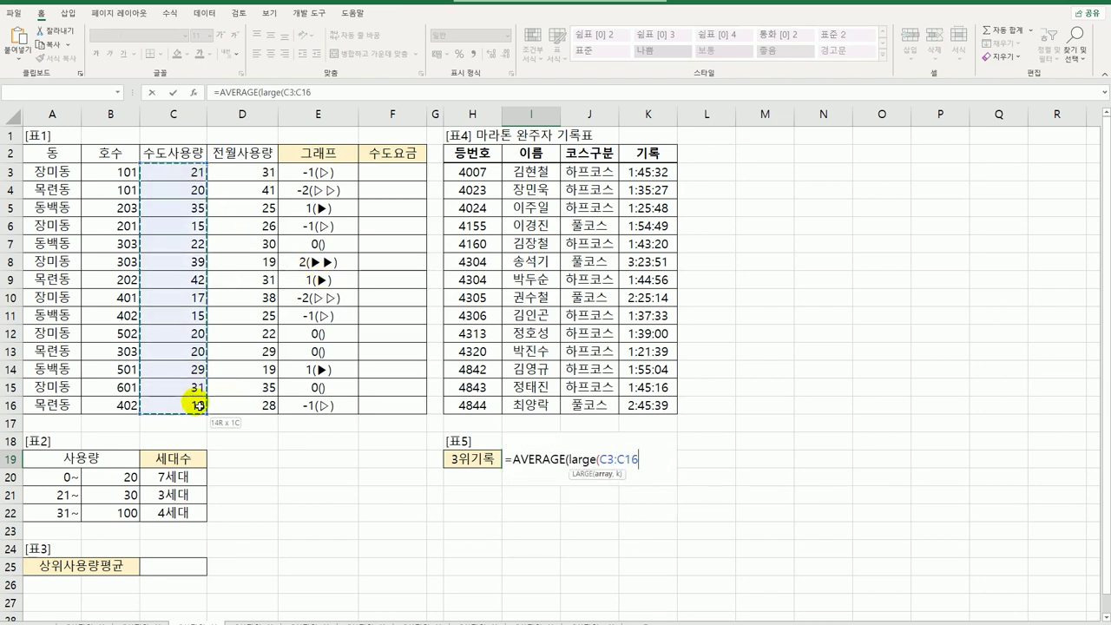
type(",")
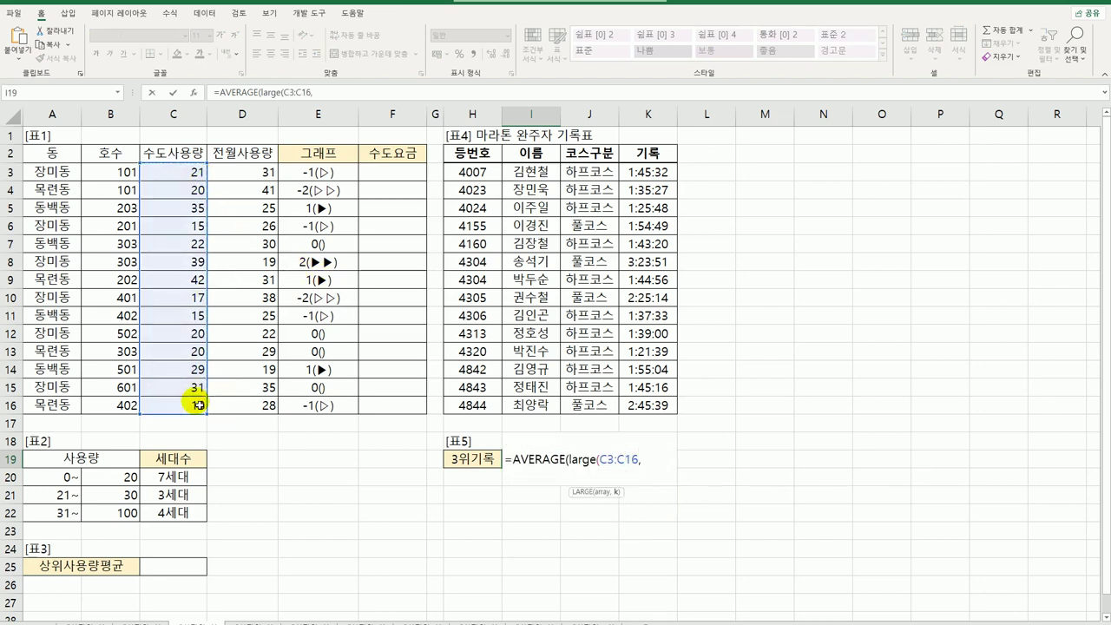
type("{1,2,3})")
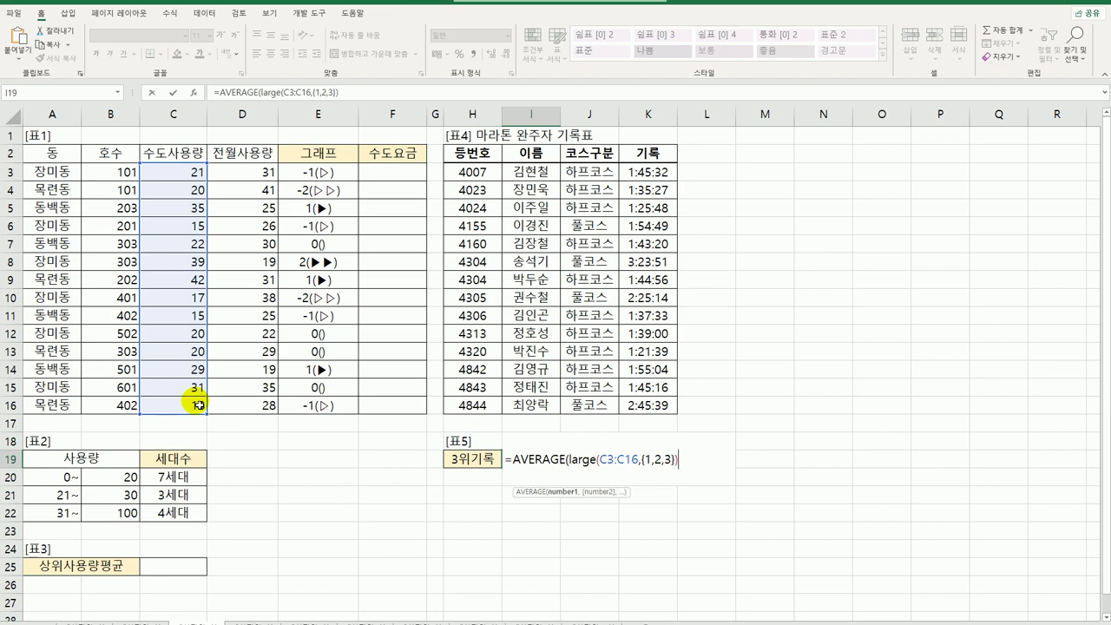
type(")")
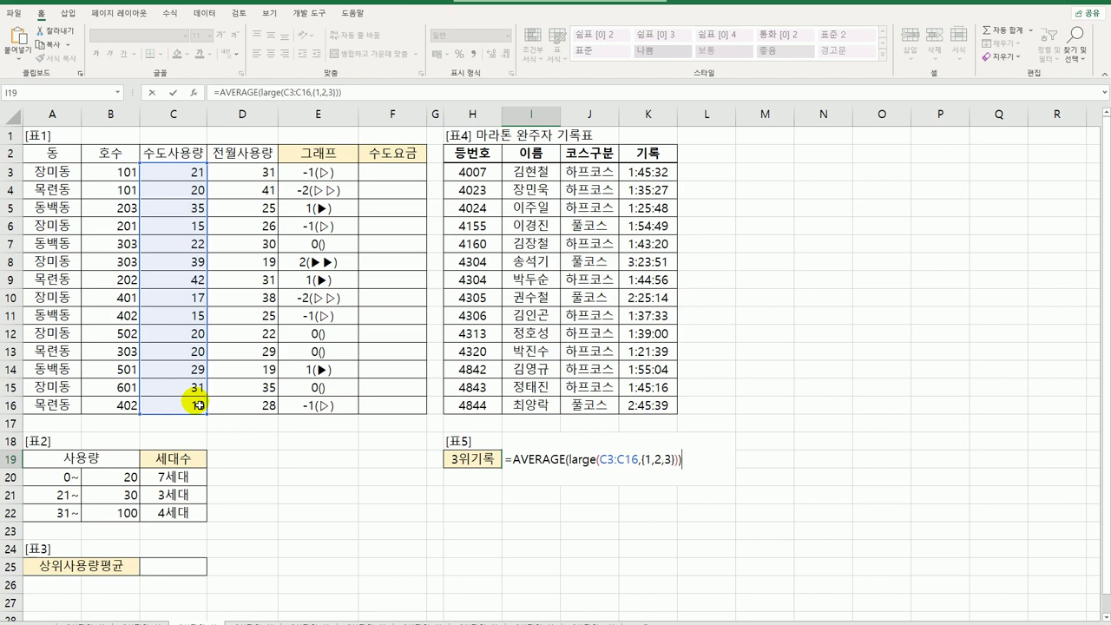
key("ctrl+shift+Return")
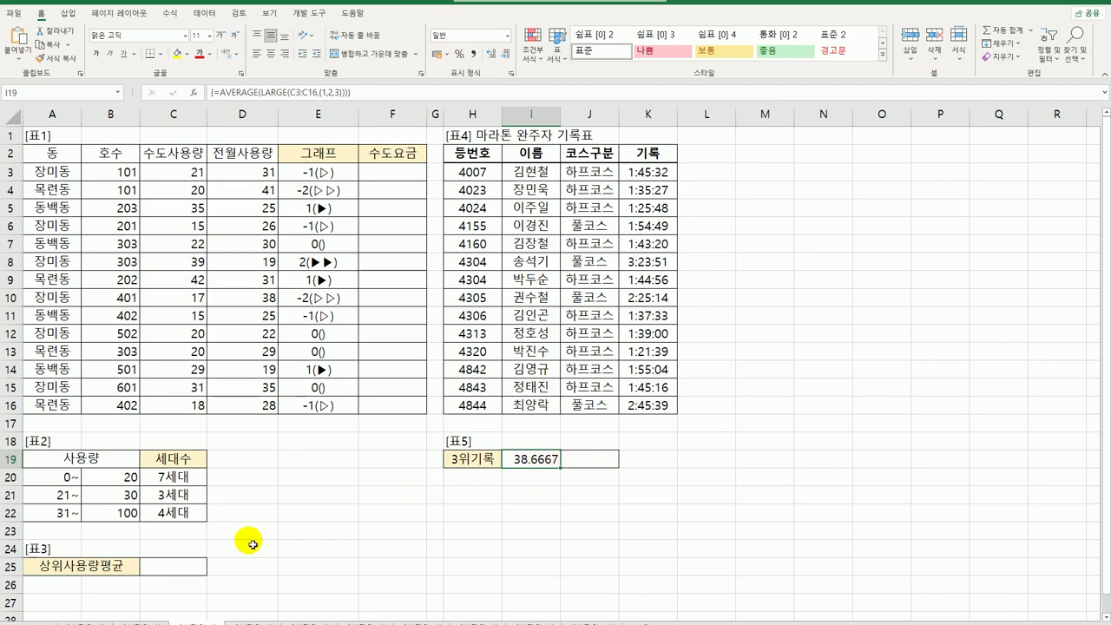
Clear the formula from I19 and merge and center I19:J19 again
left_click(176, 566)
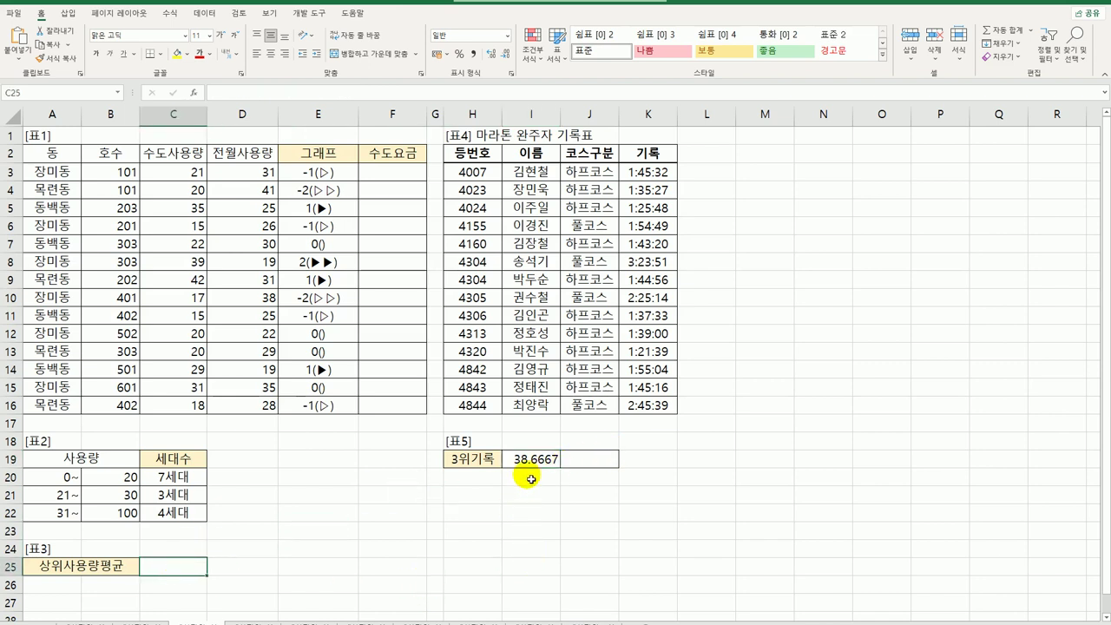
left_click_drag(533, 470, 579, 467)
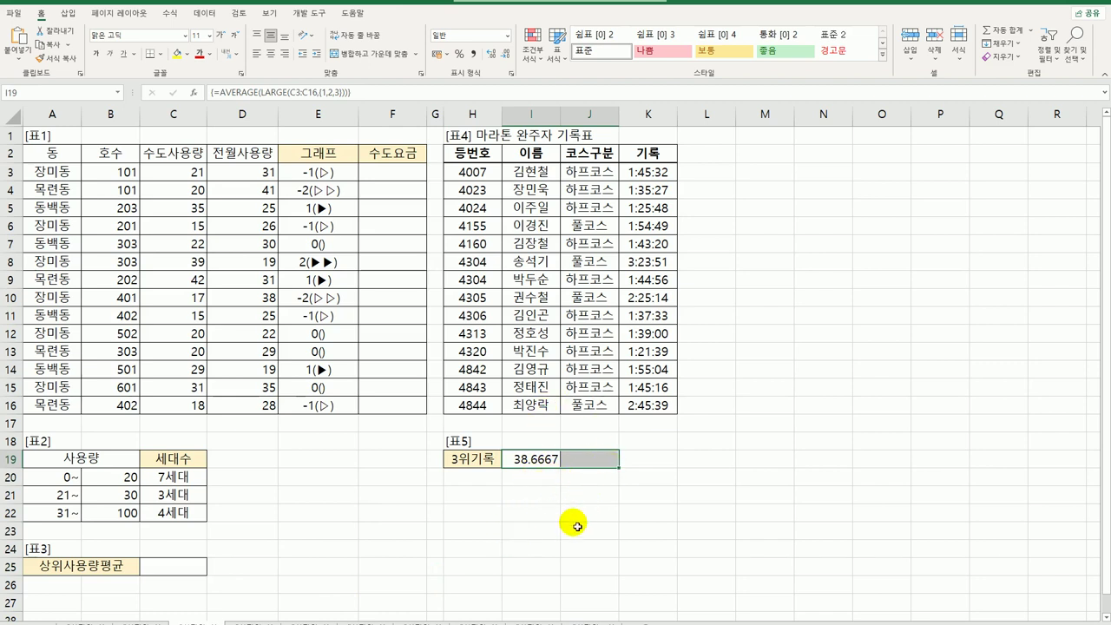
key("Delete")
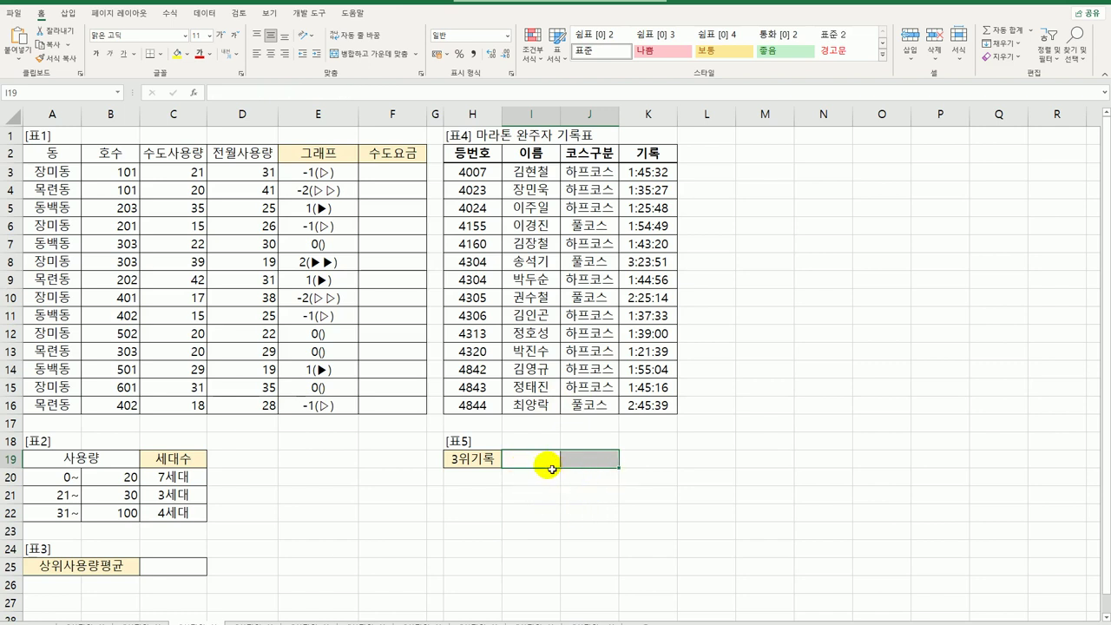
left_click(373, 54)
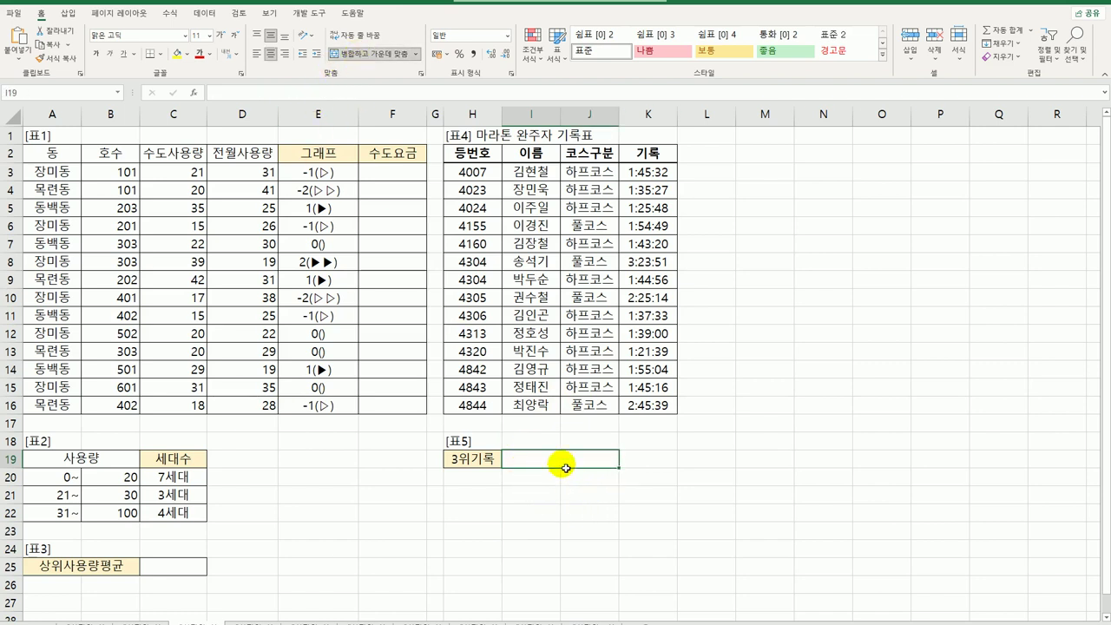
Enter =AVERAGE(LARGE(C3:C16,{1,2,3})) as an array formula in the 상위사용량평균 cell C25 of 표3
left_click(199, 566)
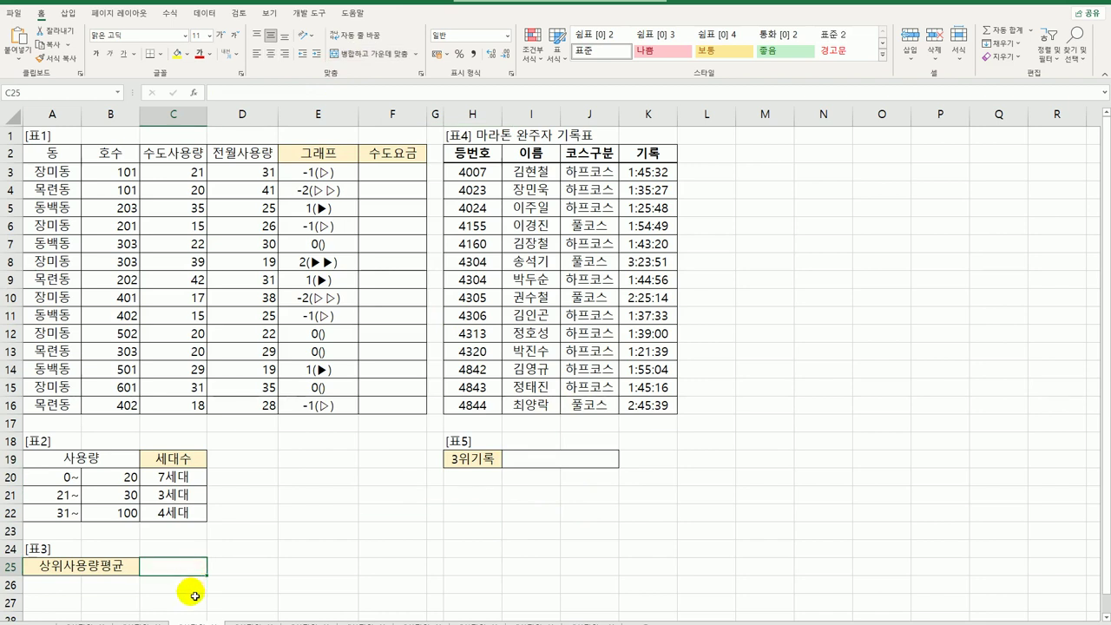
type("=ave")
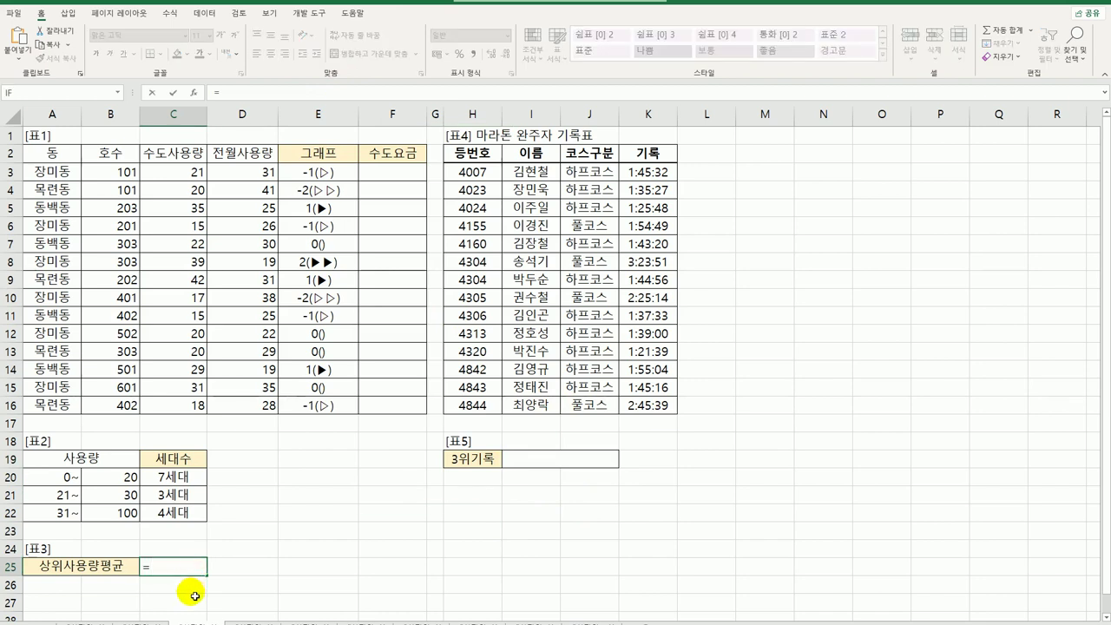
double_click(191, 597)
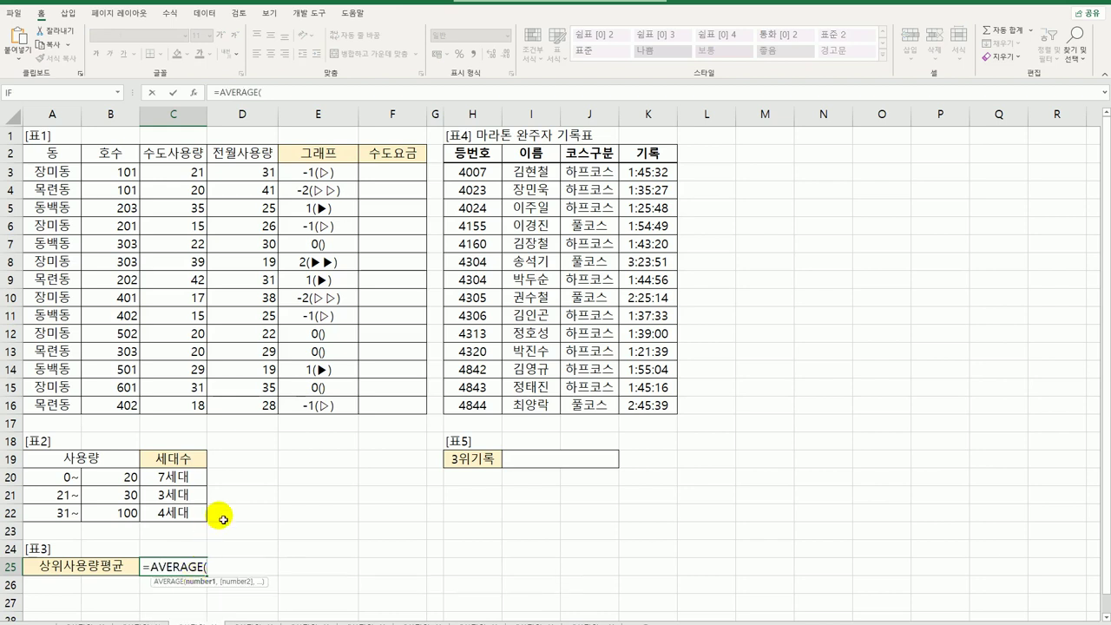
type("LARGE(")
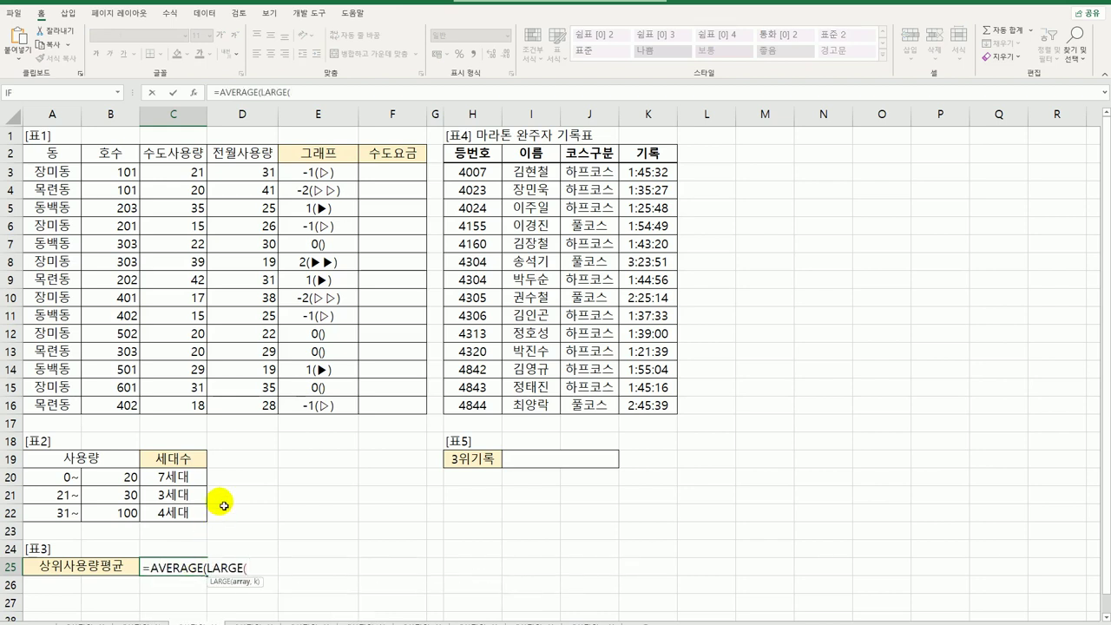
left_click_drag(165, 177, 189, 415)
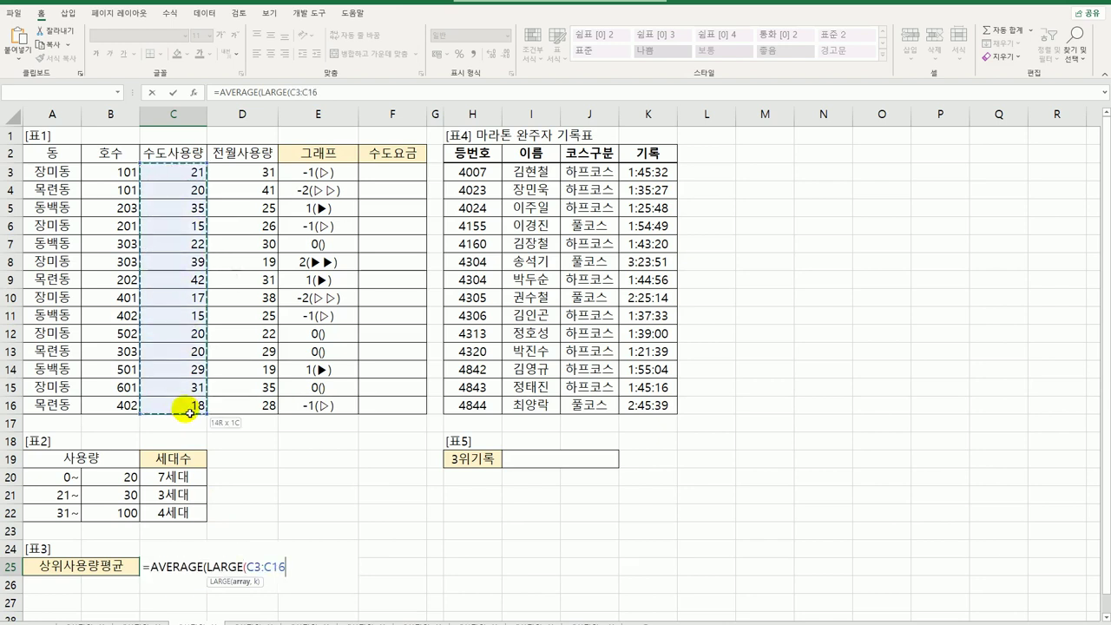
type(",")
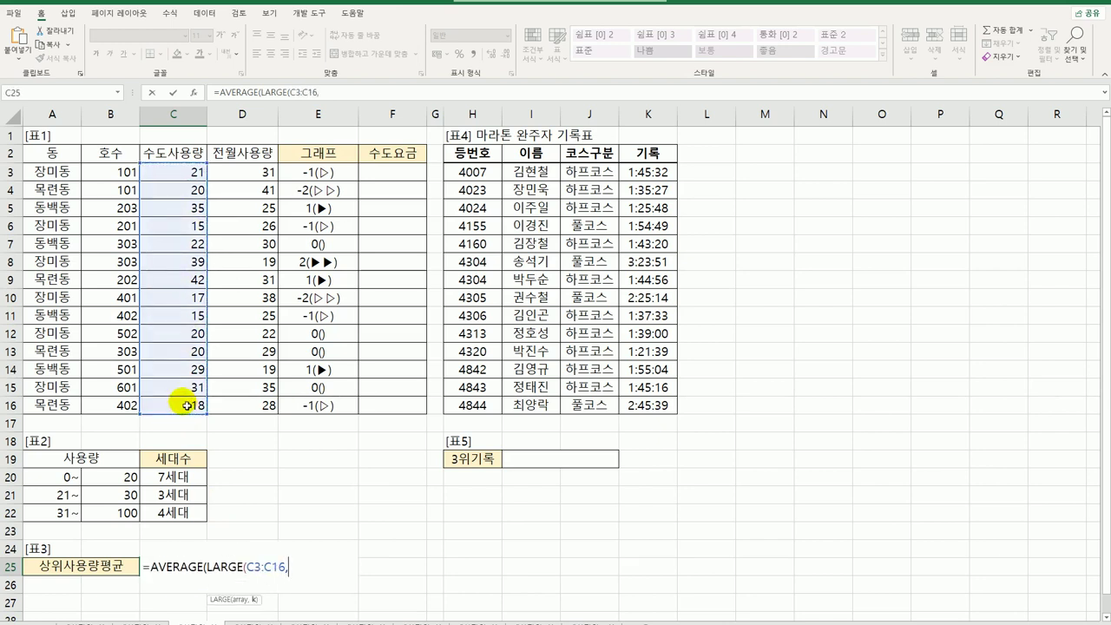
type("{1,2,3})")
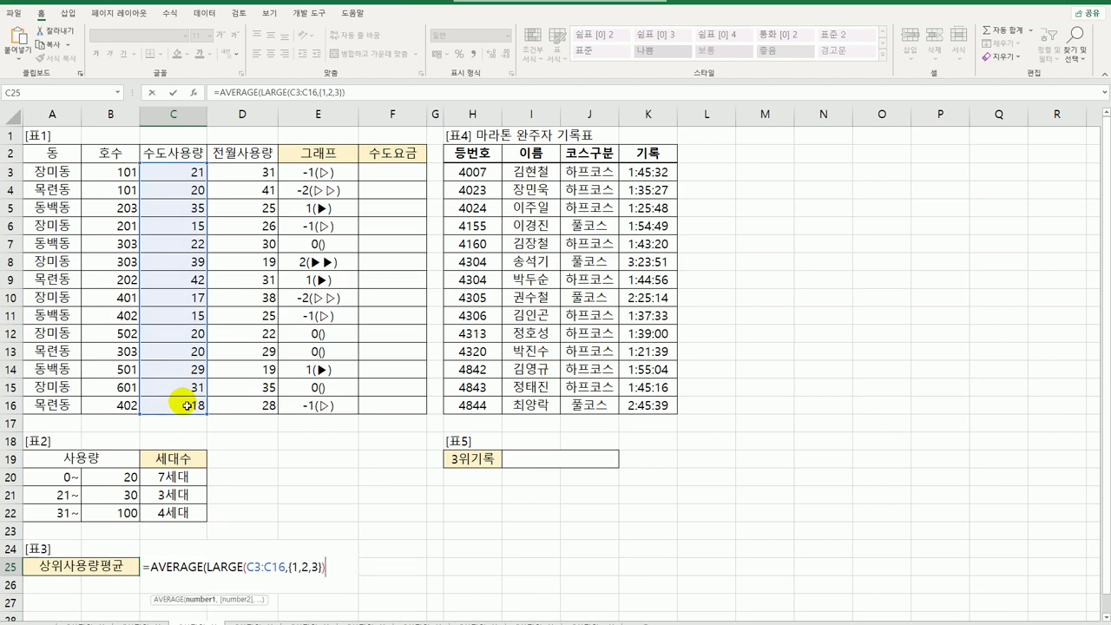
type(")")
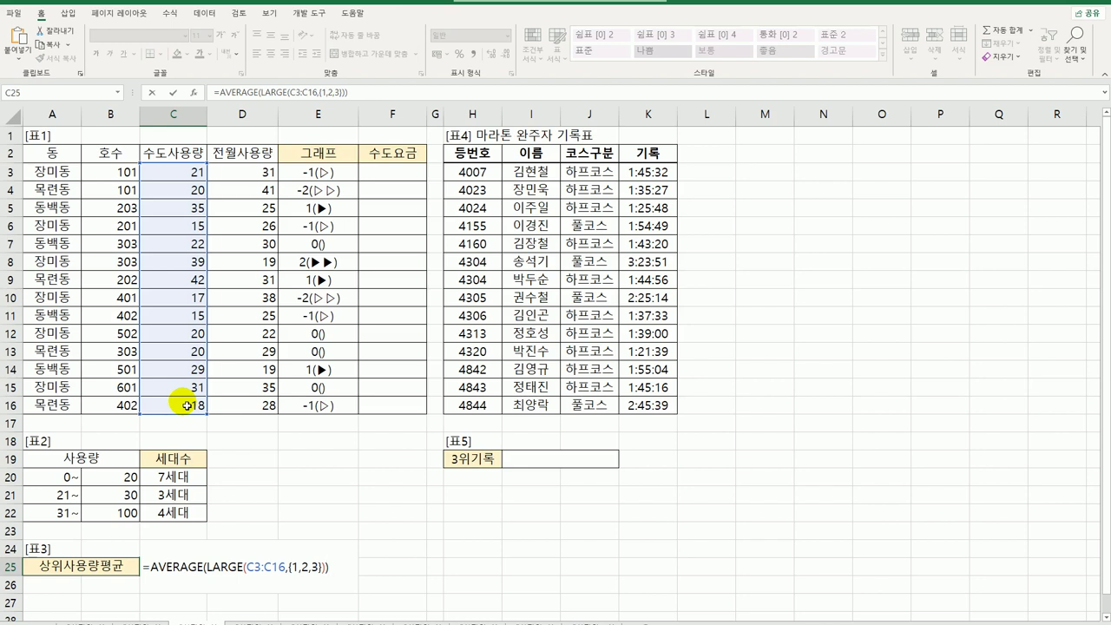
key("ctrl+shift+Return")
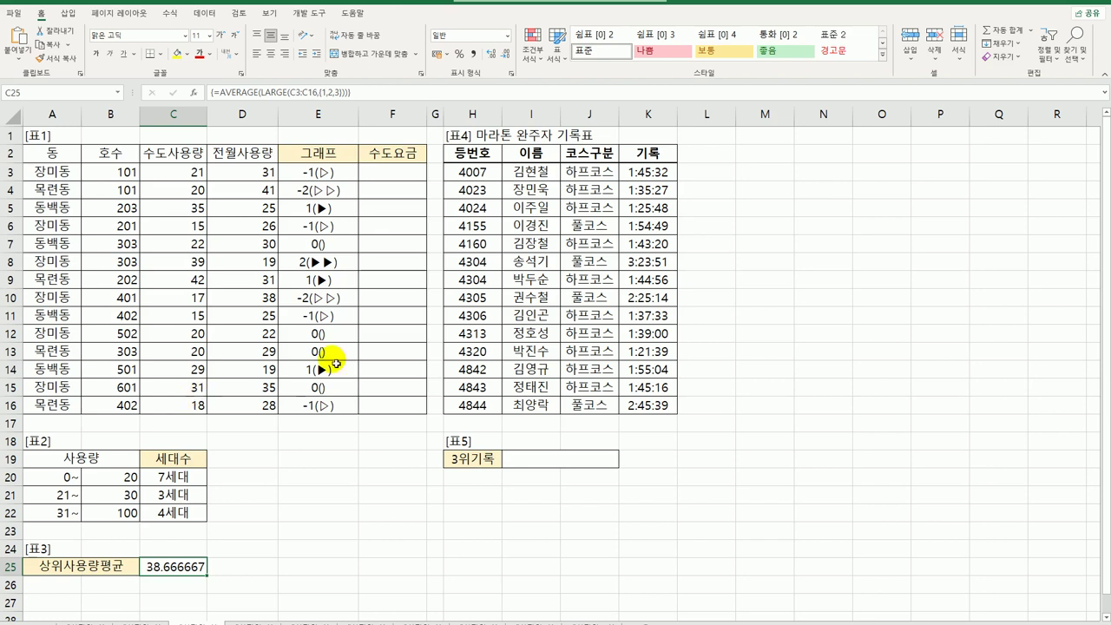
left_click(526, 460)
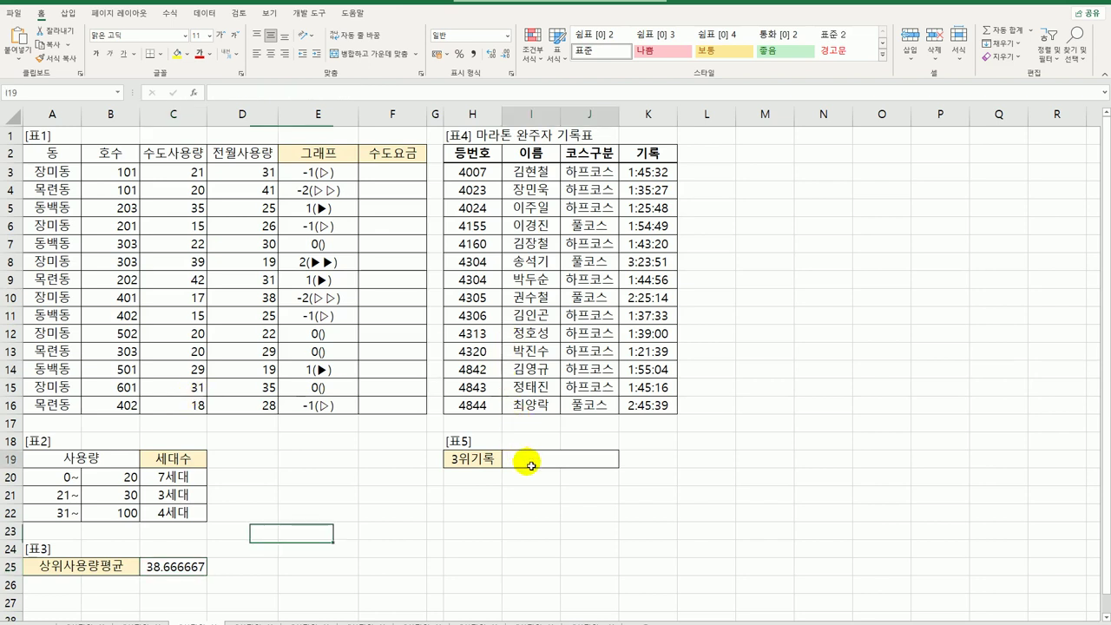
left_click(174, 571)
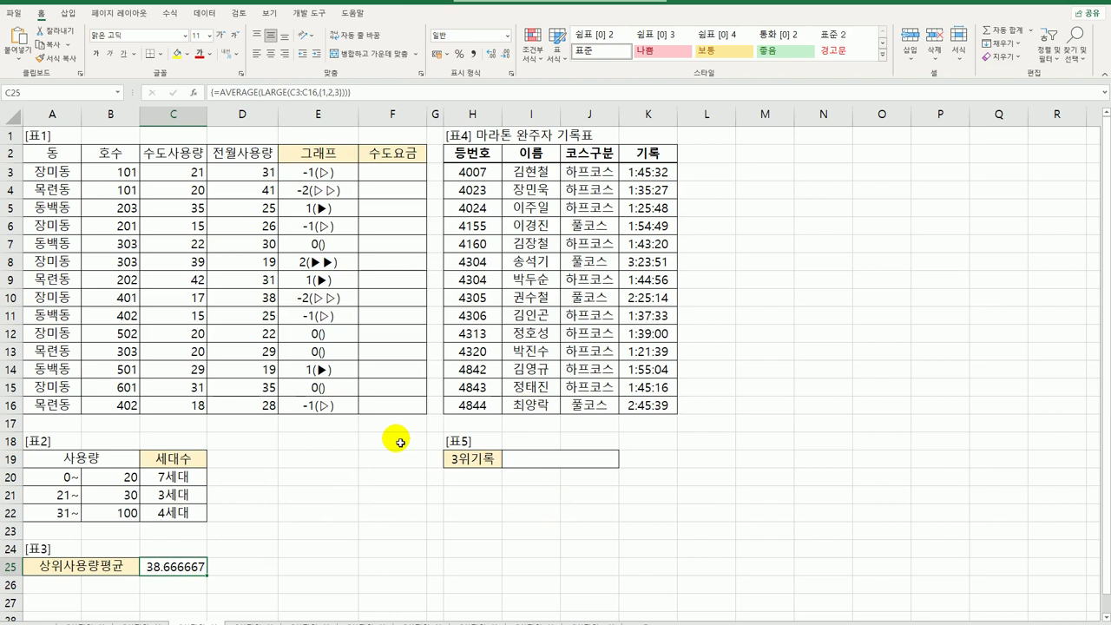
Select the first 수도요금 cell F3, open the Visual Basic editor and insert a new module
left_click(395, 172)
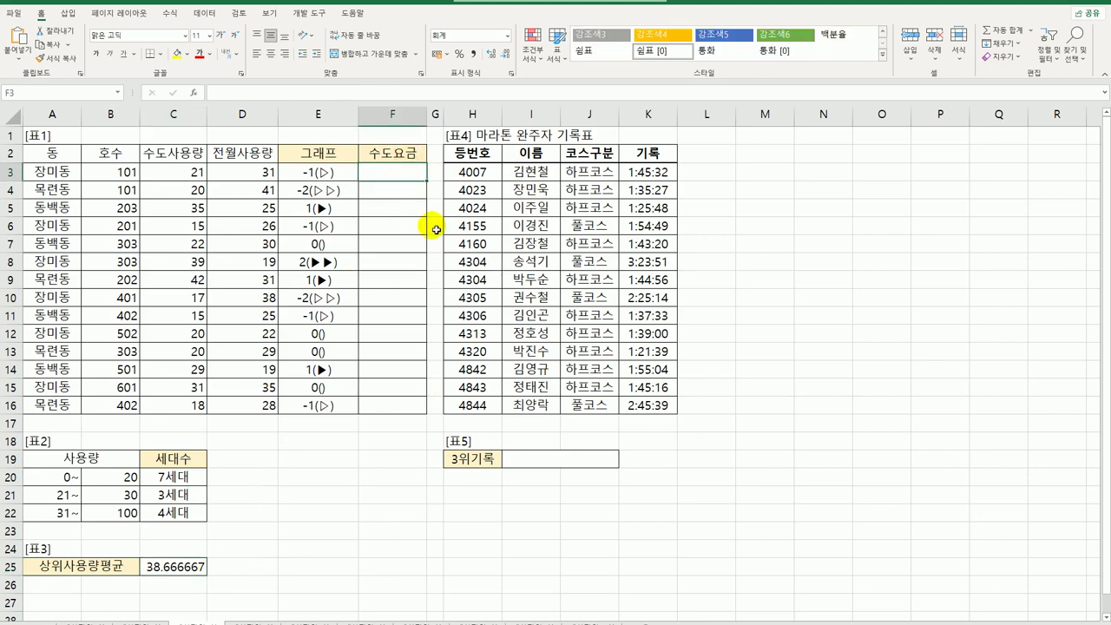
left_click(312, 22)
left_click(14, 48)
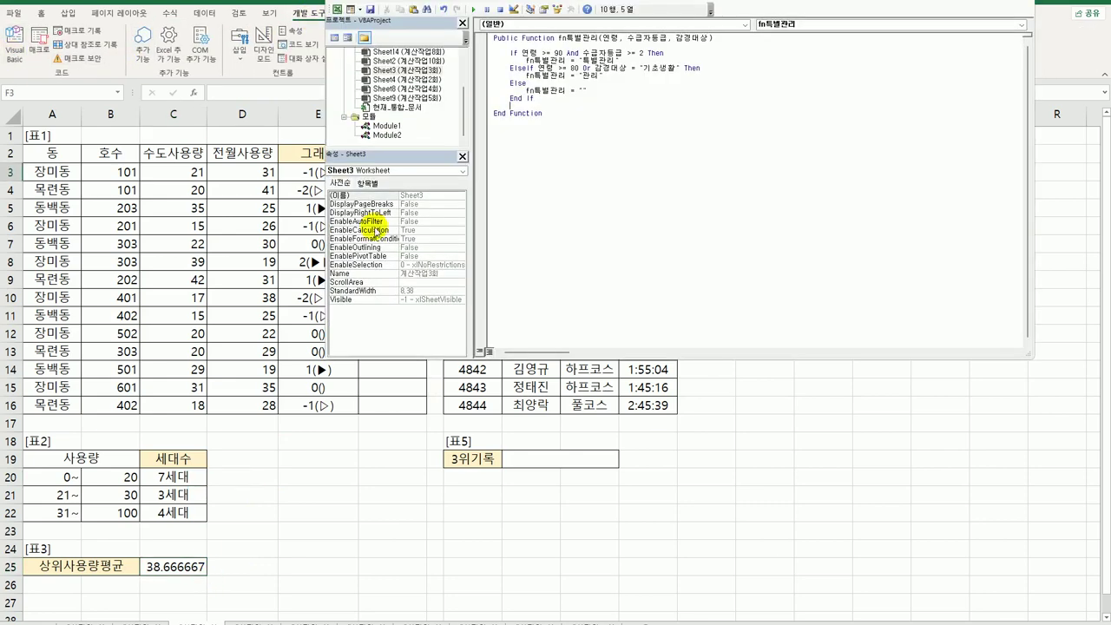
left_click(455, 8)
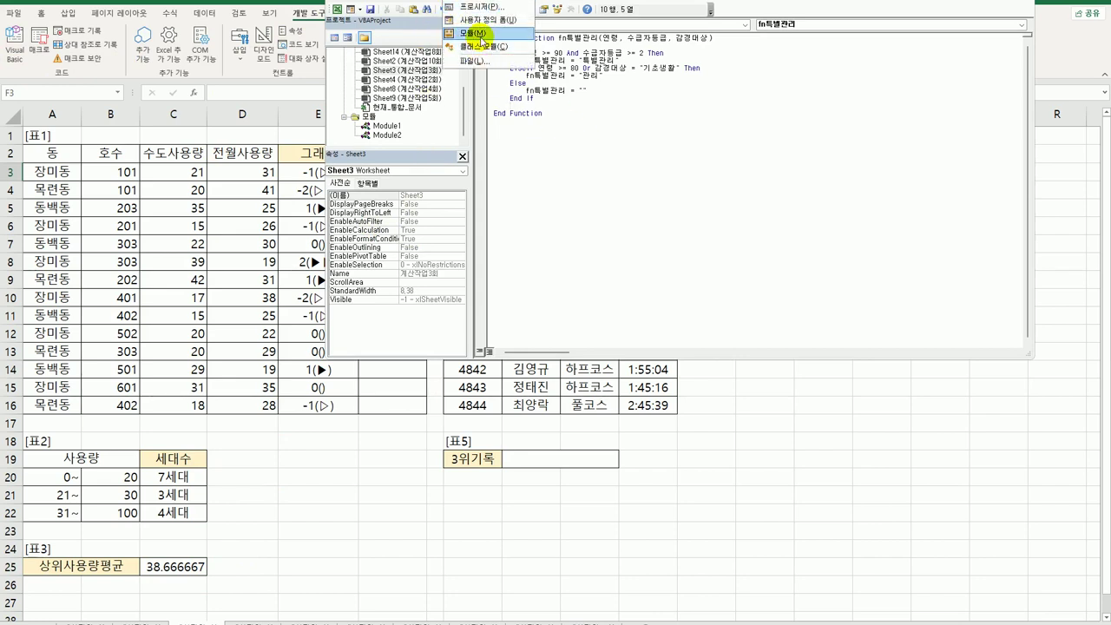
left_click(476, 33)
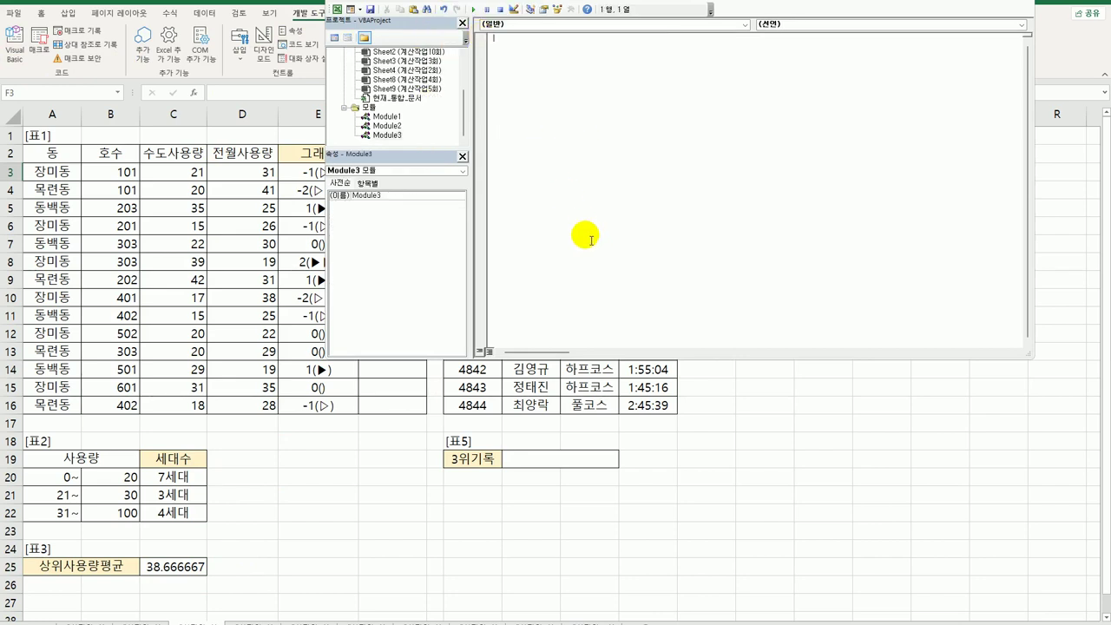
Declare the public function fn수도요금(수도사용량) in the new module
type("publ")
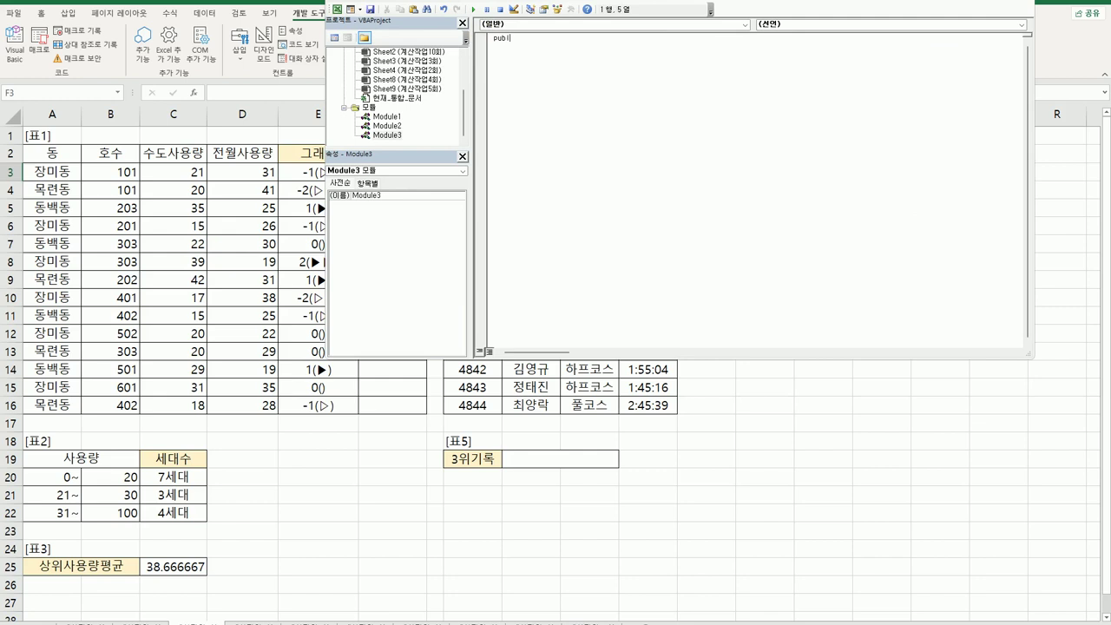
type("ic function fn수도요금(수도사용")
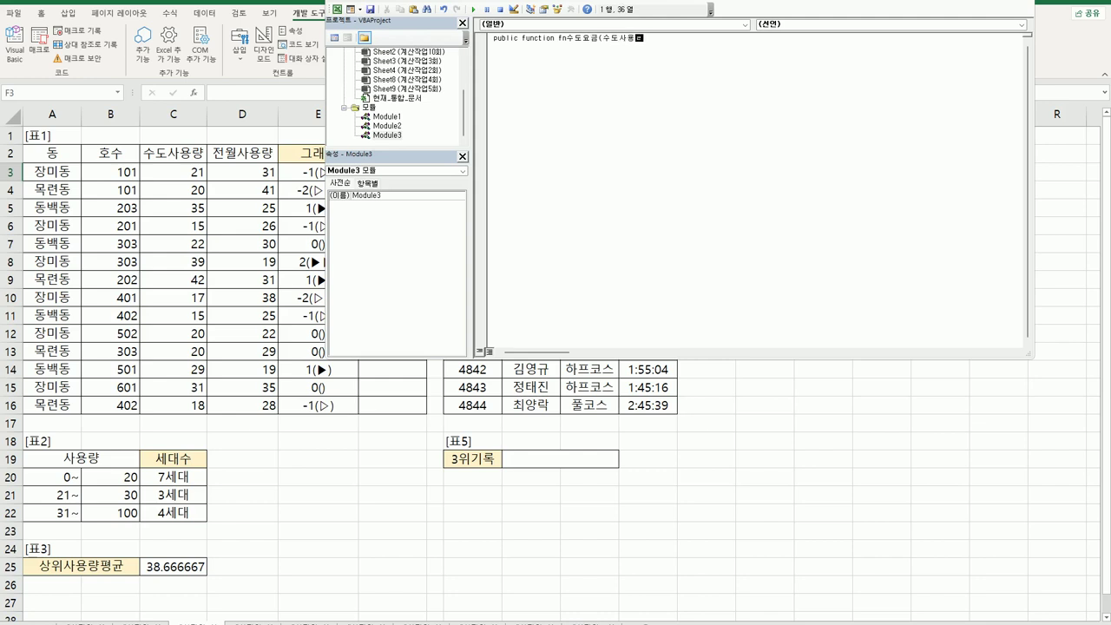
type("량)")
key("Return")
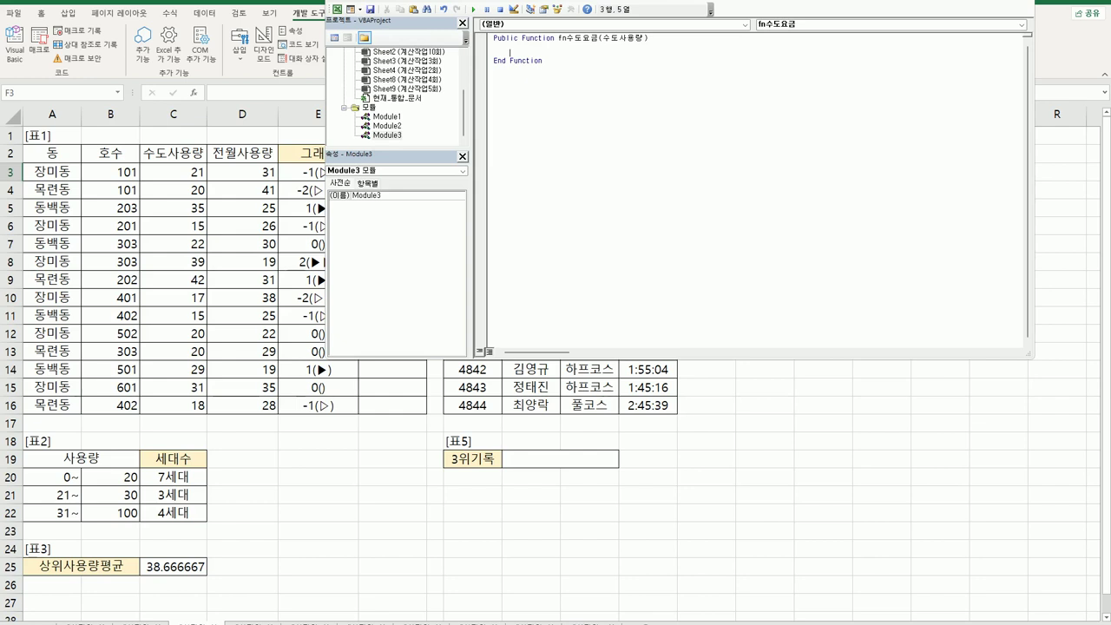
Start a Select Case 수도사용량 block inside the fn수도요금 function
type("select 수도사요용량")
key("Return")
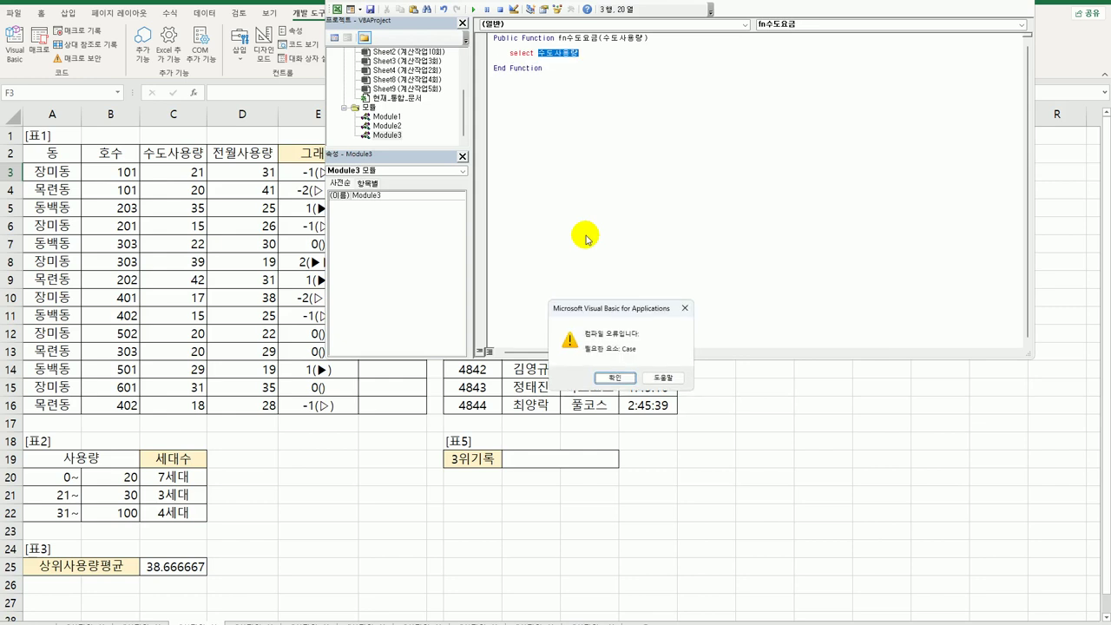
key("Return")
key("Left")
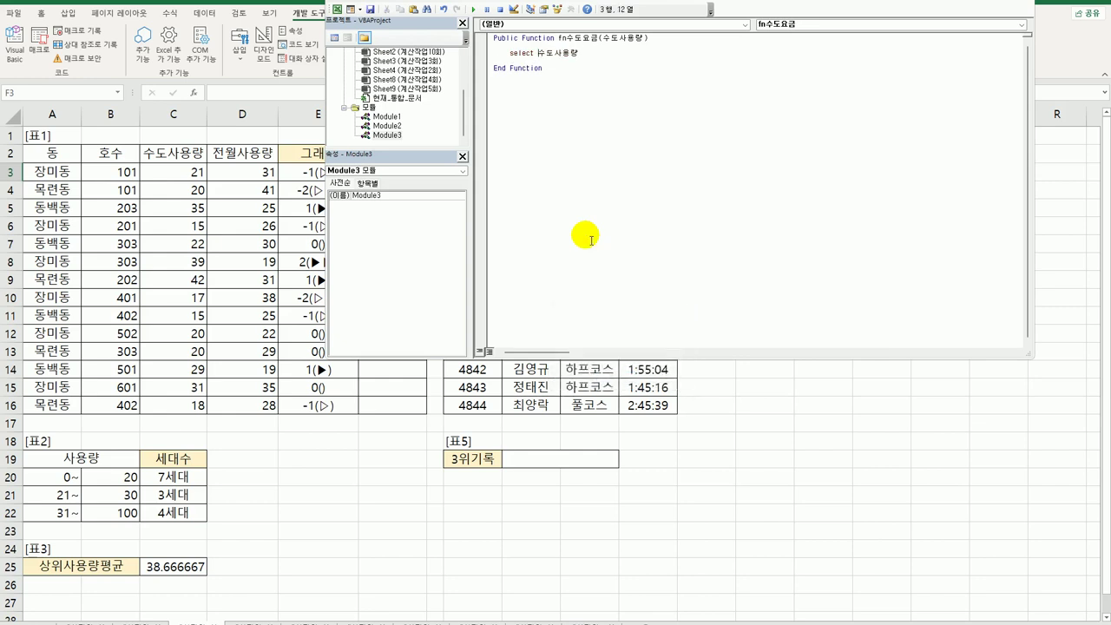
type("case")
key("End")
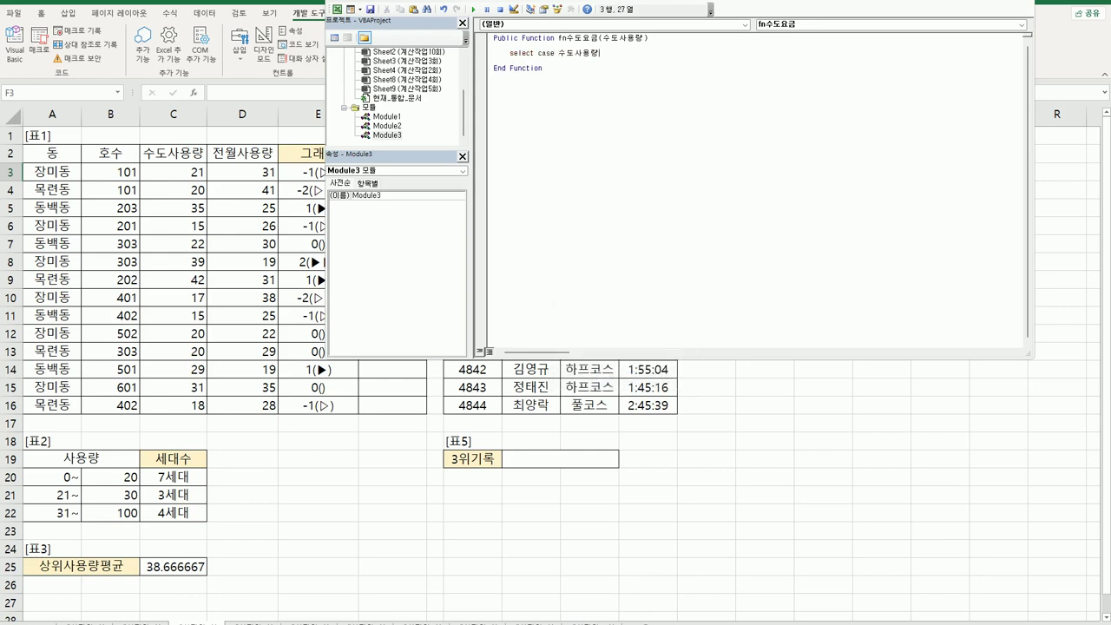
key("Return")
key("Return")
Add the branch Case Is <= 20 that returns fn수도요금 = 수도사용량 * 740
type("case is <=20")
key("Return")
type("fn수도요그금 =")
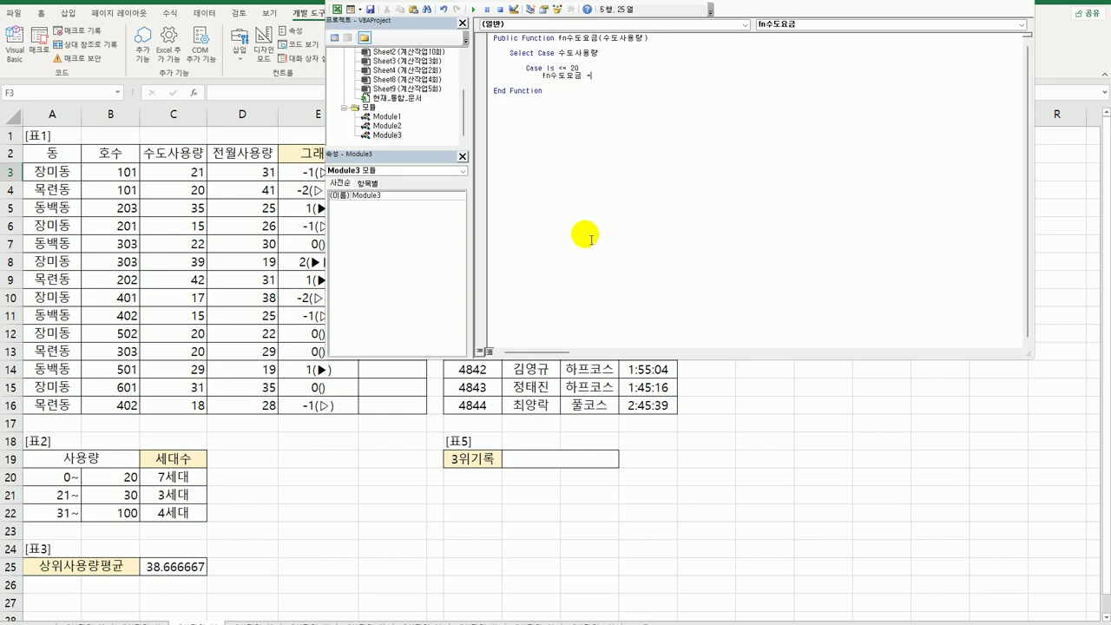
type(" 수도사용량 ")
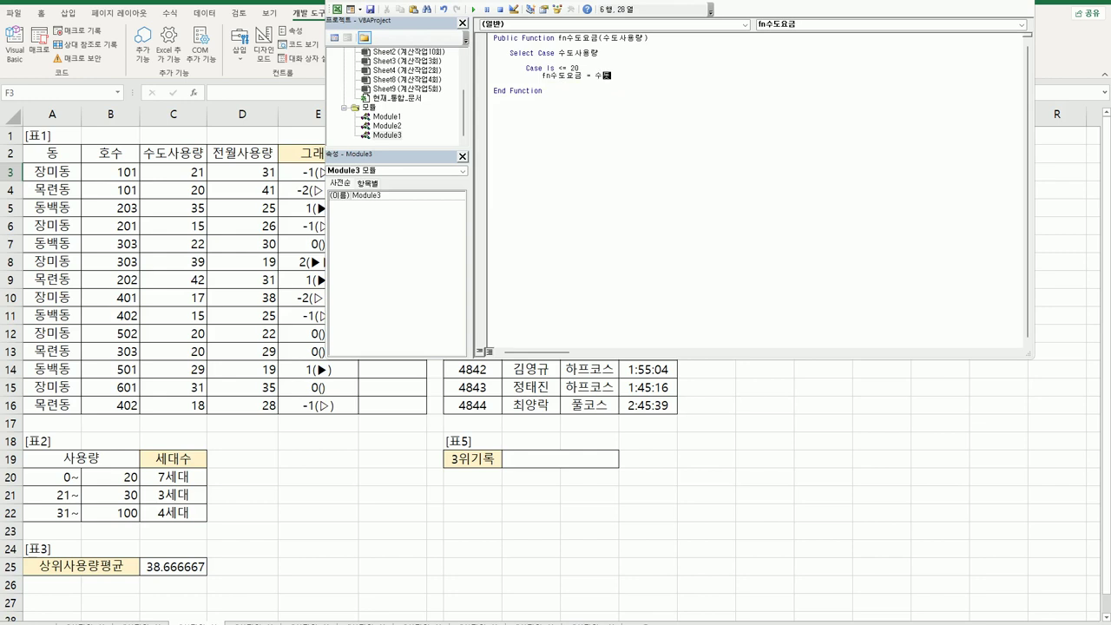
type("* ")
type("ㄱ")
key("Return")
key("Up")
Duplicate the Case Is <= 20 branch below itself, with a blank line between the two
left_click_drag(526, 67, 660, 76)
key("ctrl+c")
left_click(543, 83)
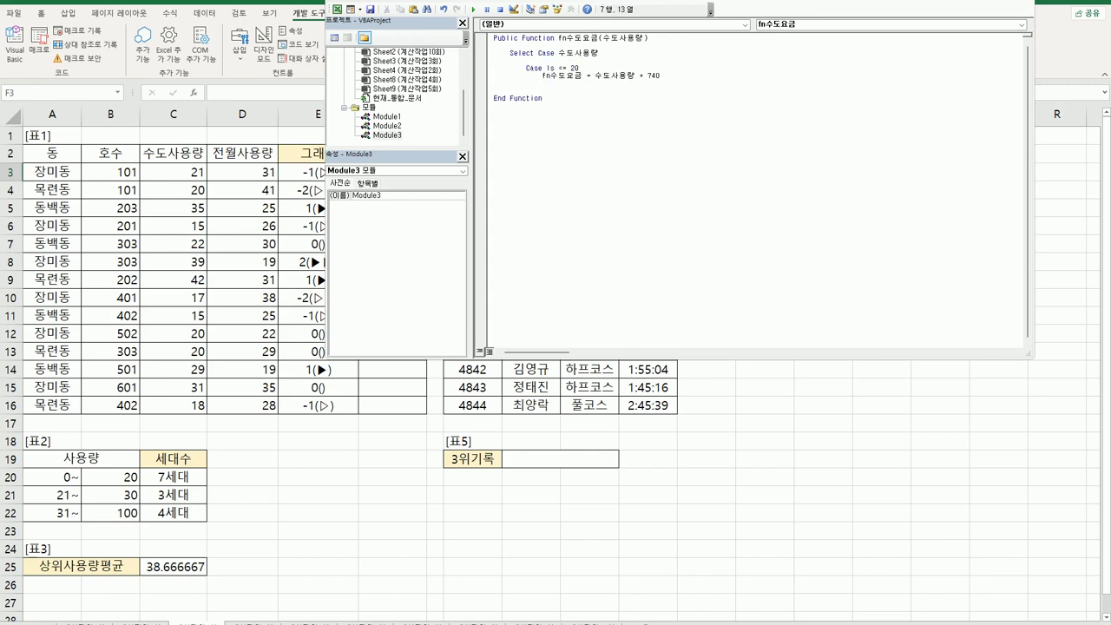
key("ctrl+v")
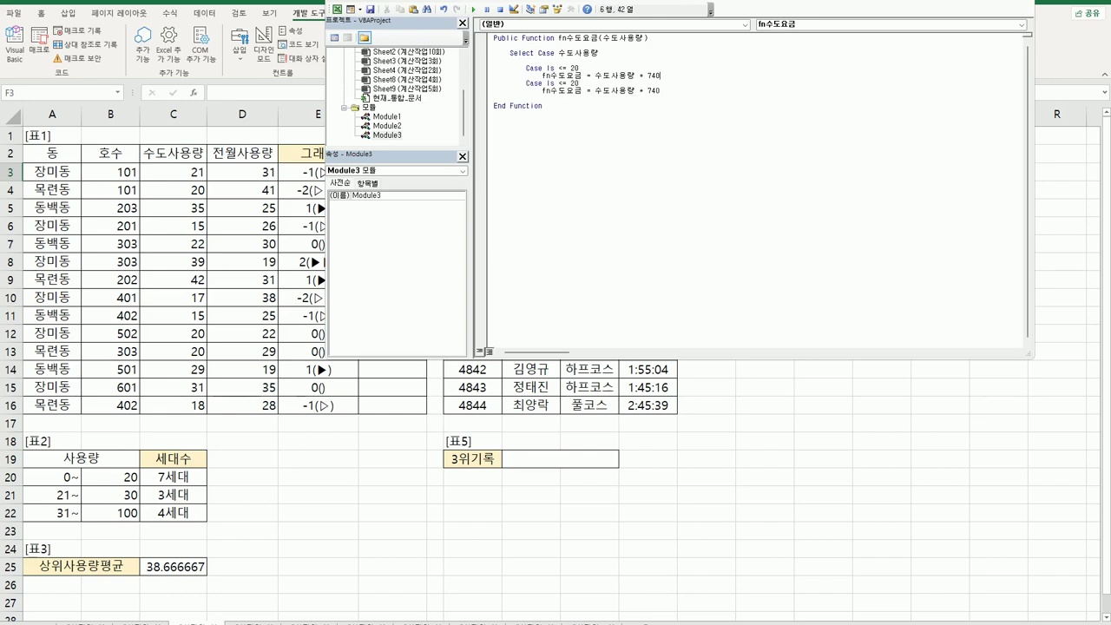
left_click(661, 76)
key("Return")
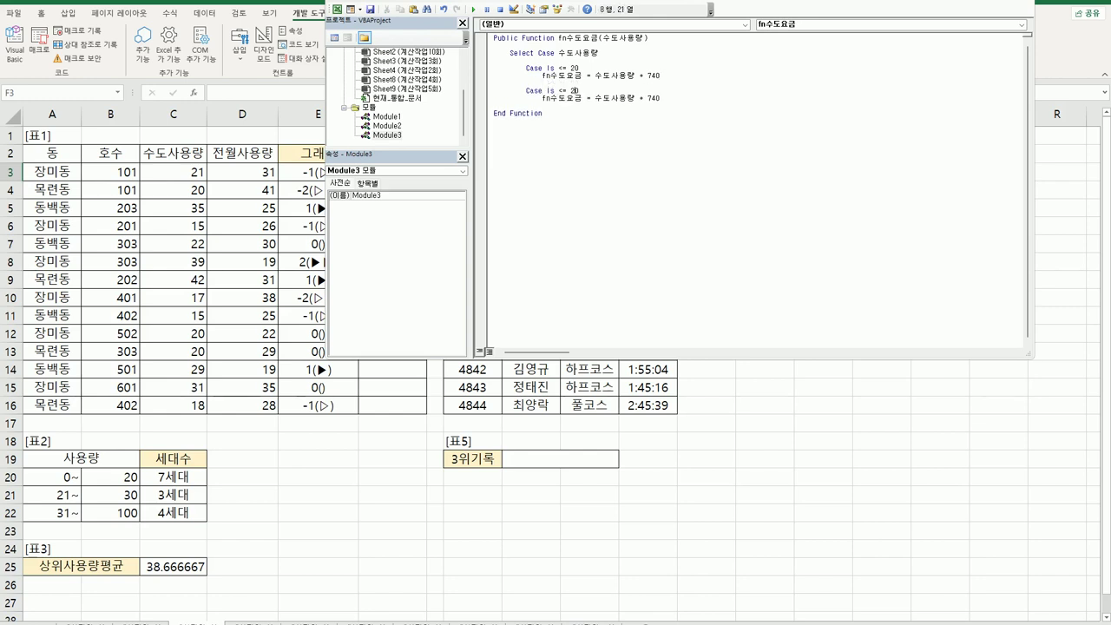
Change the duplicated branch to Case Is <= 30 with a multiplier of 1090
key("Left")
key("Delete")
type("3")
left_click(660, 98)
key("Left")
type("1090")
key("Delete")
key("Delete")
key("Delete")
key("Return")
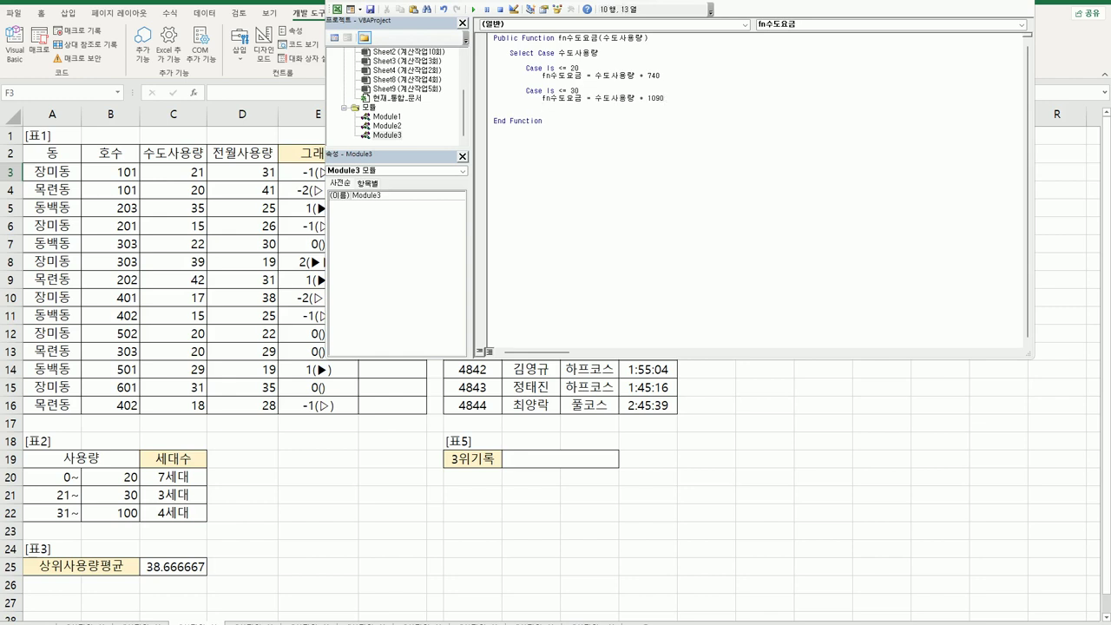
Paste another copy of the branch below the second case and change its condition to Case Else
key("Return")
key("shift+Tab")
key("ctrl+v")
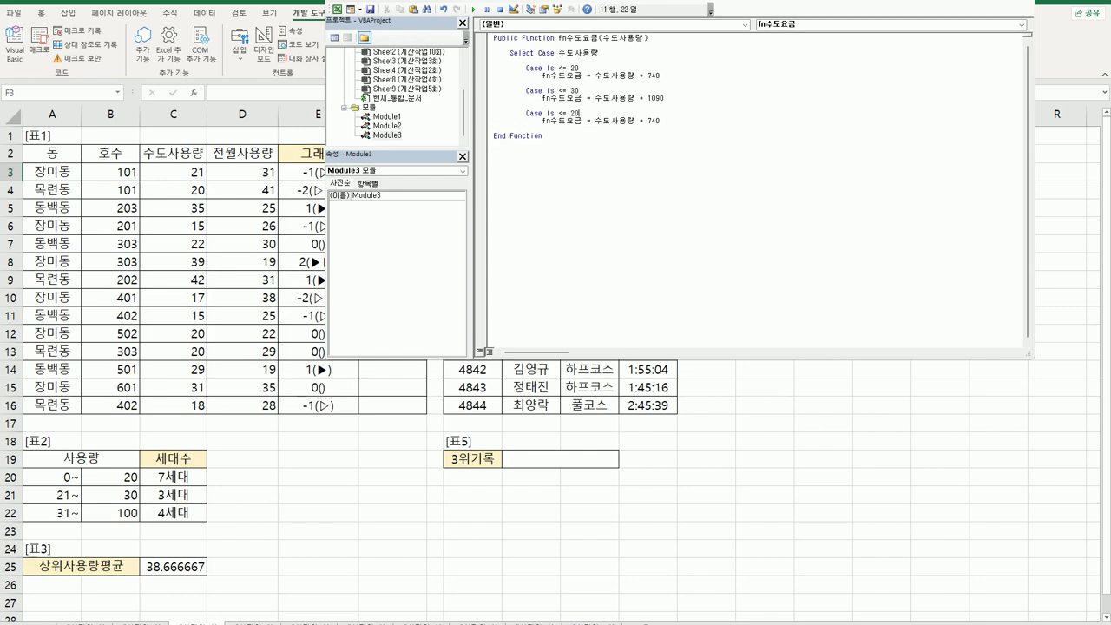
left_click_drag(578, 113, 546, 113)
type("ㄷ")
key("BackSpace")
type("lese")
key("BackSpace")
key("BackSpace")
key("BackSpace")
type("Else")
Set the multiplier in the Case Else branch to 2090
left_click(661, 121)
key("shift+Left")
key("shift+Left")
key("shift+Left")
type("2090")
key("Return")
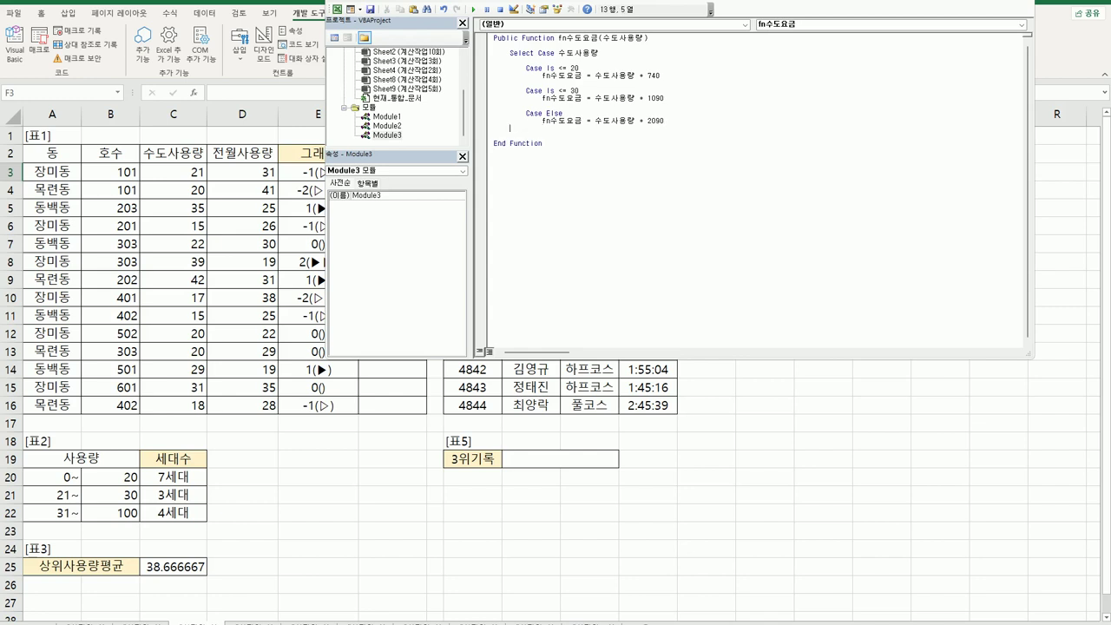
Finish the block with End Select and leave a blank line above it
type("end select")
key("Up")
key("End")
key("Return")
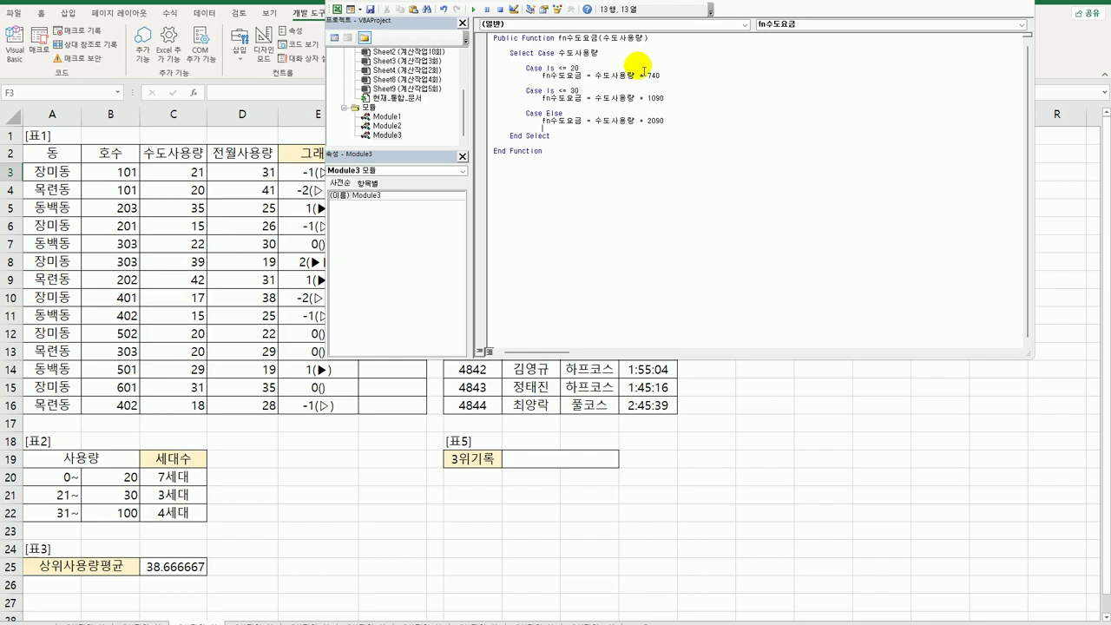
Check the three case branches of fn수도요금, then close the code editor to return to the worksheet
left_click(597, 76)
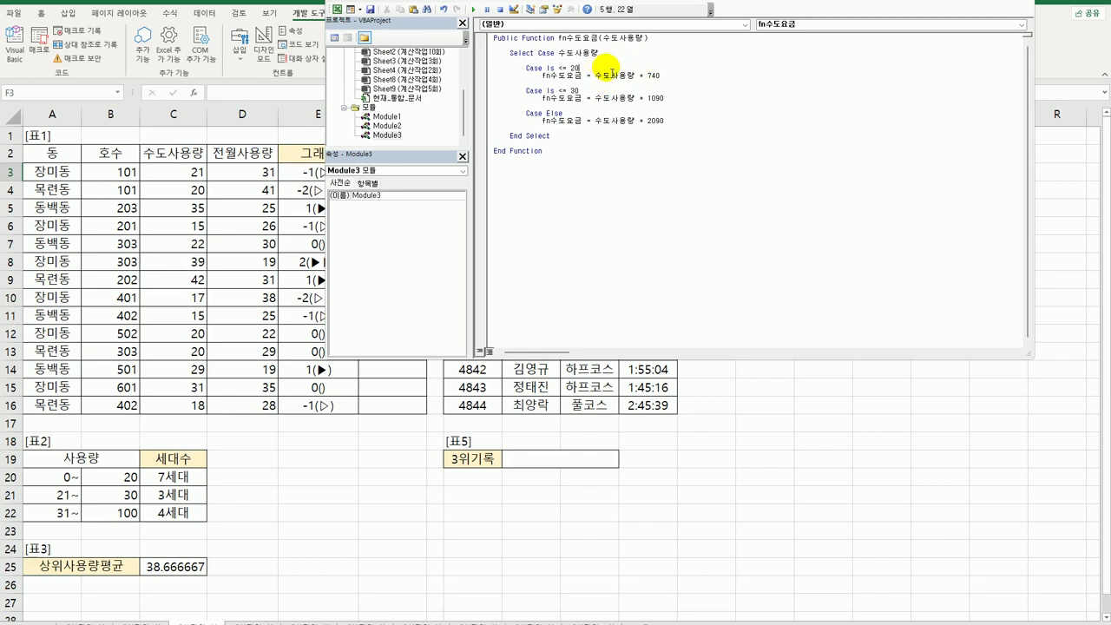
left_click(674, 76)
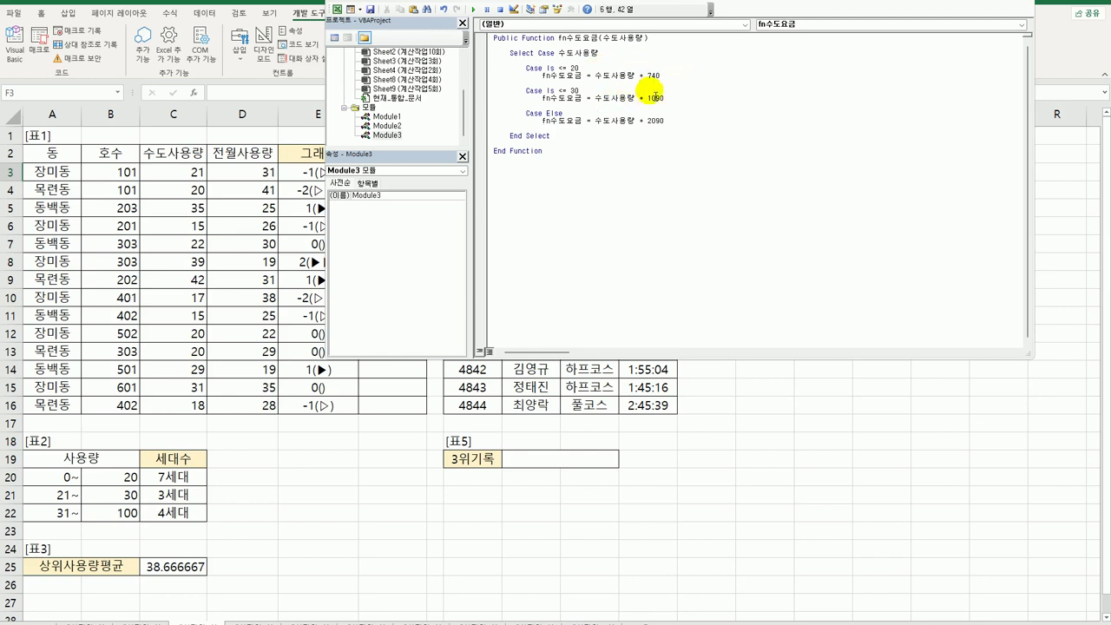
left_click(691, 107)
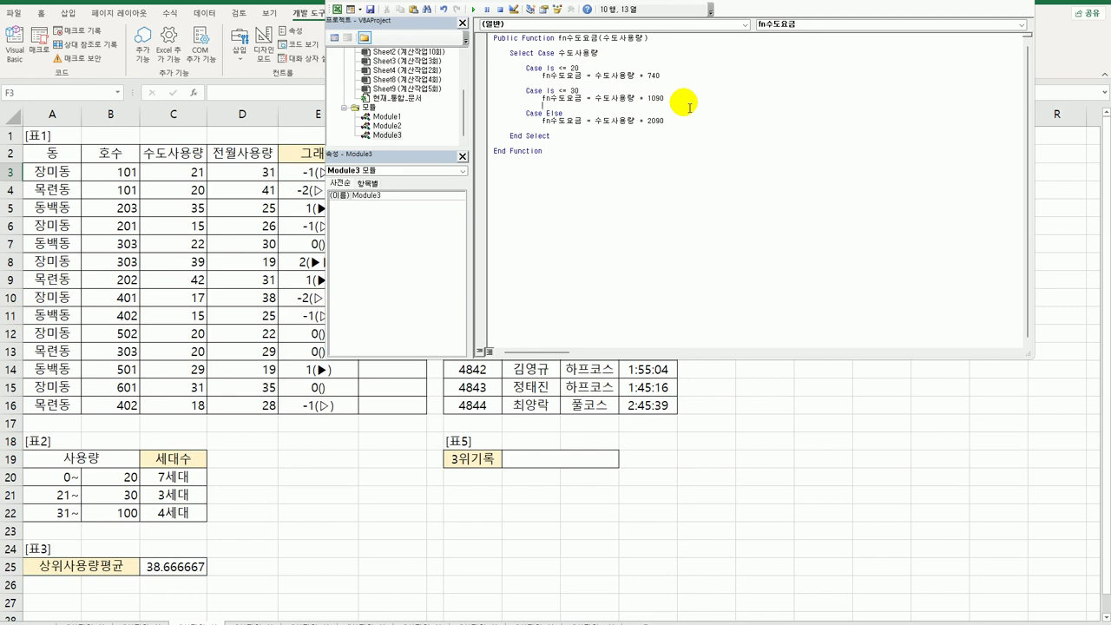
left_click(691, 121)
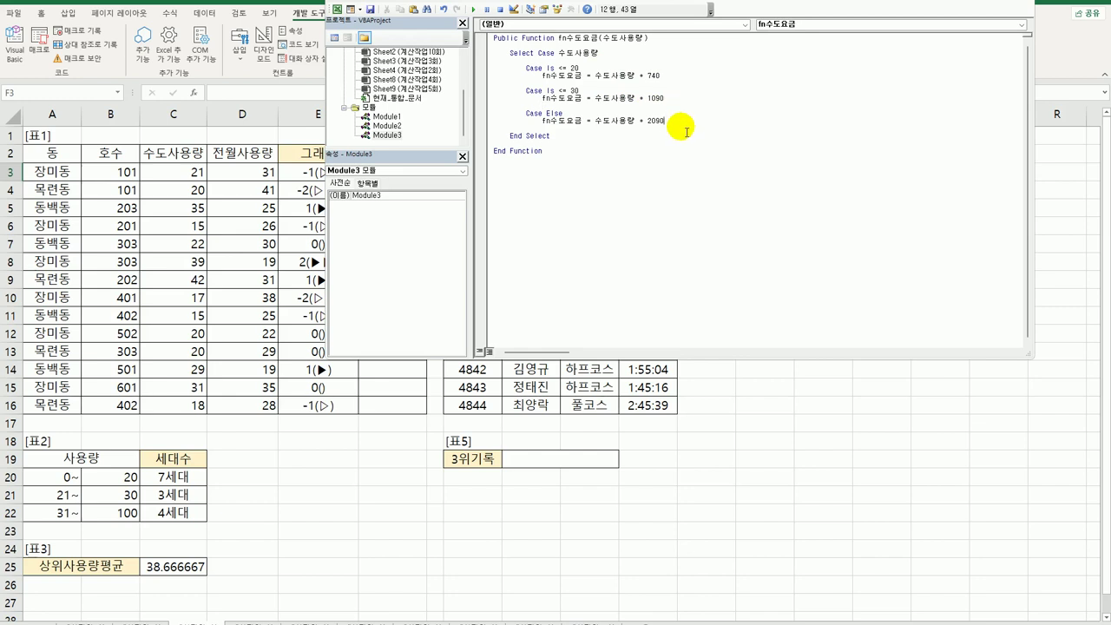
left_click(903, 1)
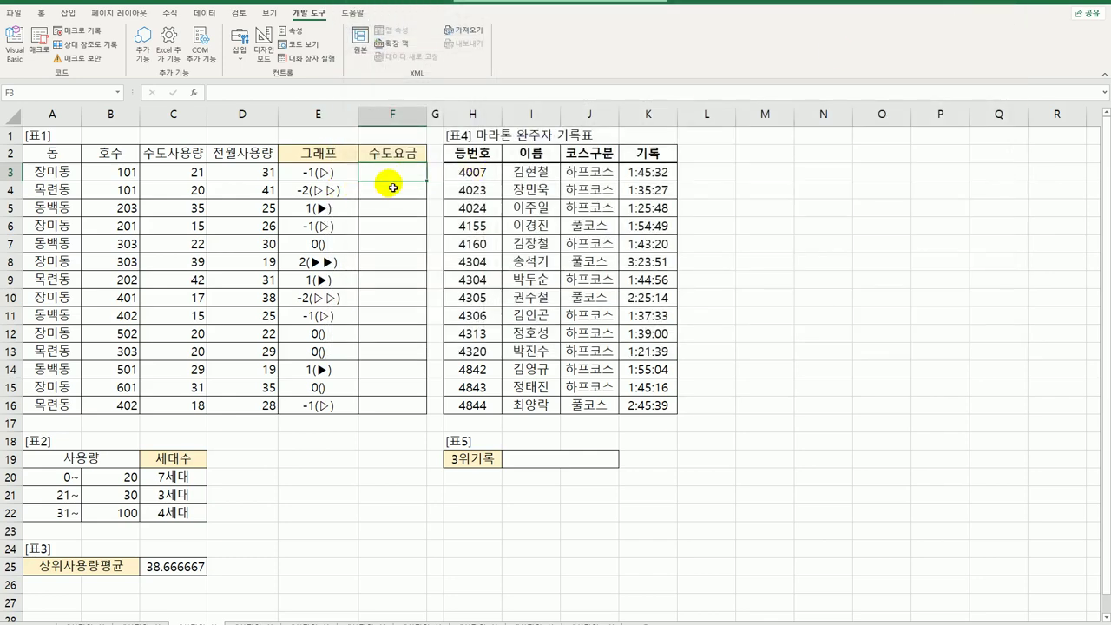
Calculate F3 with the custom function fn수도요금 using C3 as its argument, and fill the formula down the 수도요금 column to F16
left_click(196, 93)
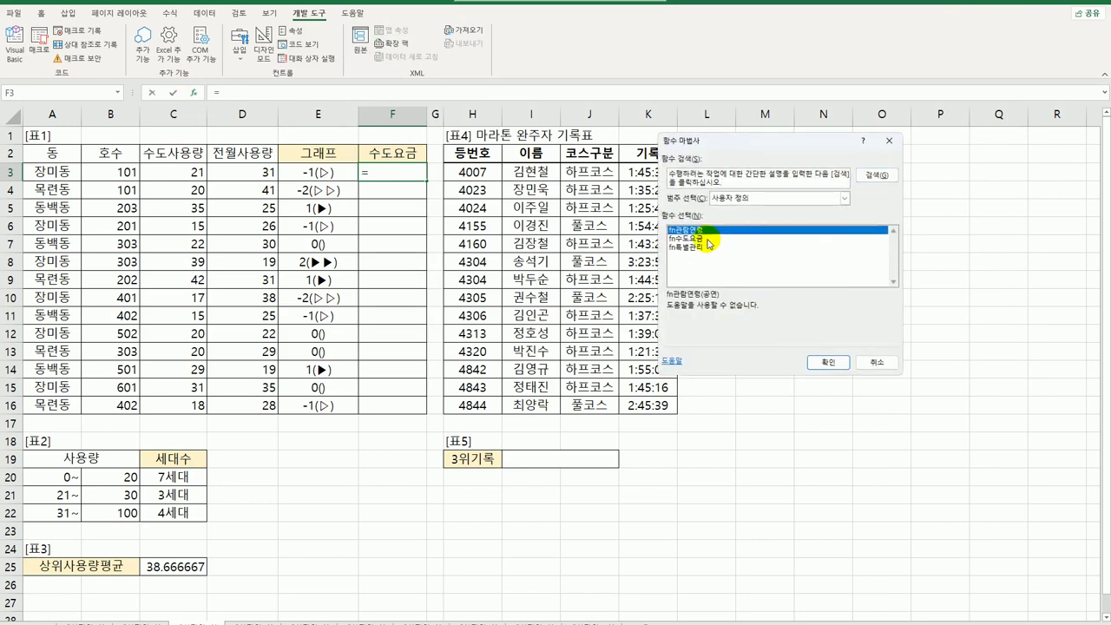
left_click(705, 238)
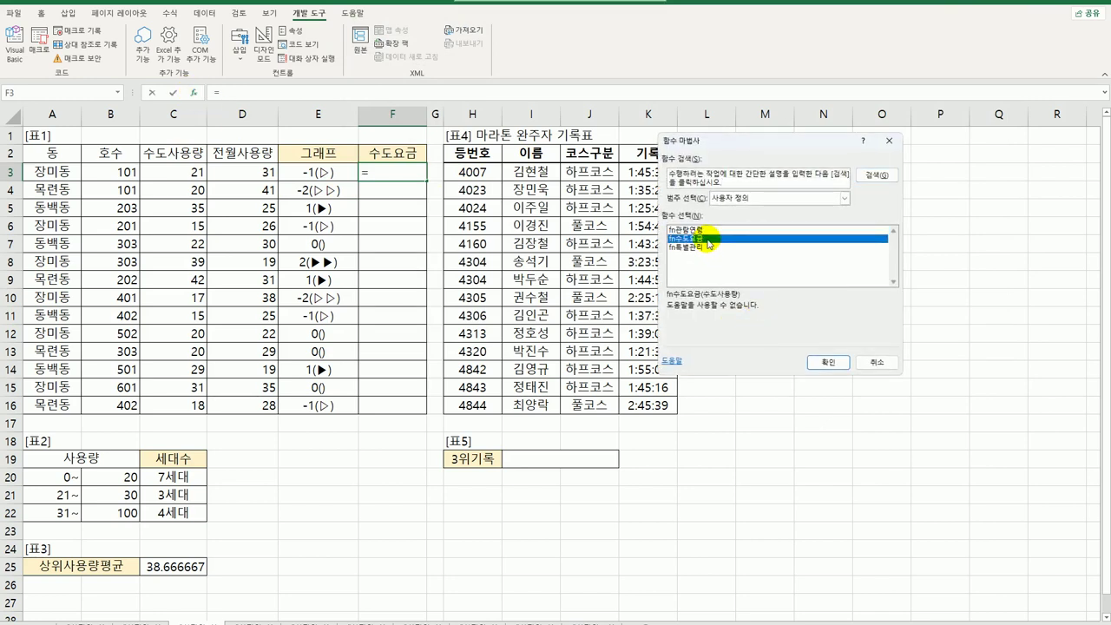
left_click(827, 362)
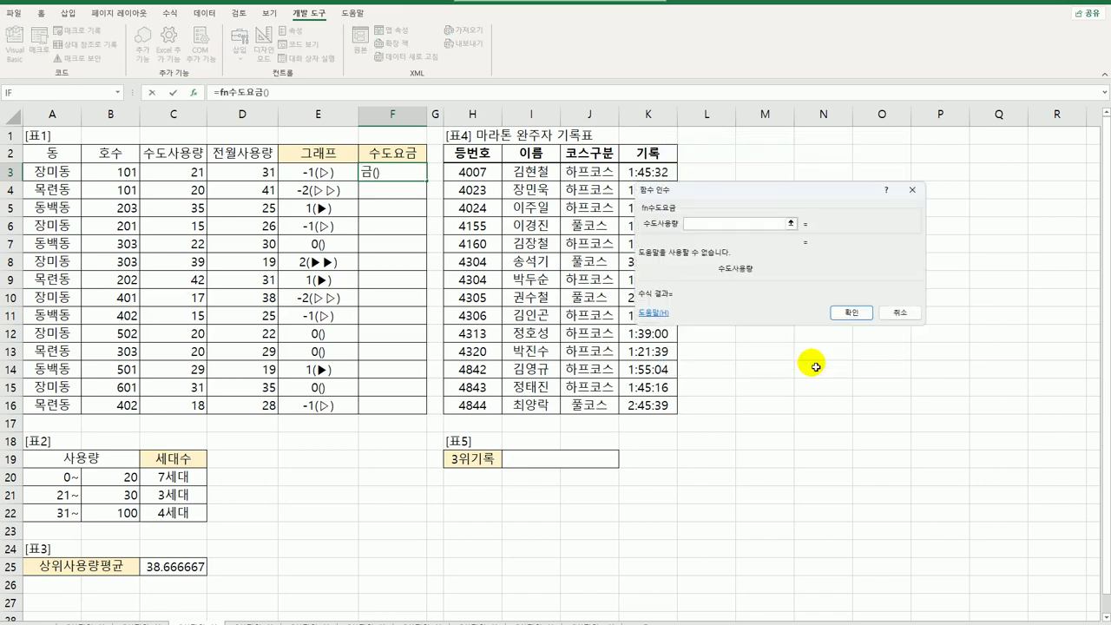
left_click(191, 172)
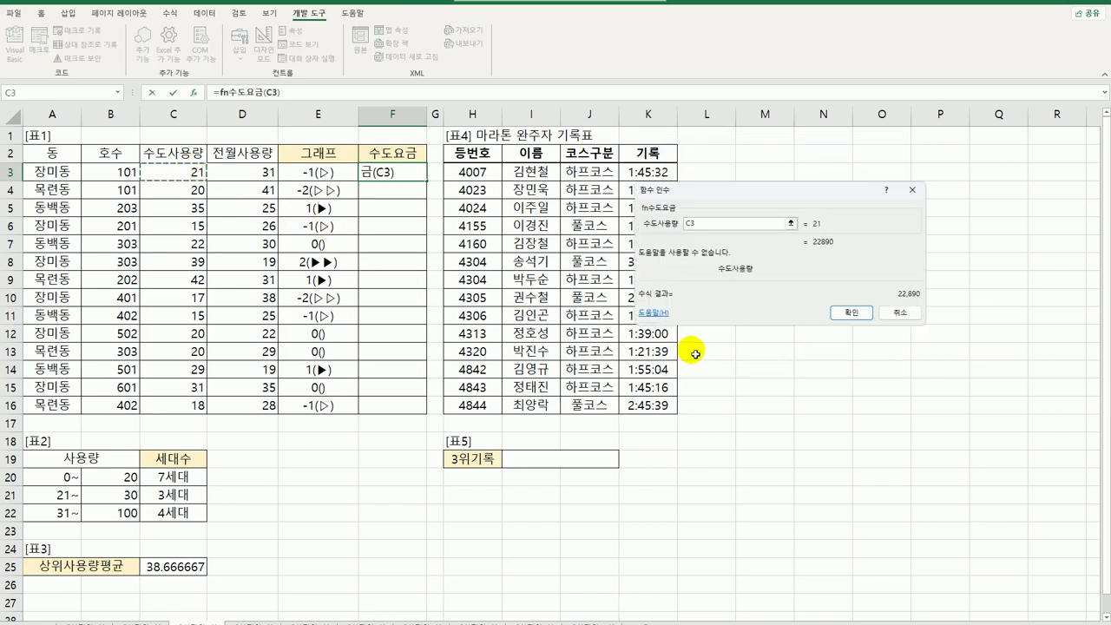
left_click(847, 314)
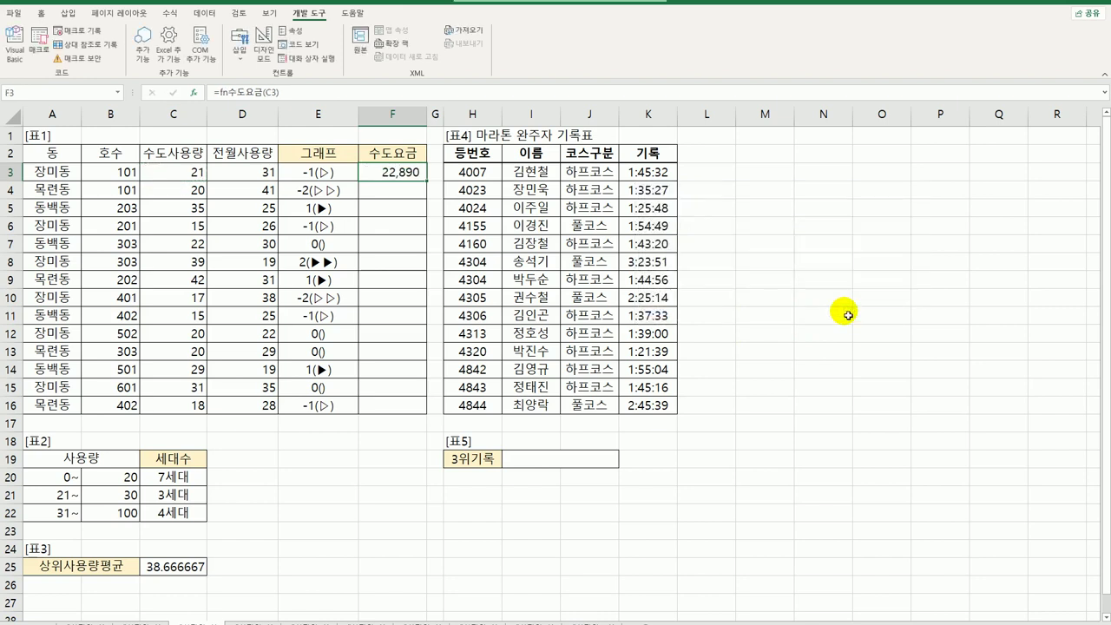
double_click(428, 181)
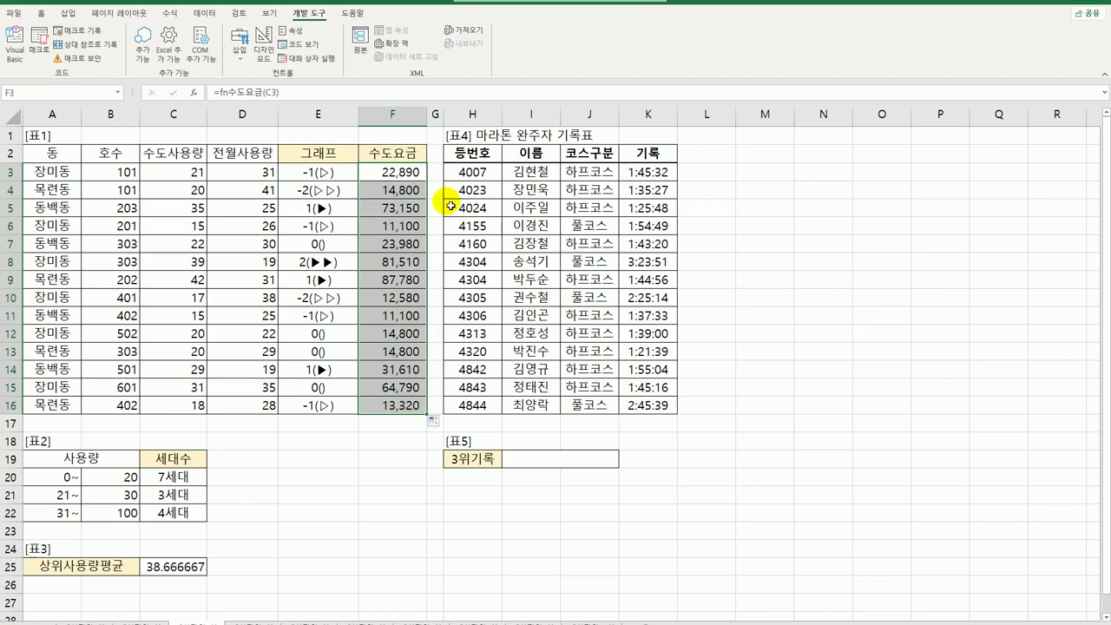
Enter =SMALL(K3:K16,3) in the 3위기록 result cell to get the third-fastest marathon record
left_click(557, 464)
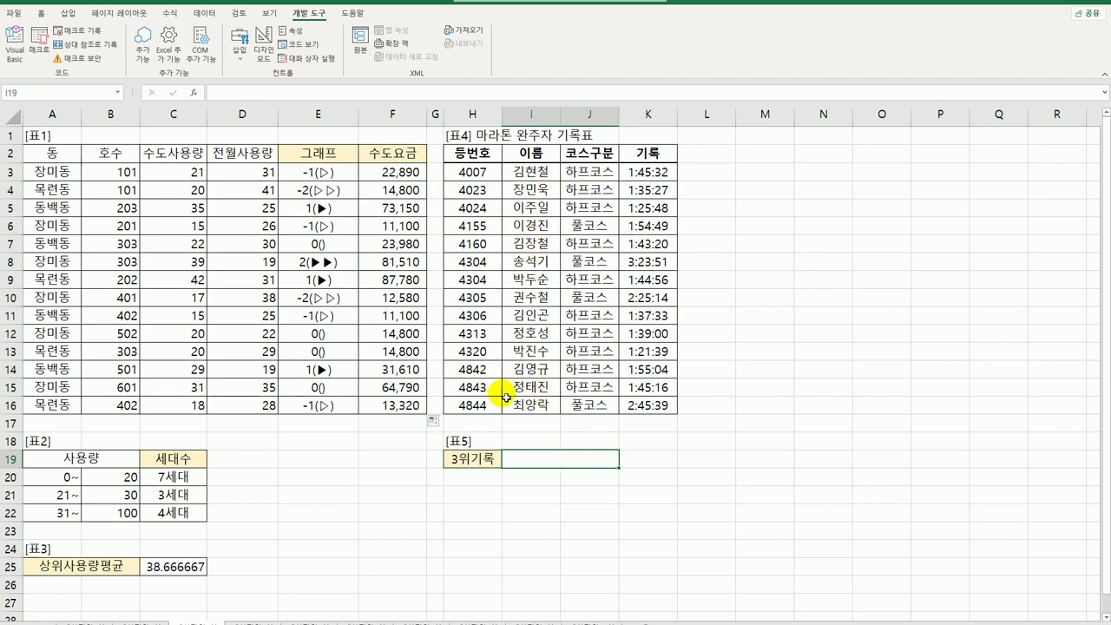
left_click(669, 175)
left_click_drag(671, 189, 656, 407)
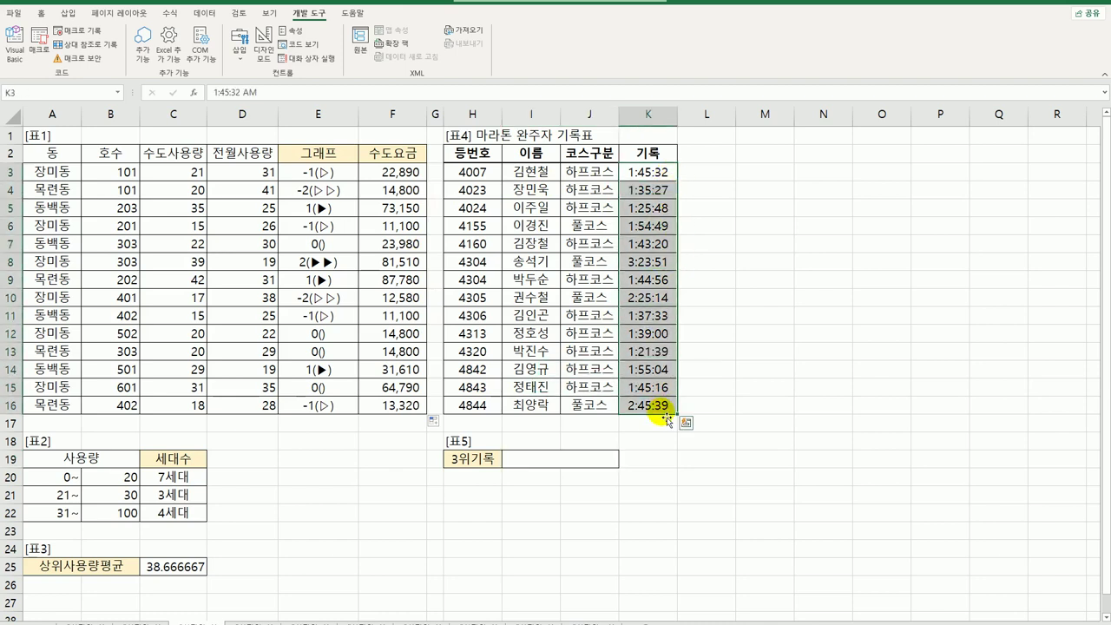
left_click(529, 462)
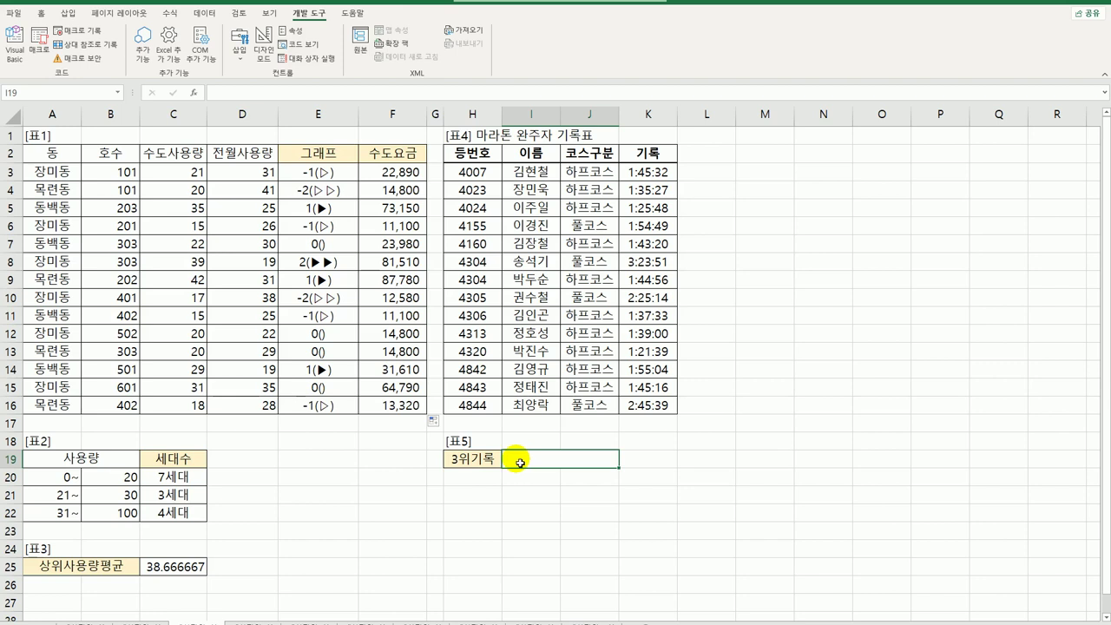
type("=sm")
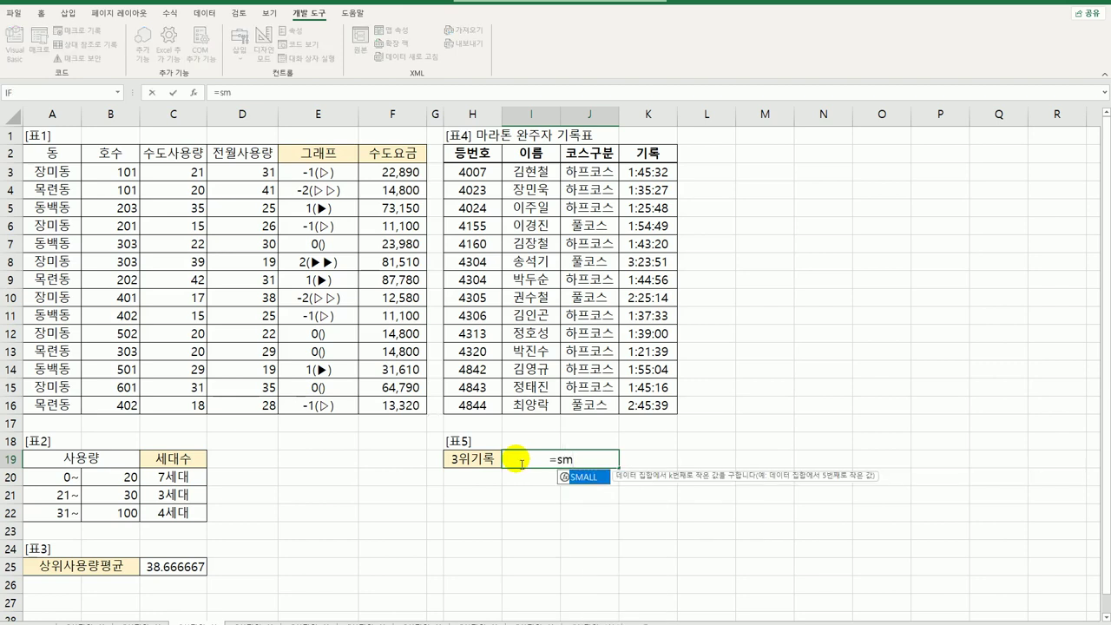
key("Tab")
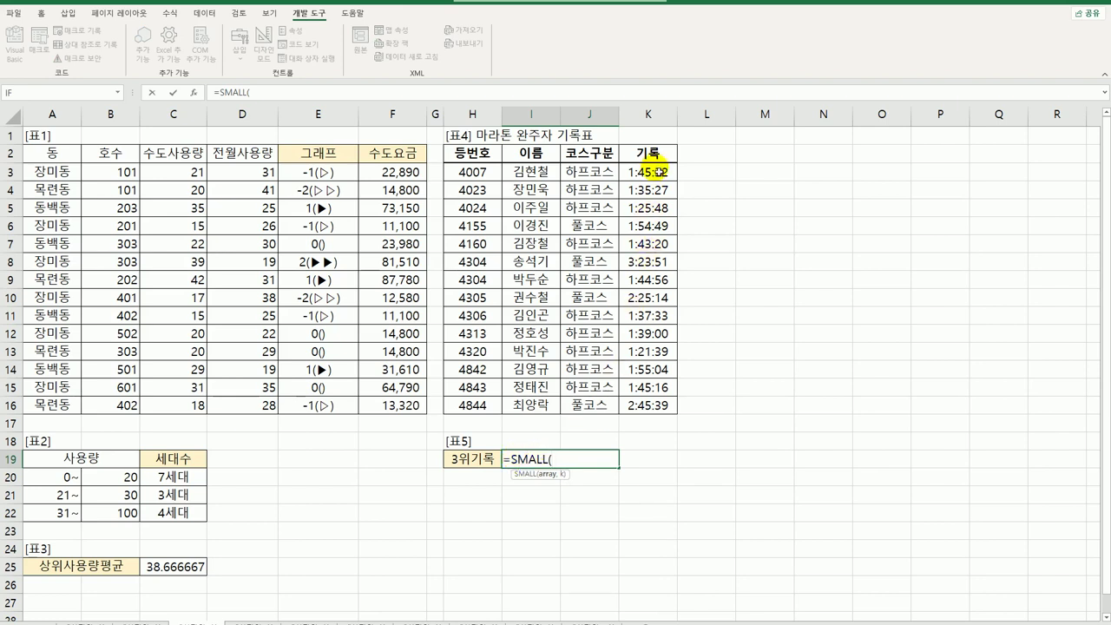
left_click_drag(658, 171, 662, 405)
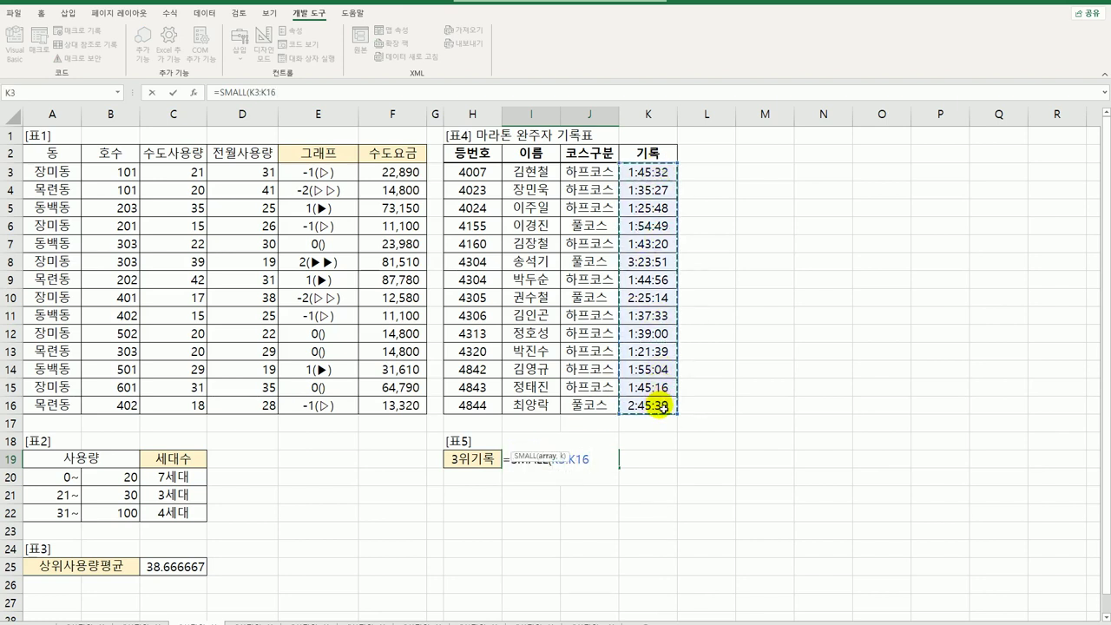
type(",3")
key("Return")
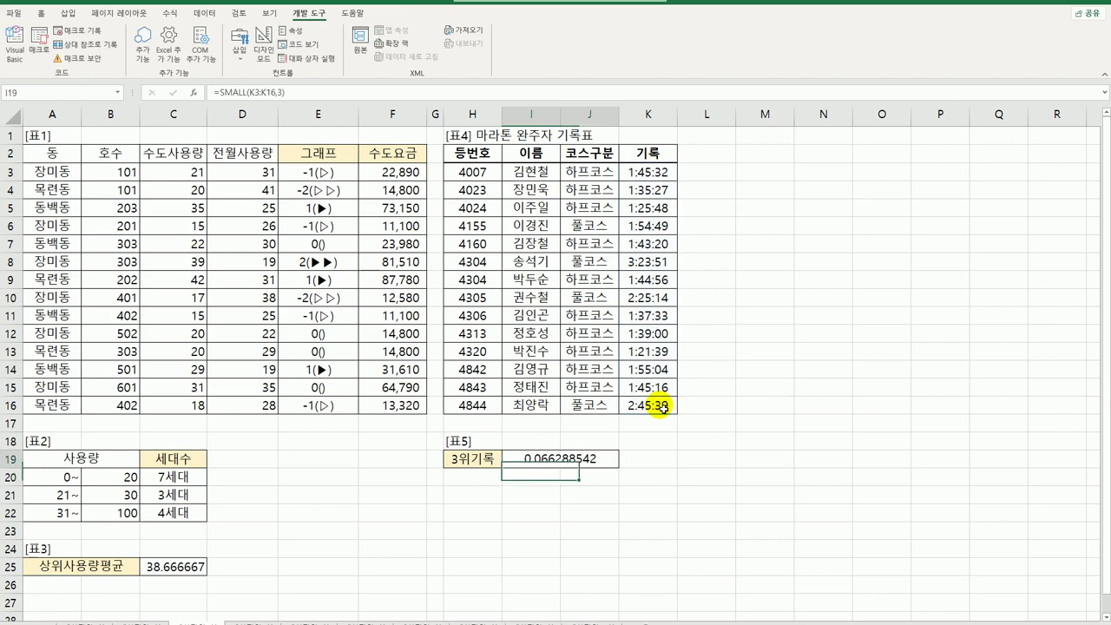
key("Up")
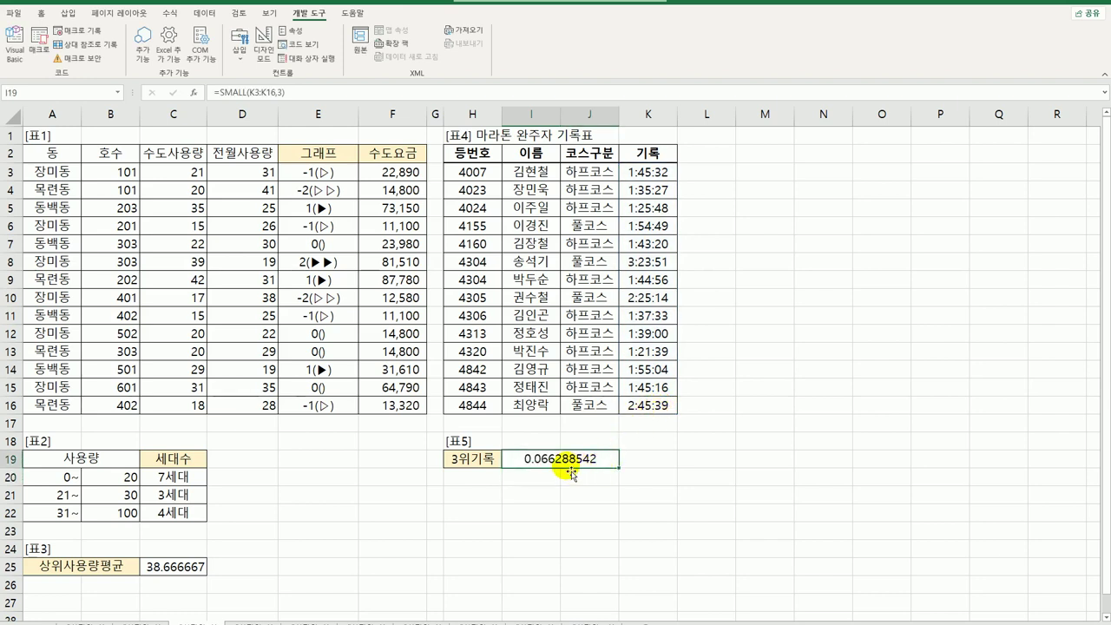
right_click(554, 468)
left_click(612, 392)
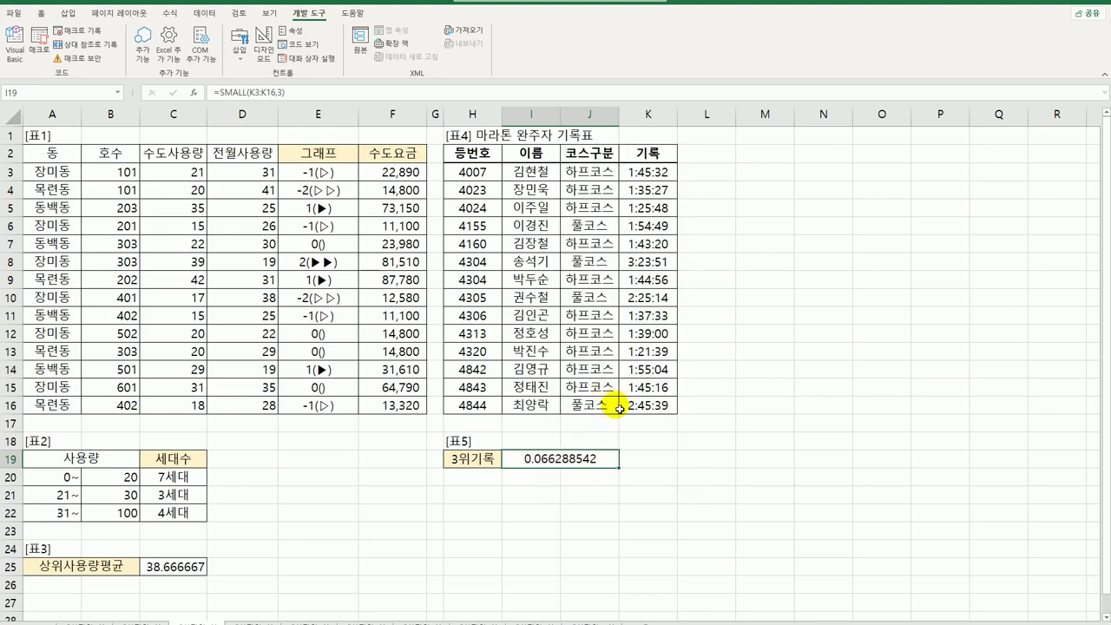
left_click(486, 371)
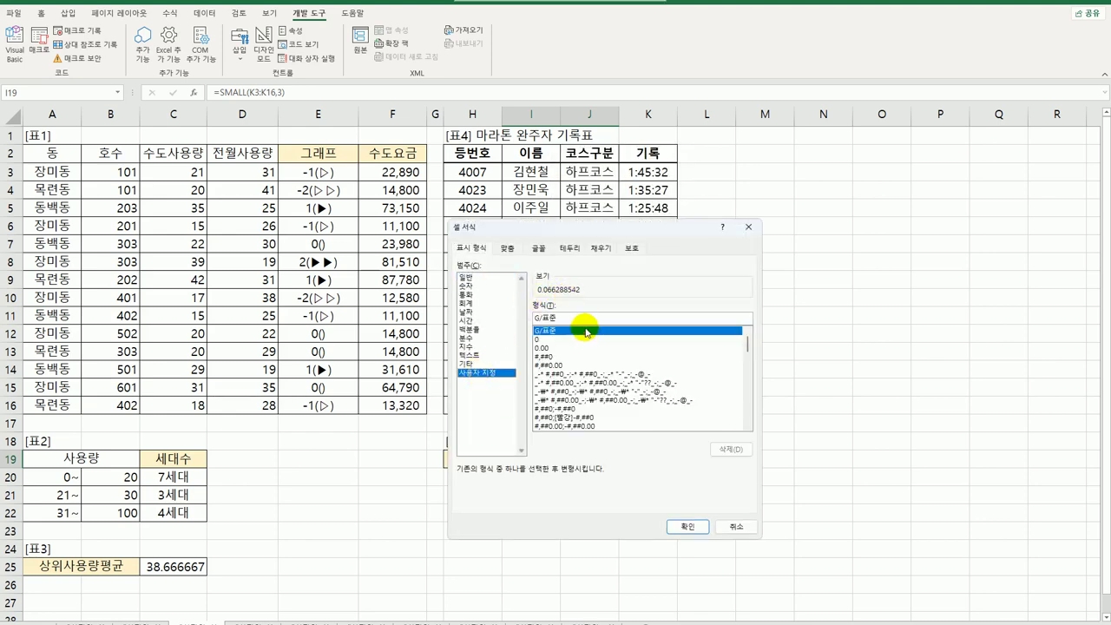
left_click(746, 227)
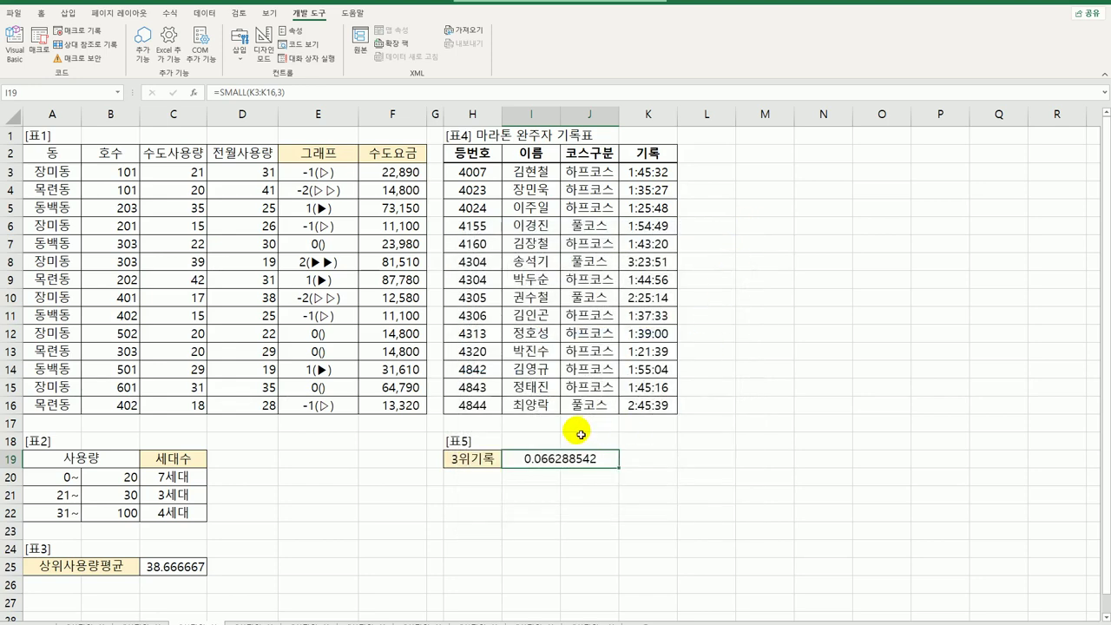
Wrap the SMALL formula in I19 in HOUR and append the text "시간 " to it with &
double_click(519, 464)
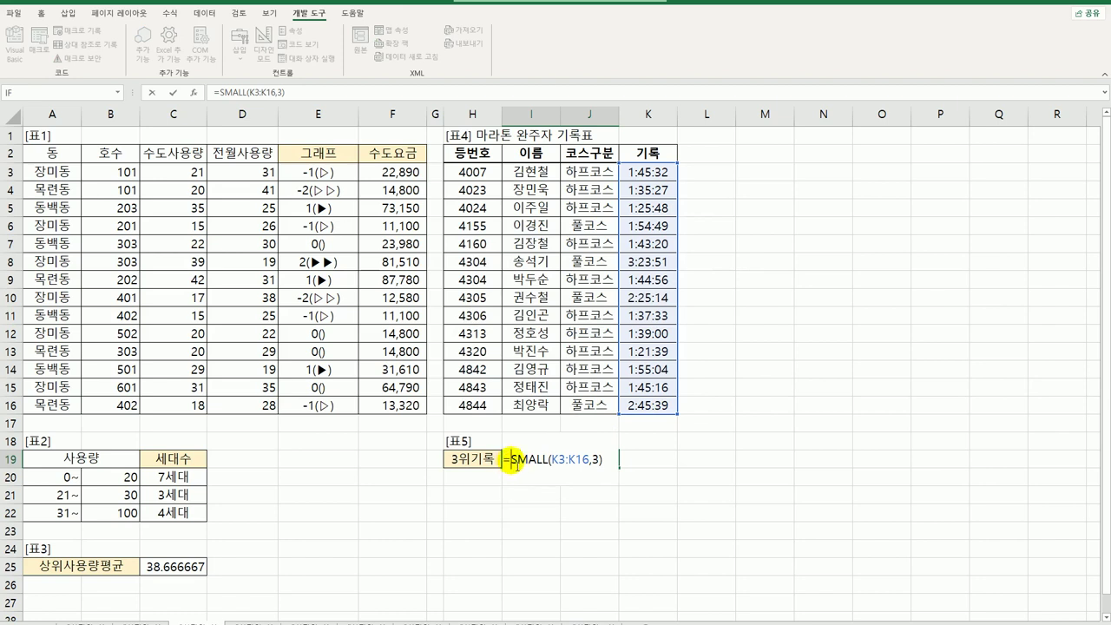
type("hour")
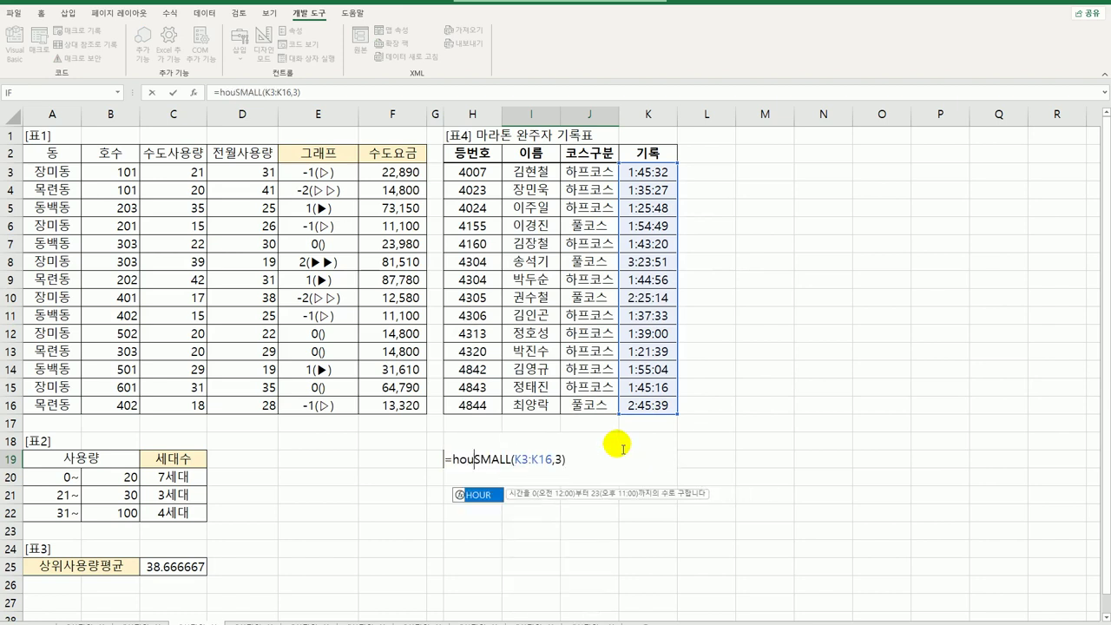
key("Tab")
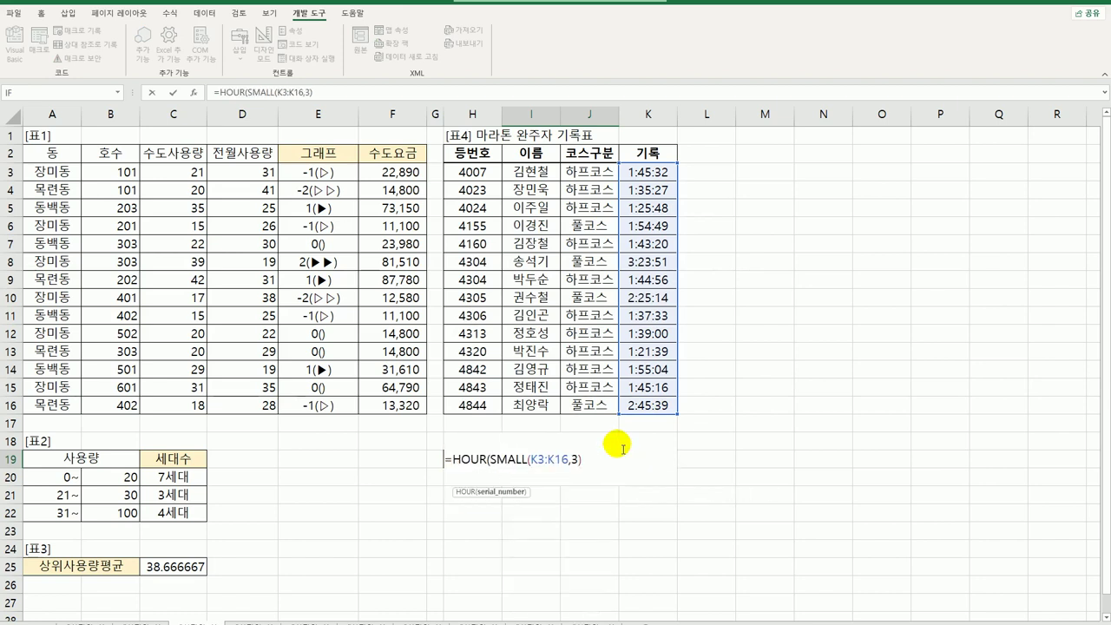
key("End")
type(")")
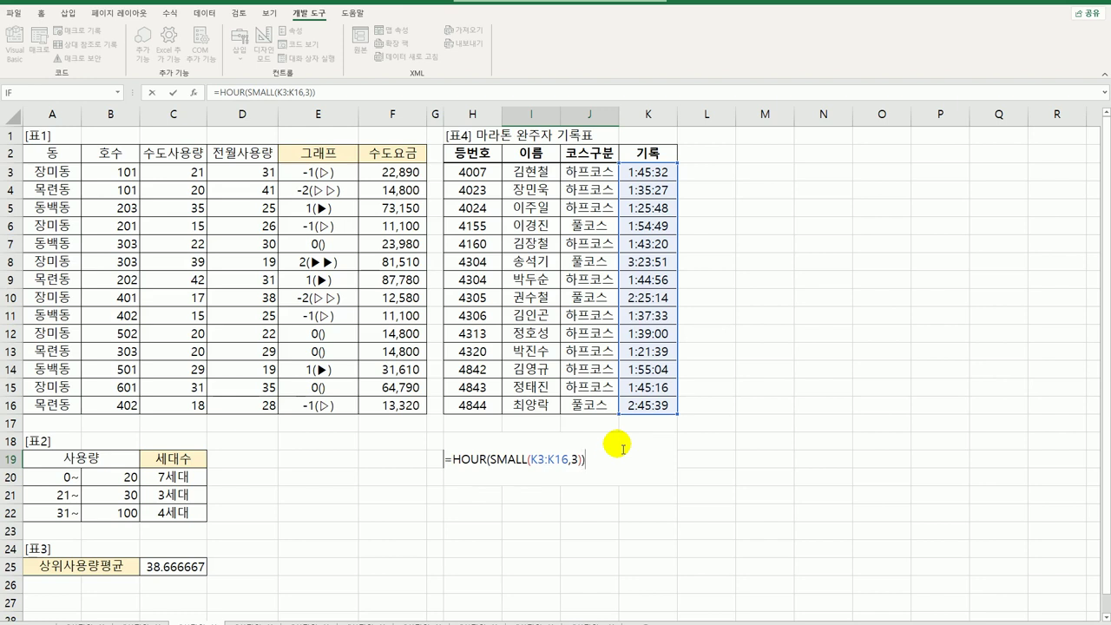
type("&\"시간 \"")
key("ctrl+Return")
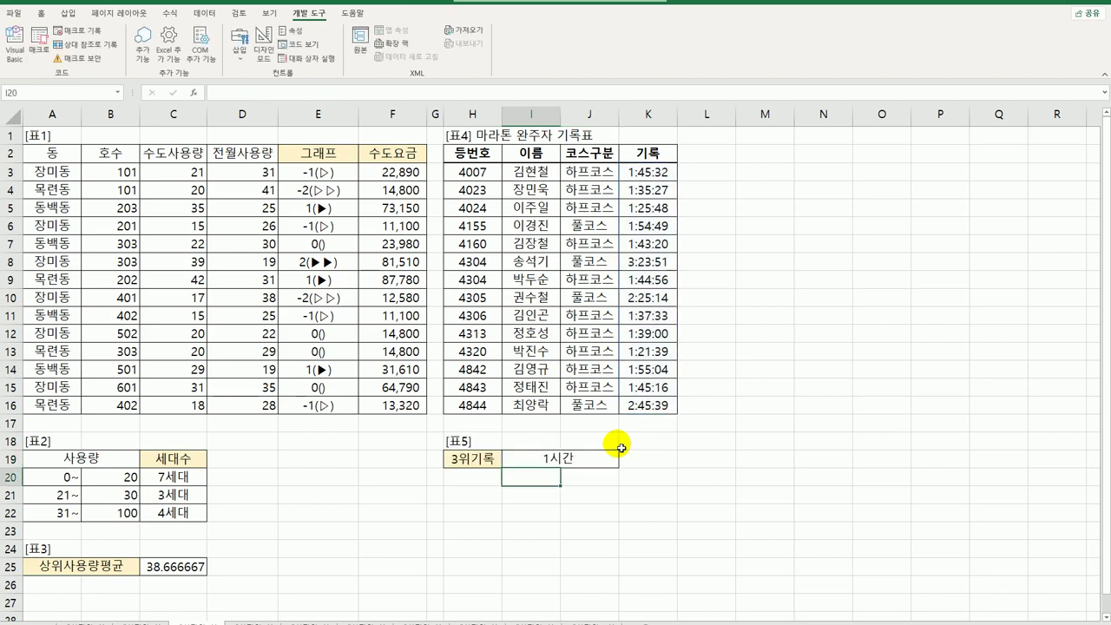
Copy the whole HOUR expression with its "시간 " text and append the copy to the I19 formula with &
key("F2")
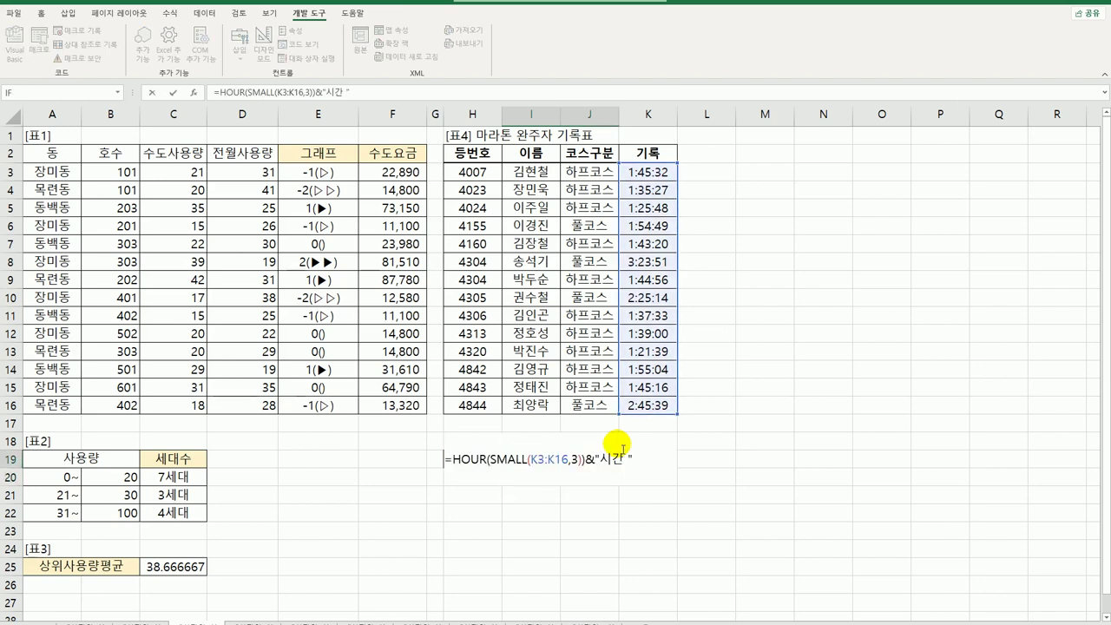
key("shift+Home")
key("shift+Right")
key("ctrl+c")
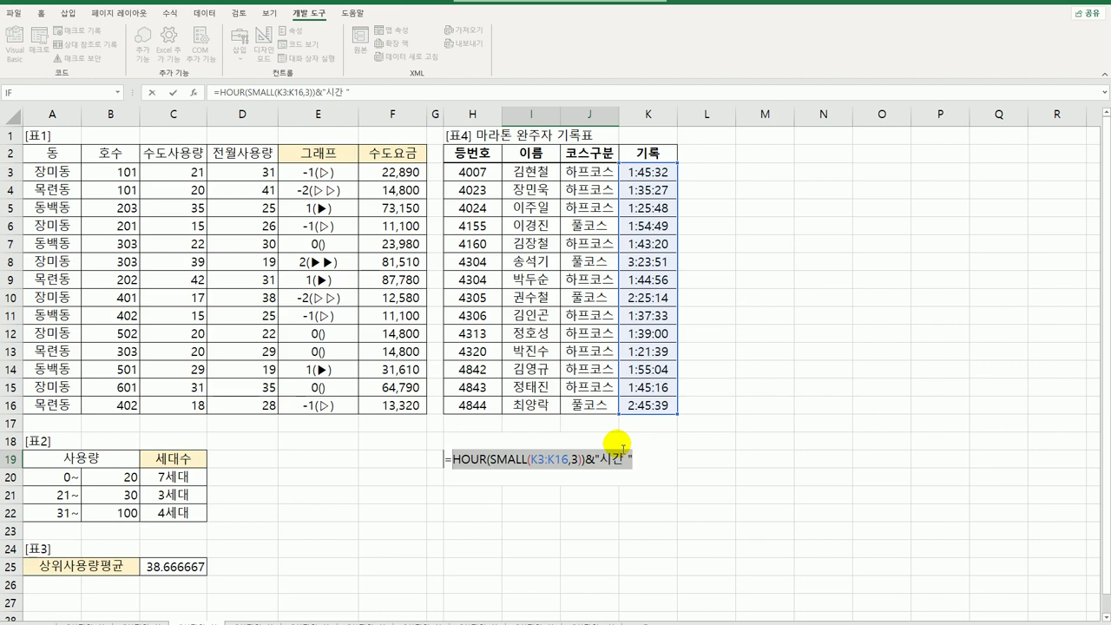
key("End")
type("&")
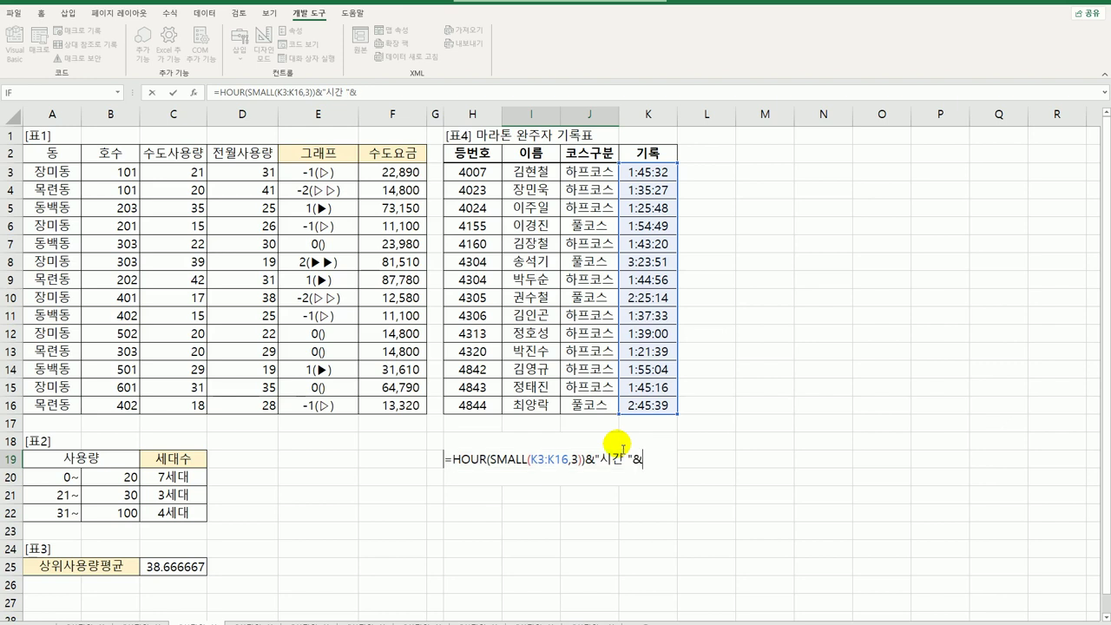
key("ctrl+v")
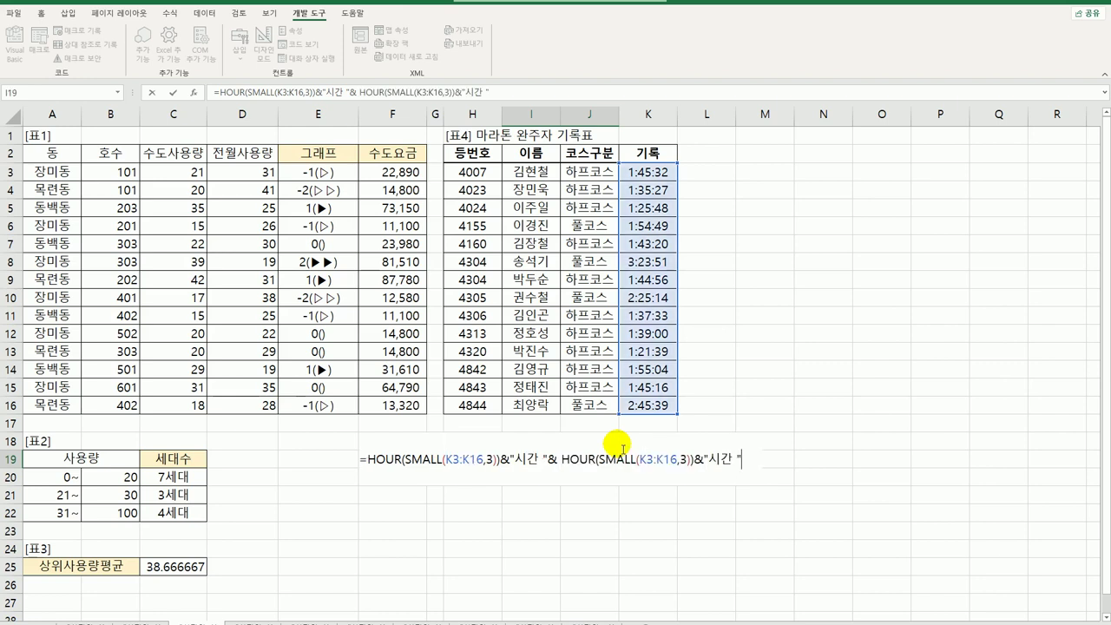
Change the appended copy's function to MINUTE and its unit text to "분 ", and add another & after it
double_click(574, 460)
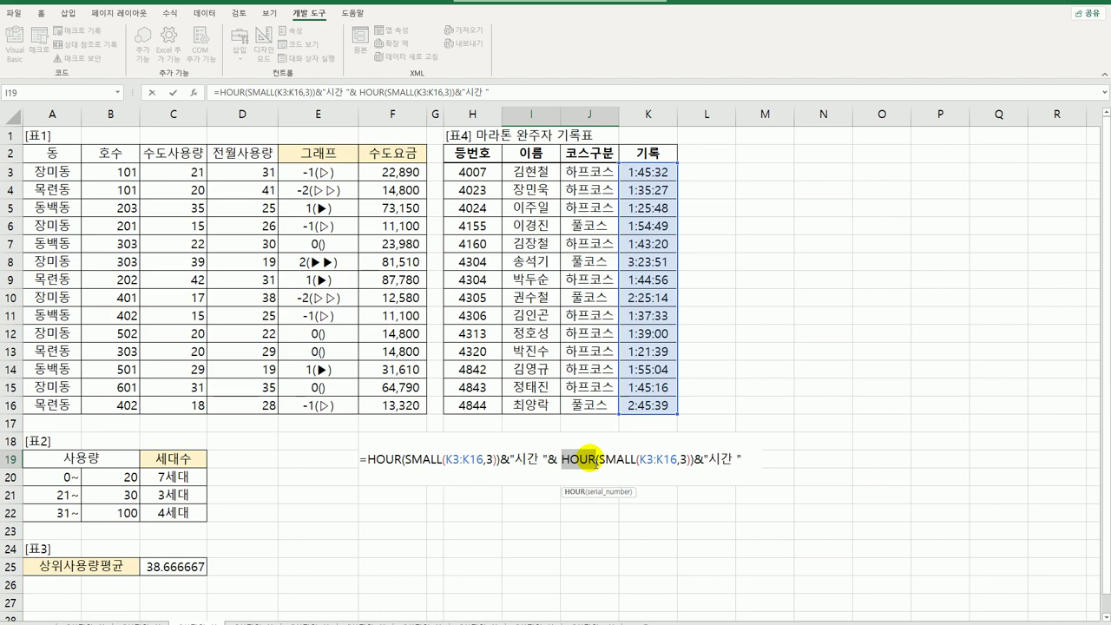
type("minu")
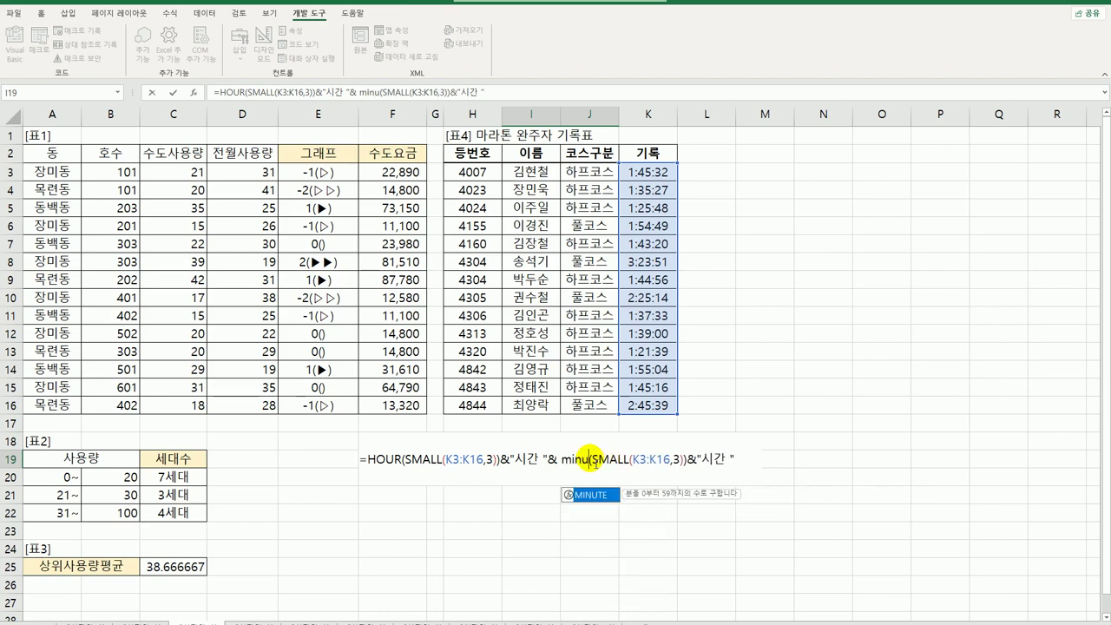
key("Tab")
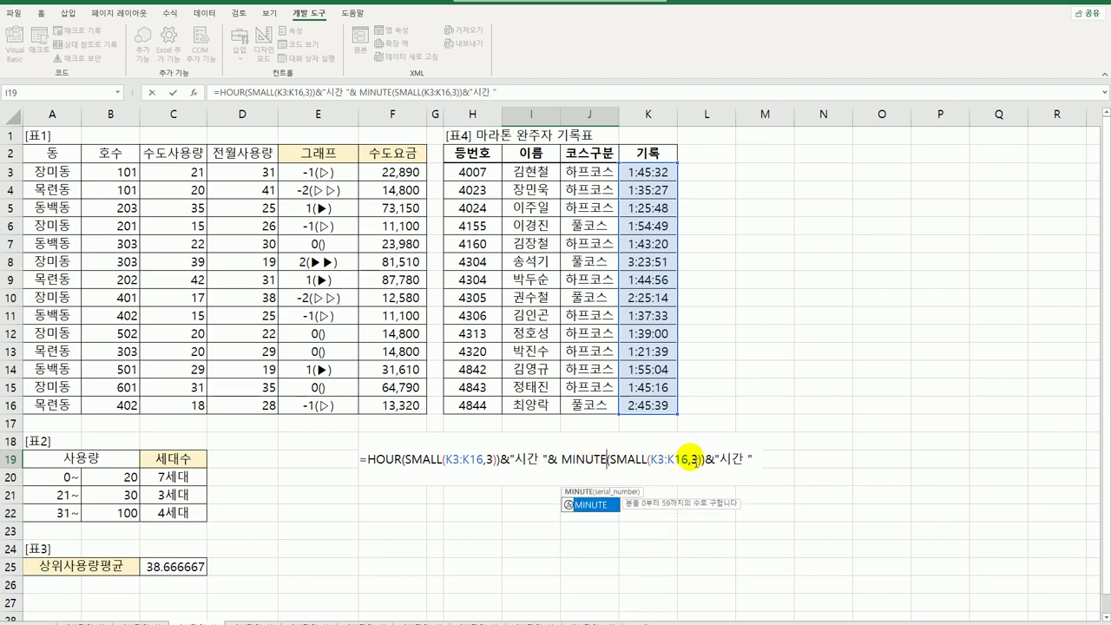
left_click_drag(718, 460, 741, 465)
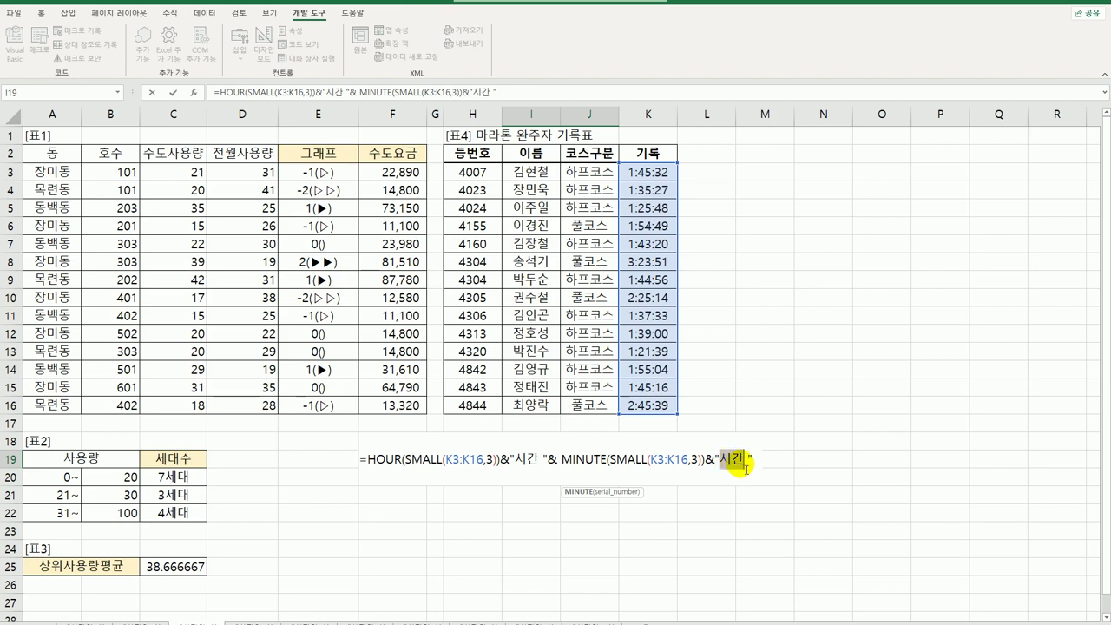
type("q")
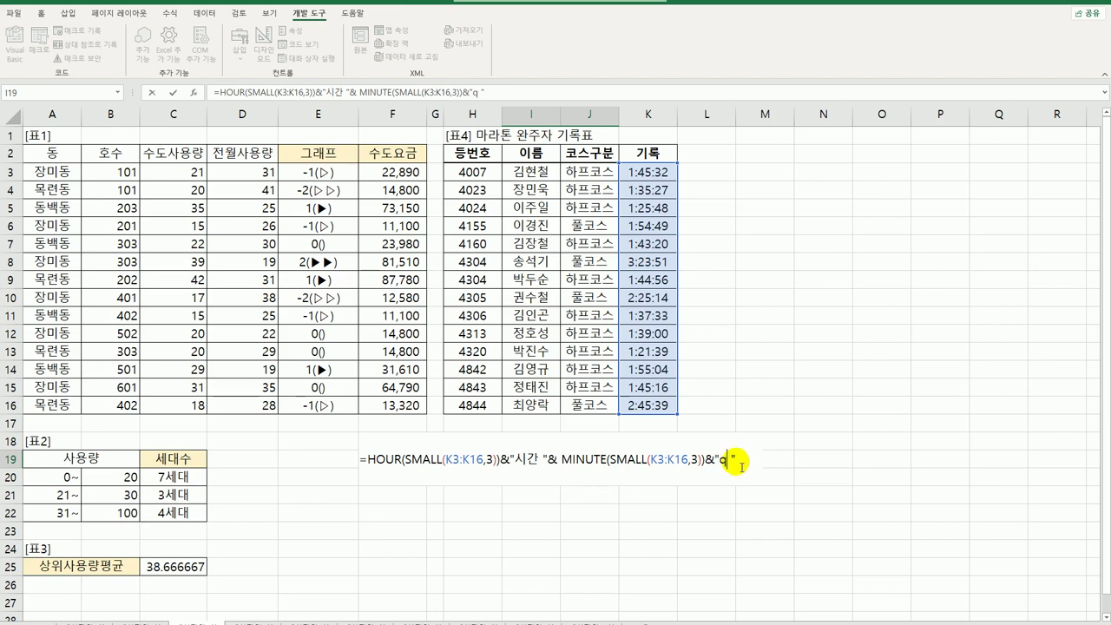
key("BackSpace")
type("분 \"&")
Append another copy of the HOUR expression to the end of the I19 formula and change its function to SECOND
key("ctrl+v")
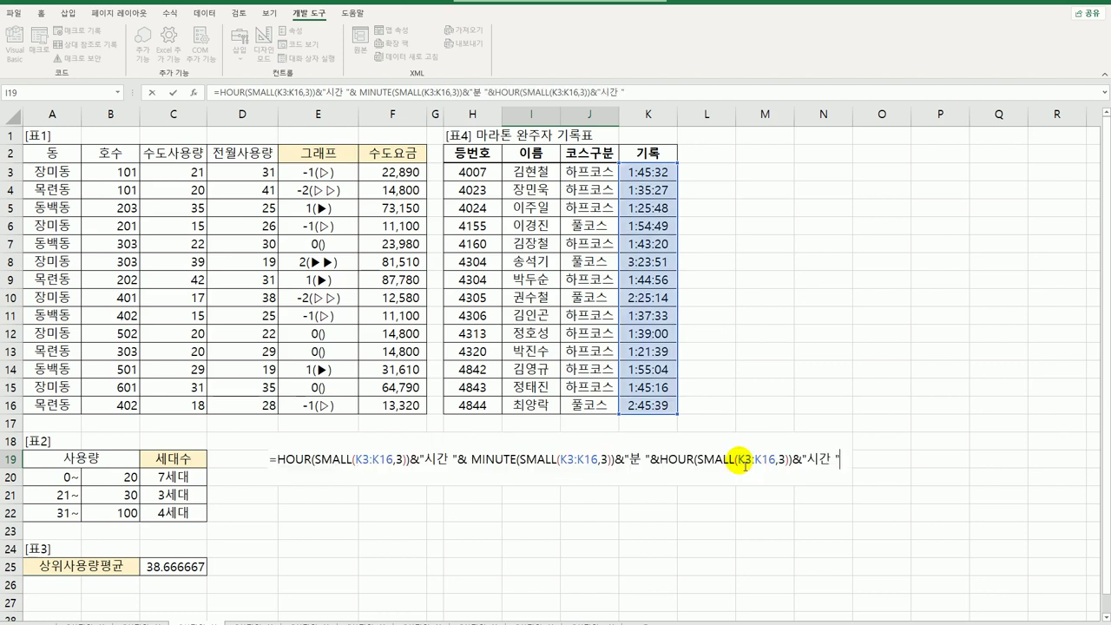
double_click(662, 457)
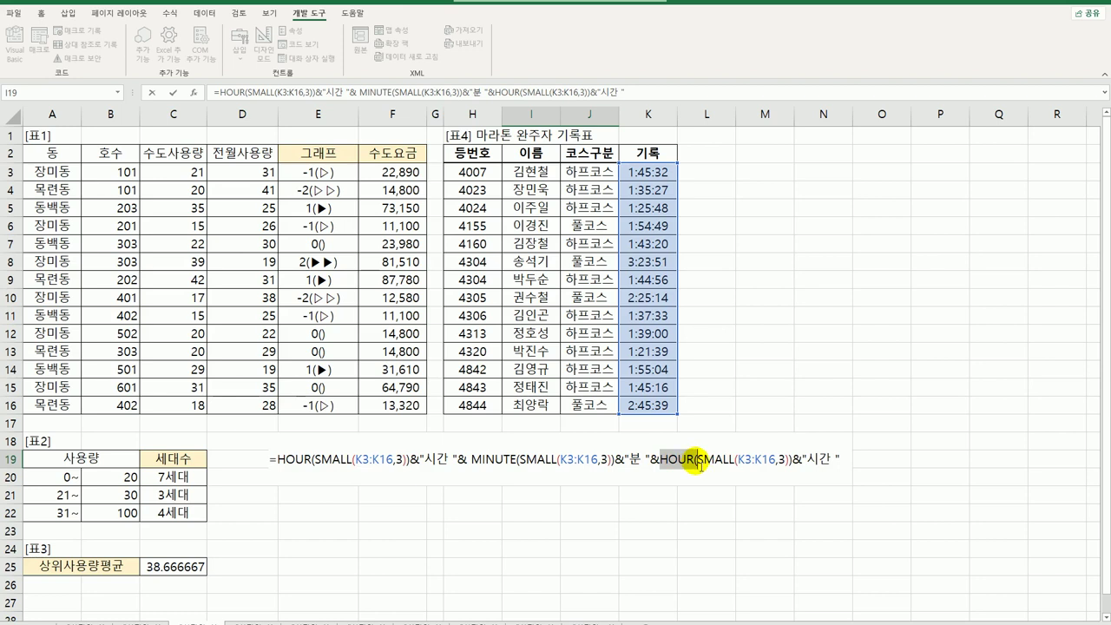
type("sec")
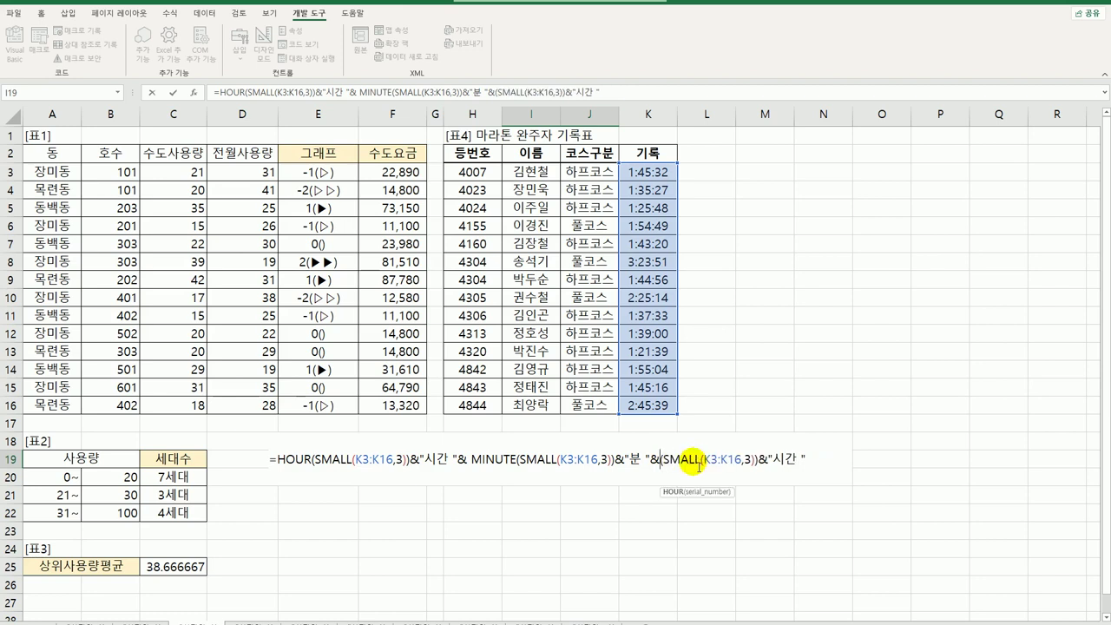
type("ond")
key("Tab")
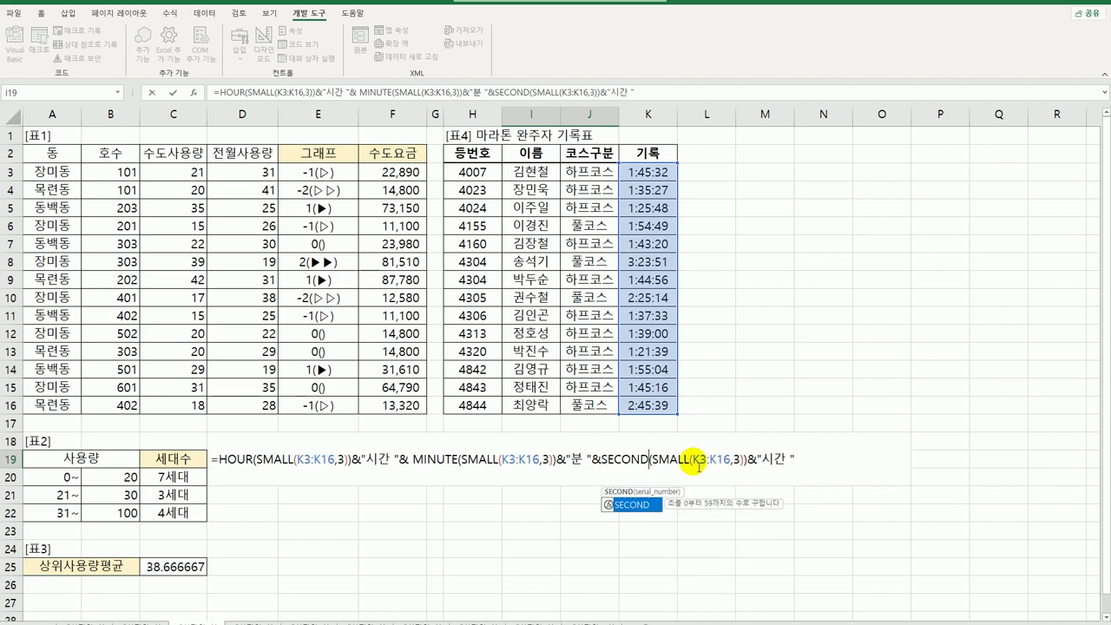
Change the unit text after the SECOND expression to "초" and commit the I19 formula, checking its result against the 기록 column
key("shift+Left")
key("shift+Left")
key("shift+Left")
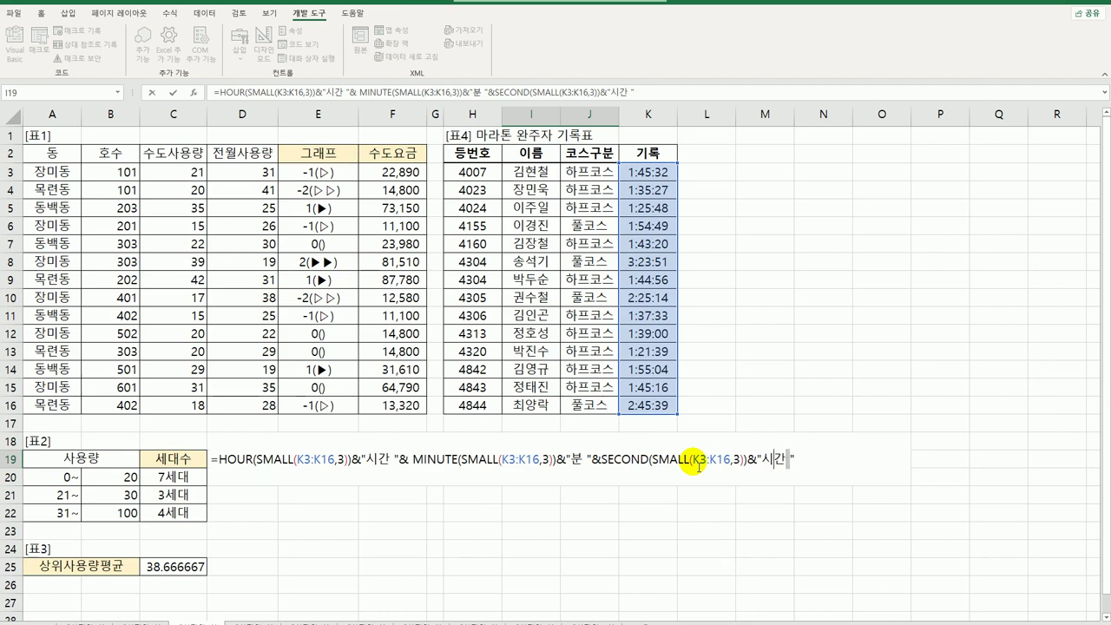
type("초")
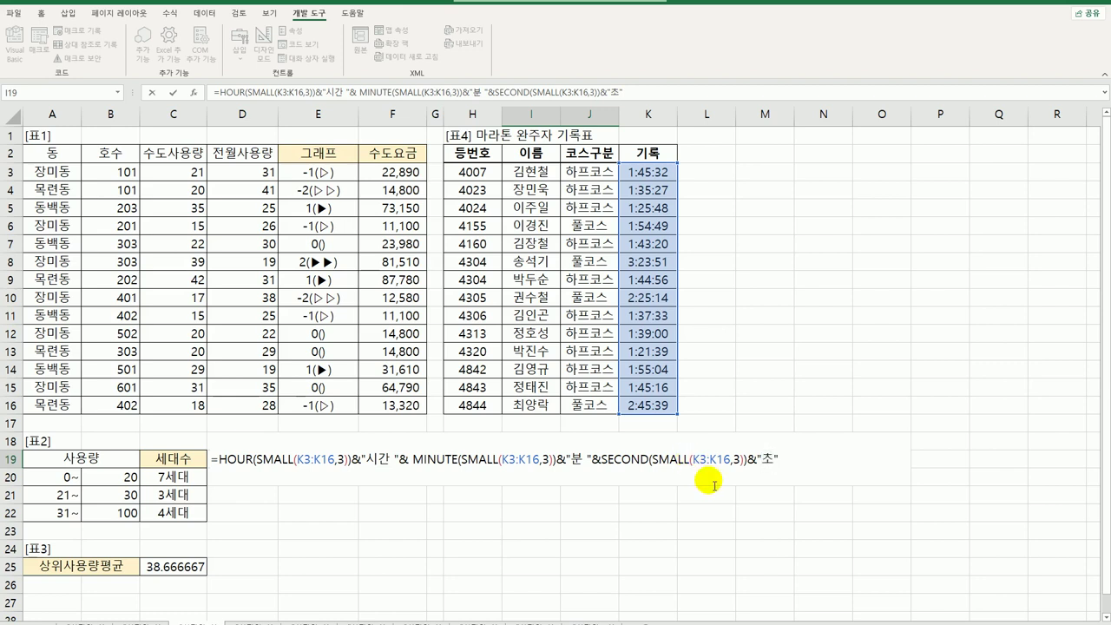
left_click(792, 462)
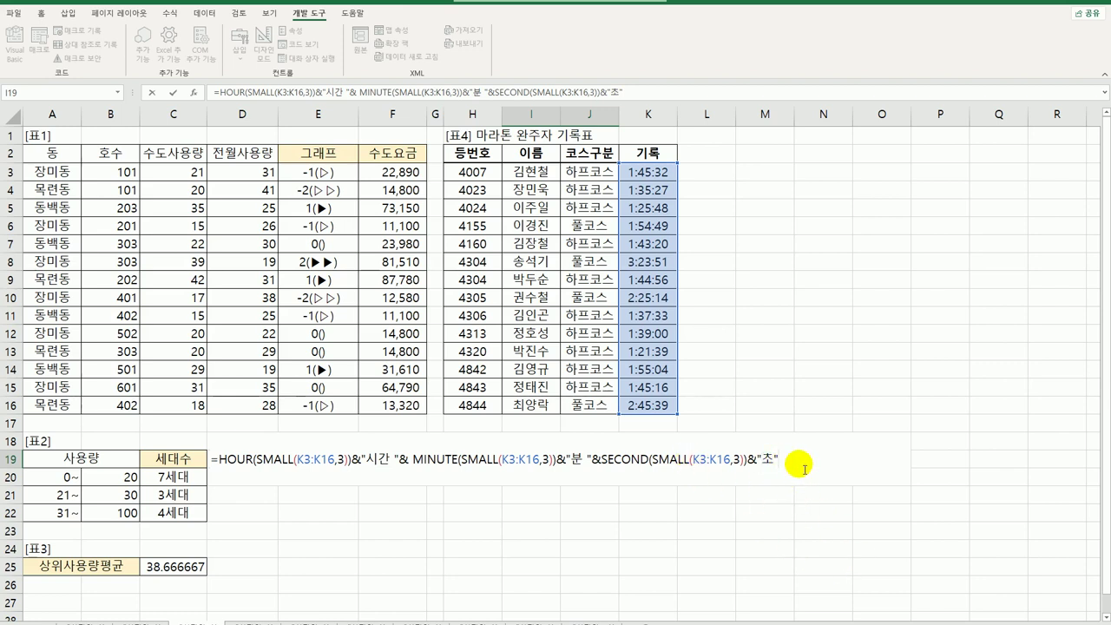
key("Return")
left_click(573, 460)
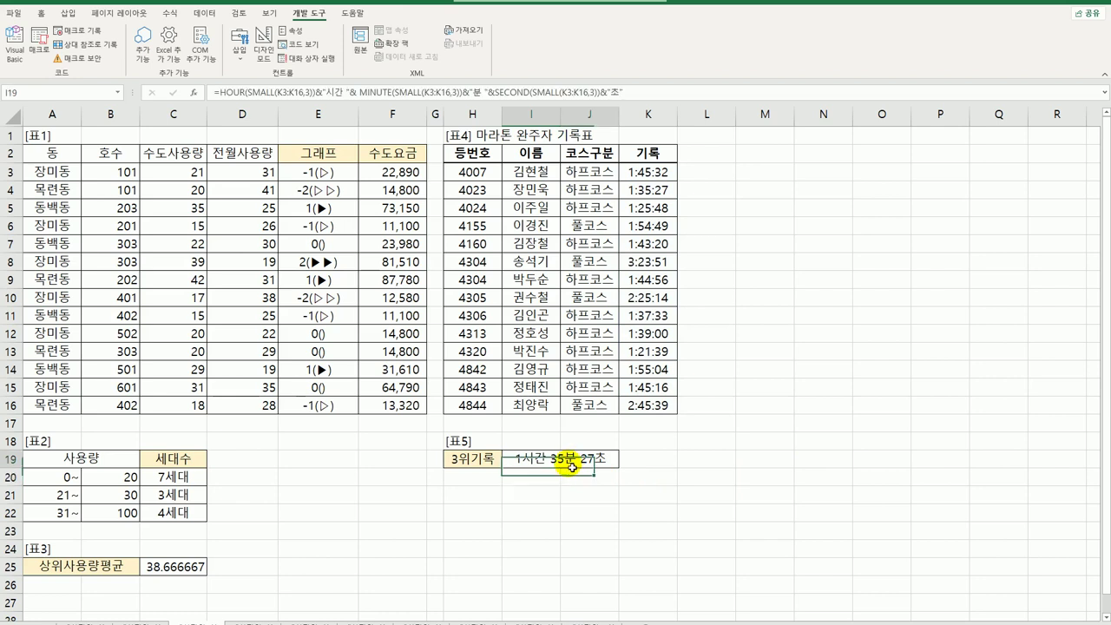
left_click(650, 190)
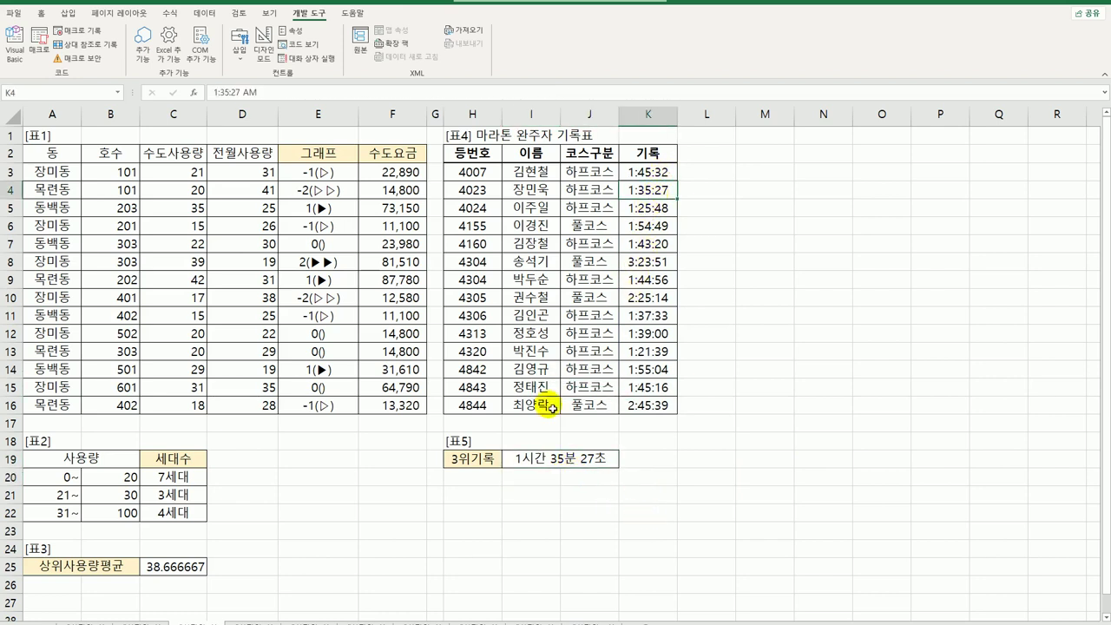
left_click(605, 466)
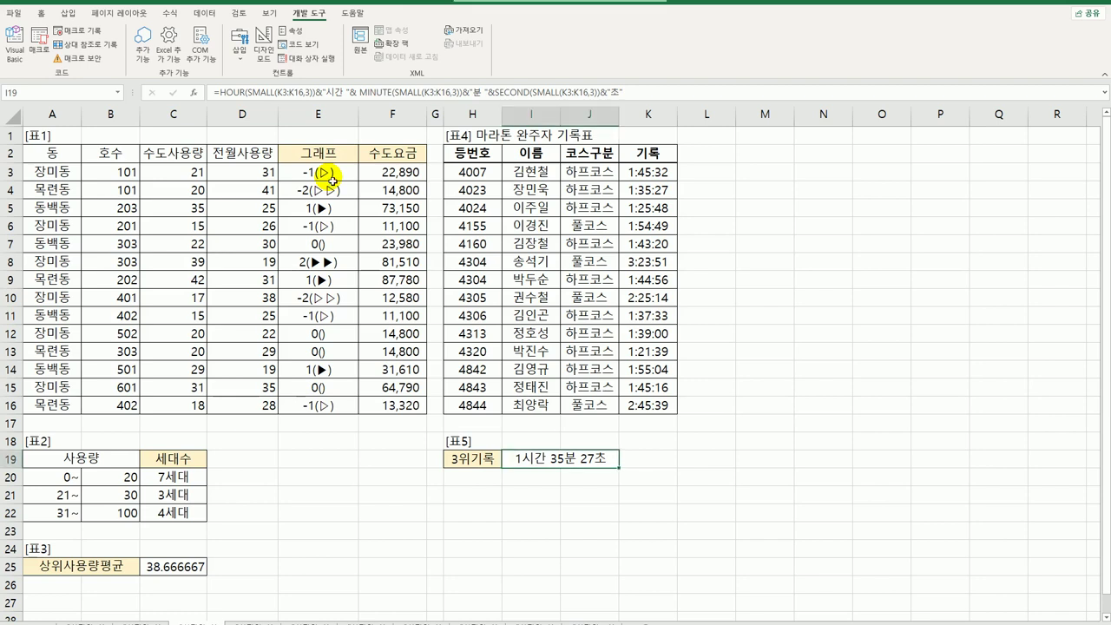
Replace the ▷ symbol in the second REPT of the E3 그래프 formula with the special character ◁
left_click(330, 179)
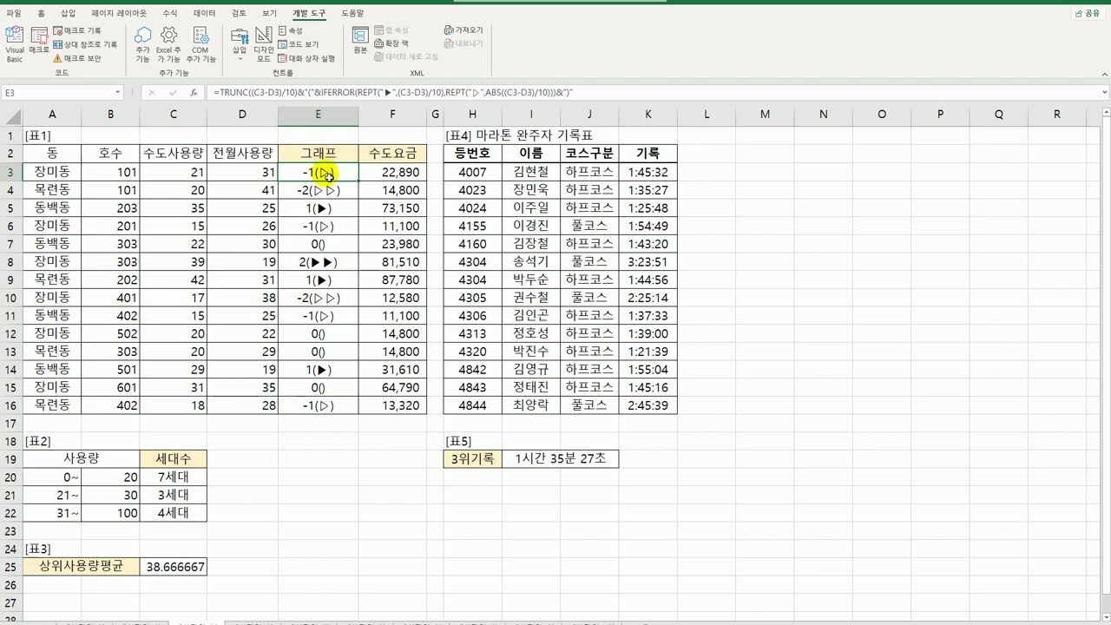
double_click(329, 174)
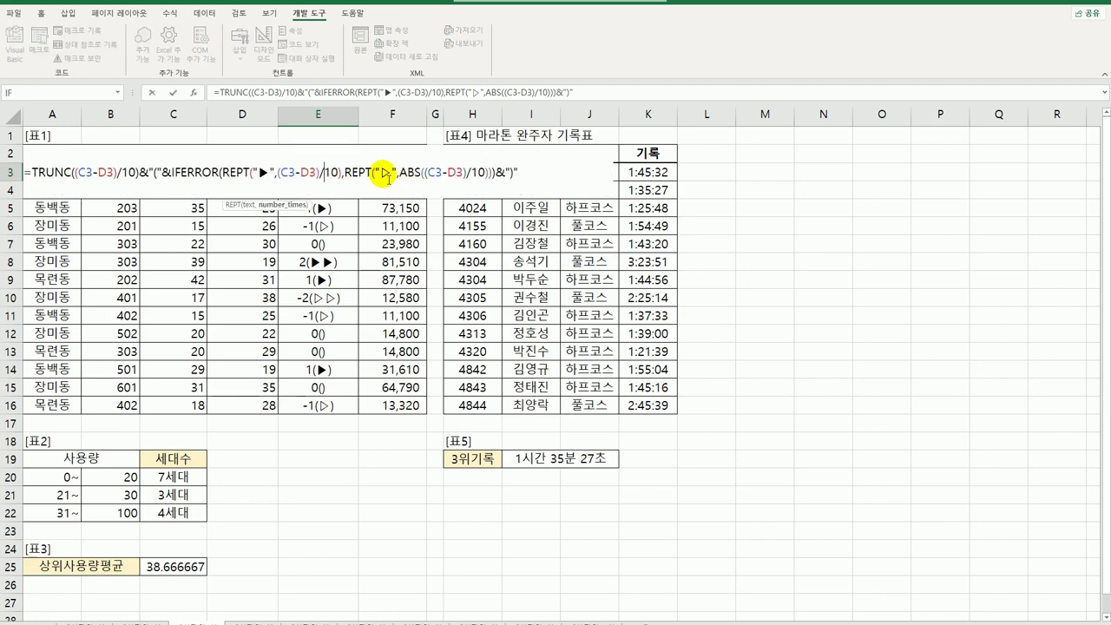
double_click(387, 174)
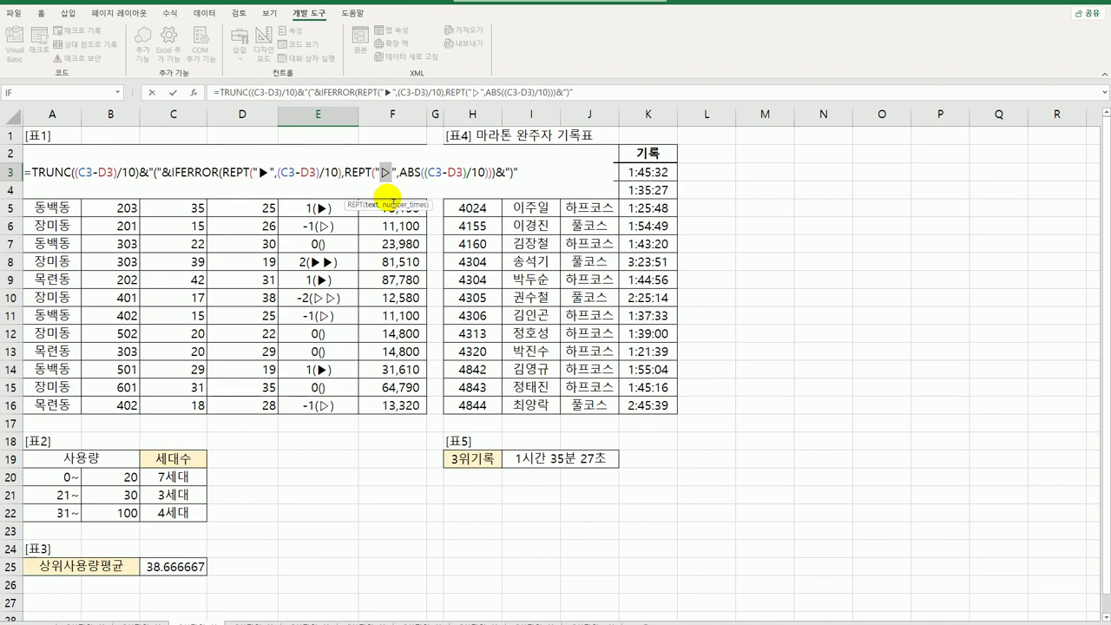
key("BackSpace")
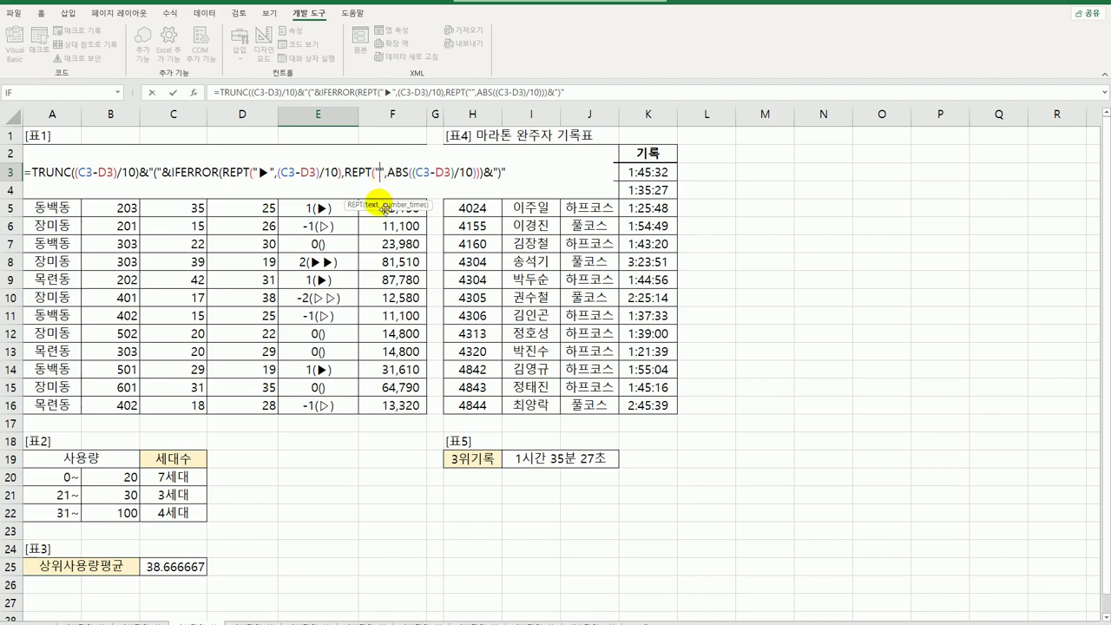
type("ㅁ")
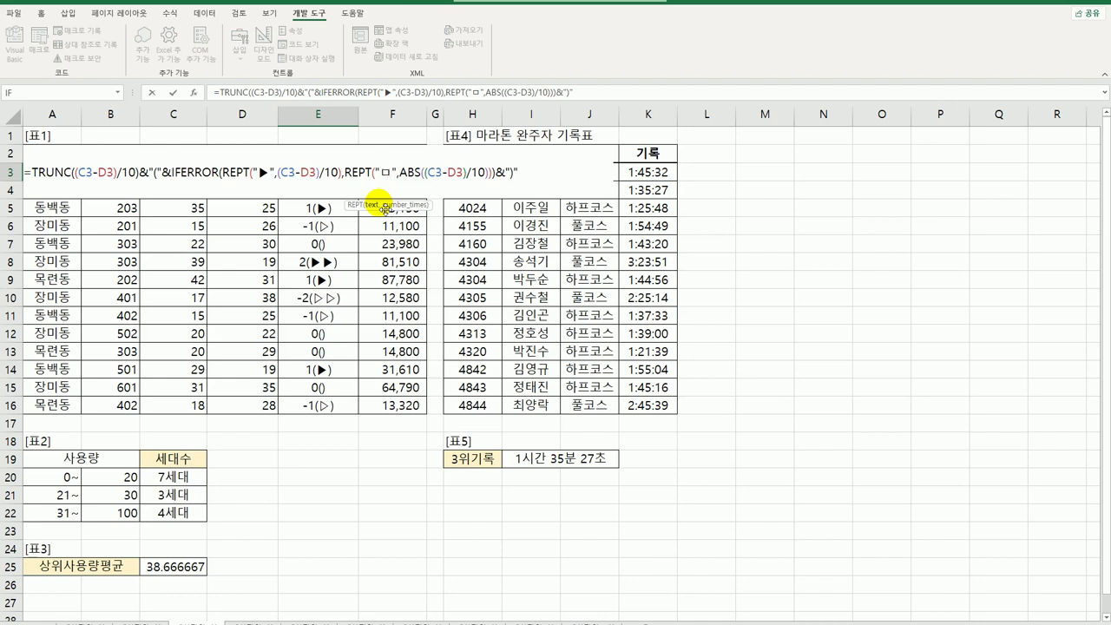
key("Hangul_Hanja")
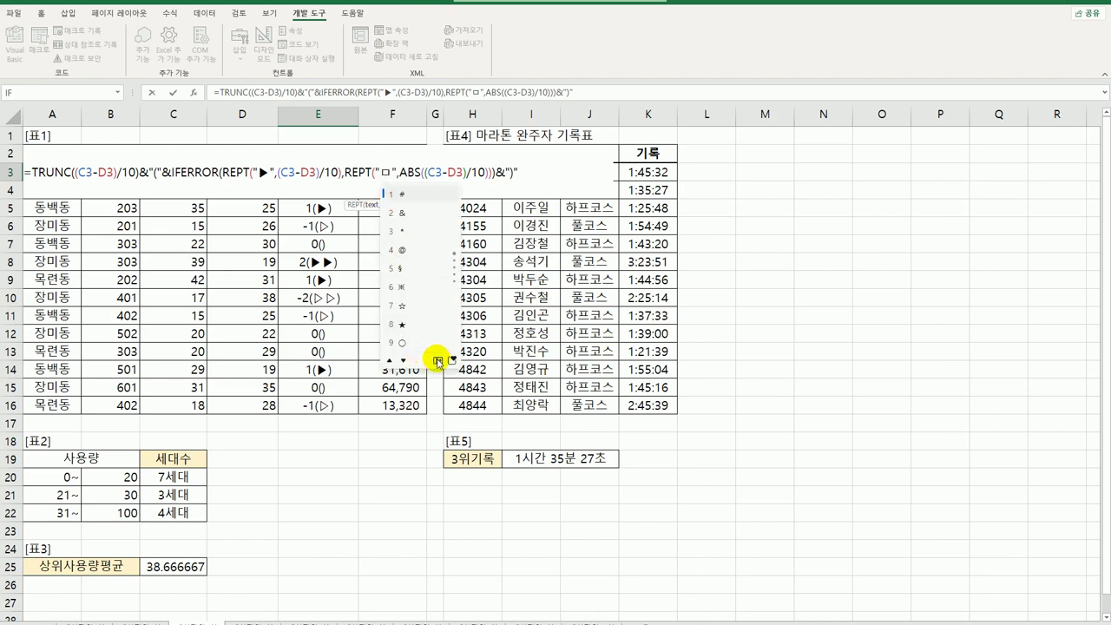
left_click(438, 362)
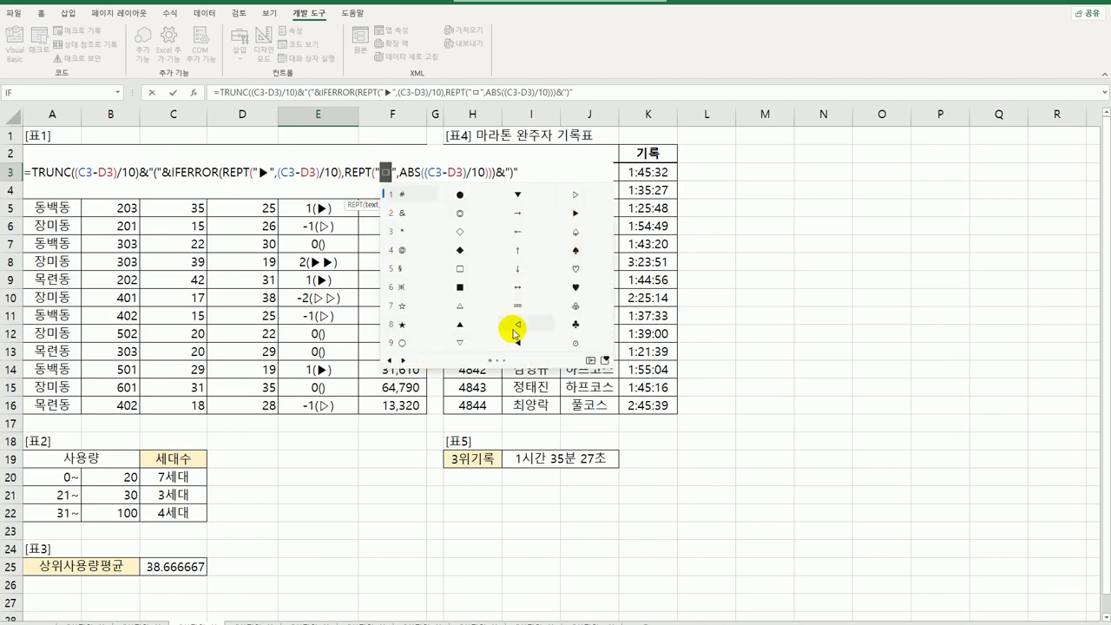
left_click(518, 327)
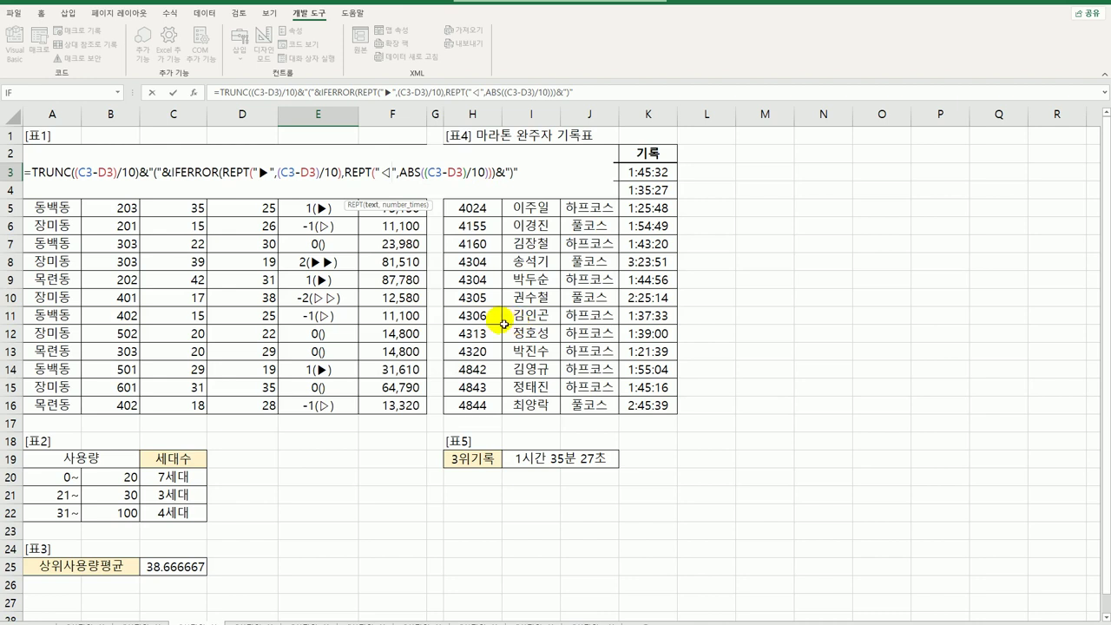
key("Return")
Fill the revised 그래프 formula from E3 down through E16
left_click(335, 174)
left_click_drag(360, 191, 356, 408)
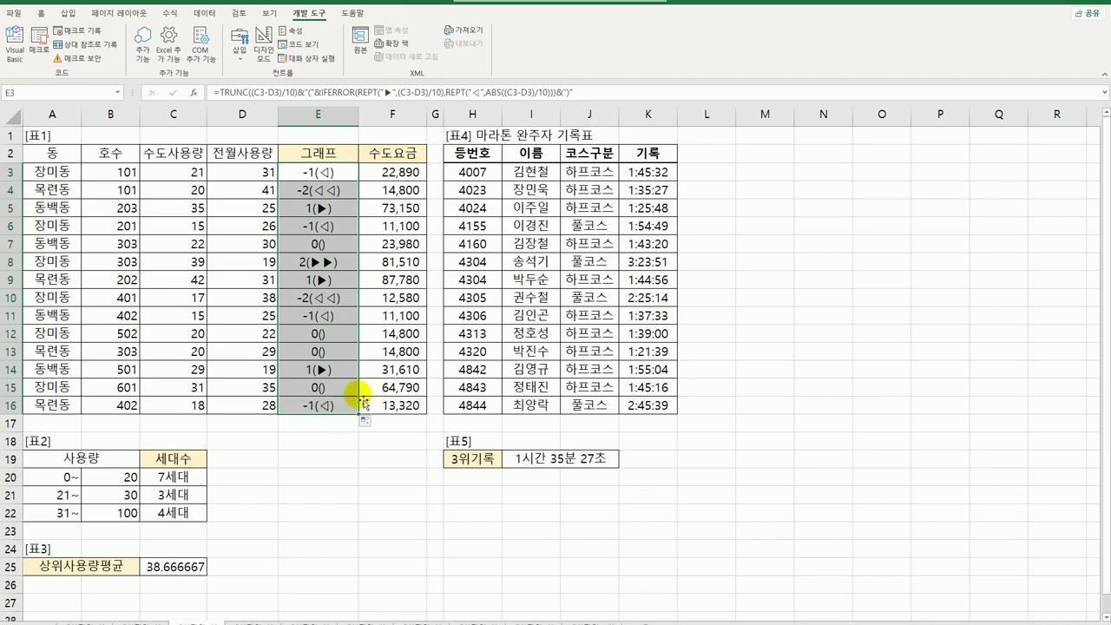
left_click(348, 406)
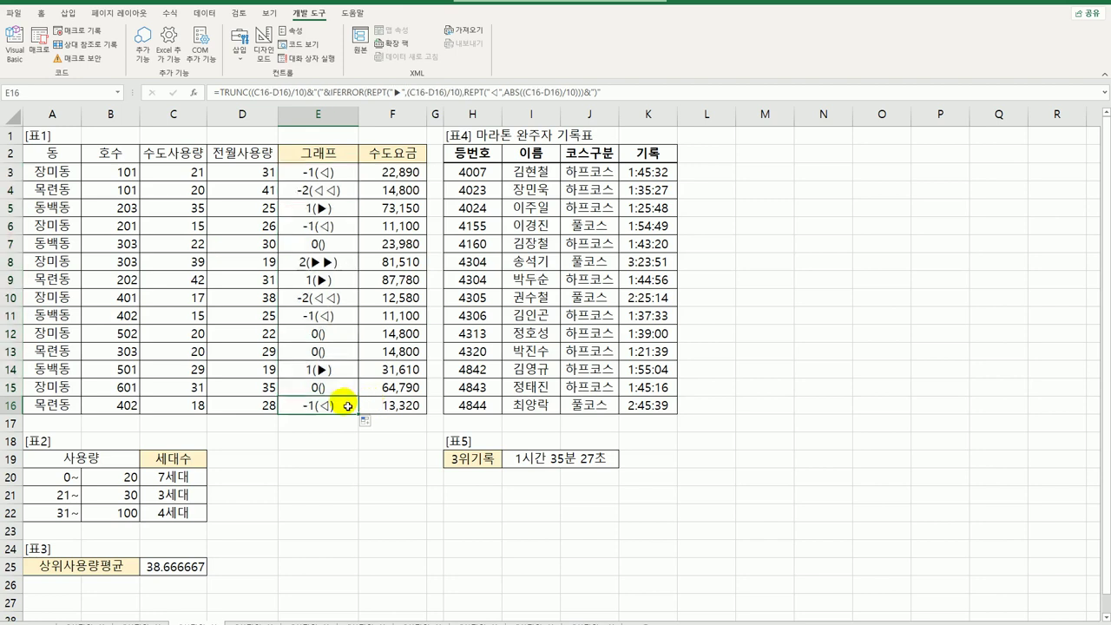